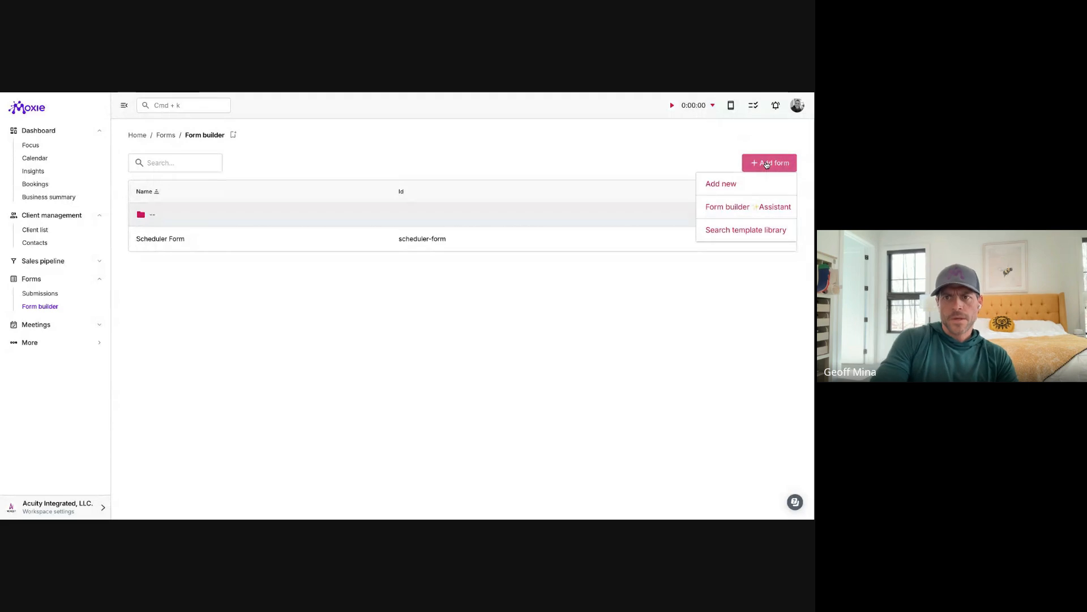
- Create a new blank form, add a Check box field to it and open that field's settings
left_click(631, 151)
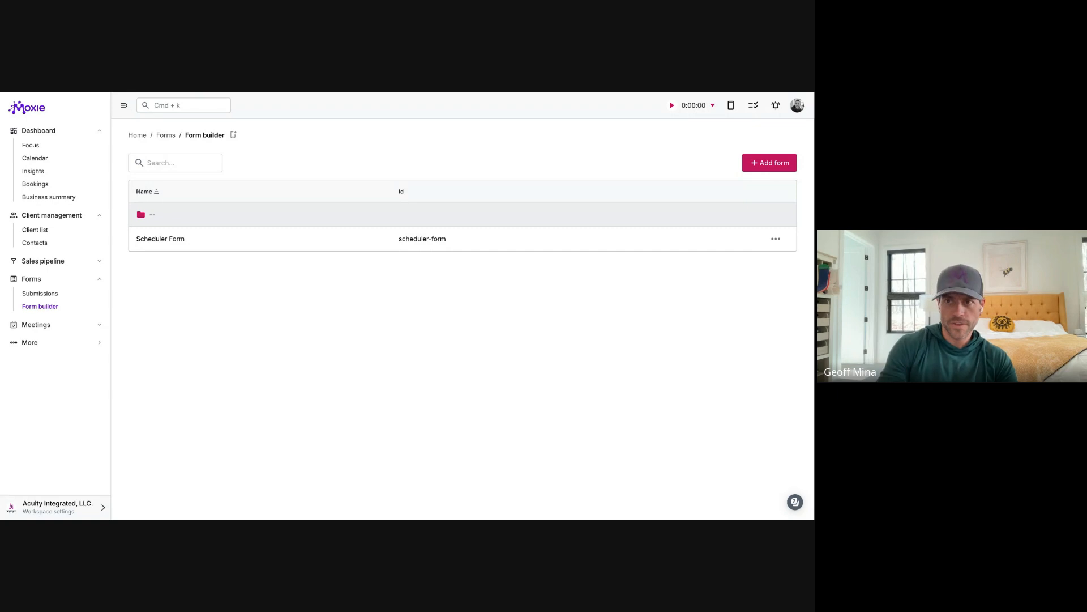
left_click(763, 163)
left_click(742, 189)
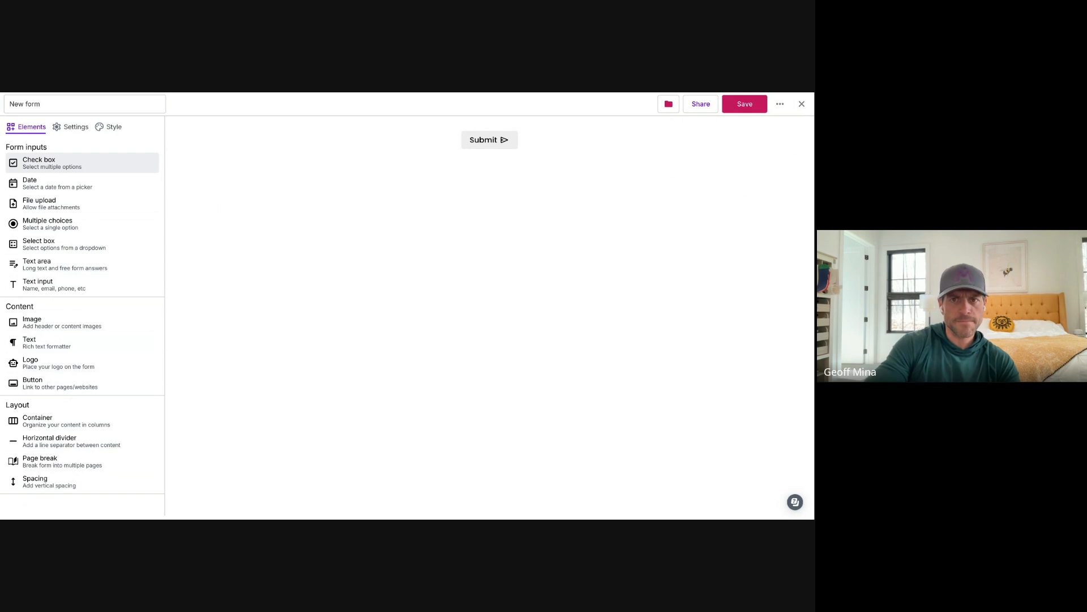
left_click_drag(34, 163, 388, 145)
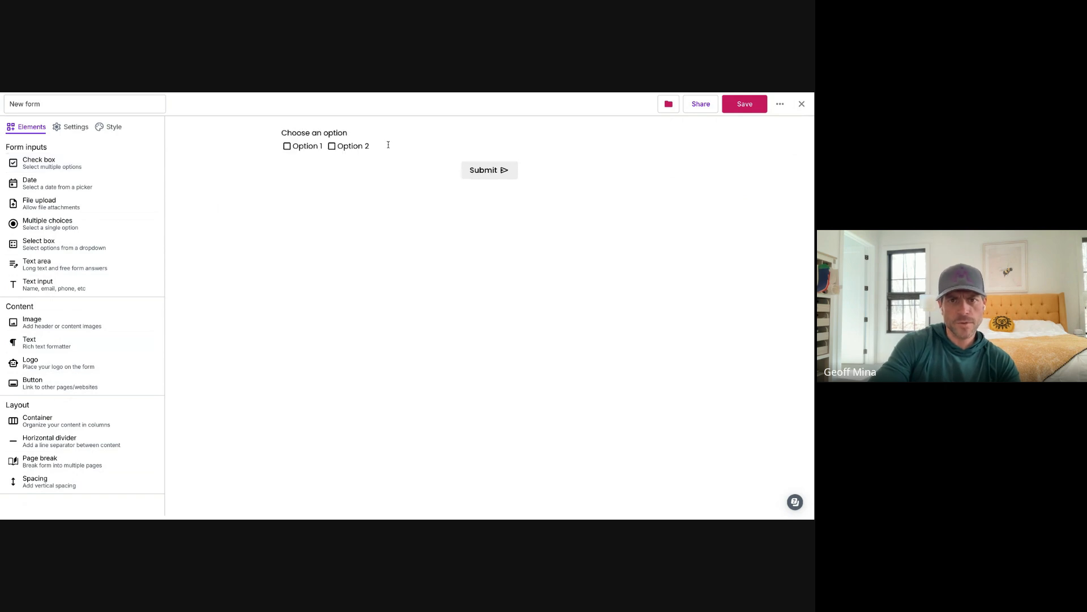
left_click(334, 133)
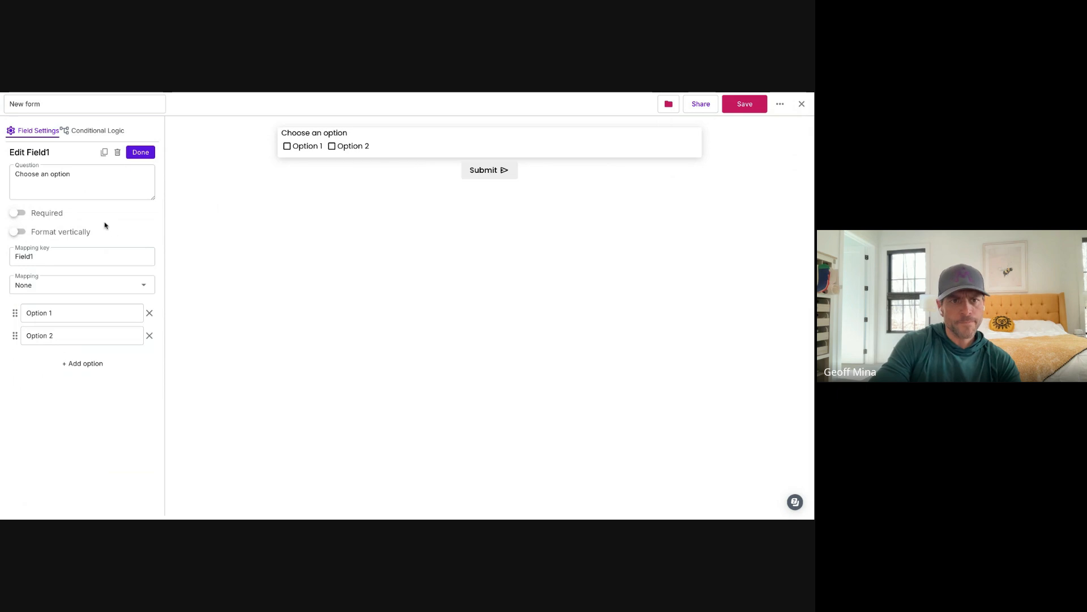
- Try vertical formatting for the check box options and turn it back off
left_click(43, 238)
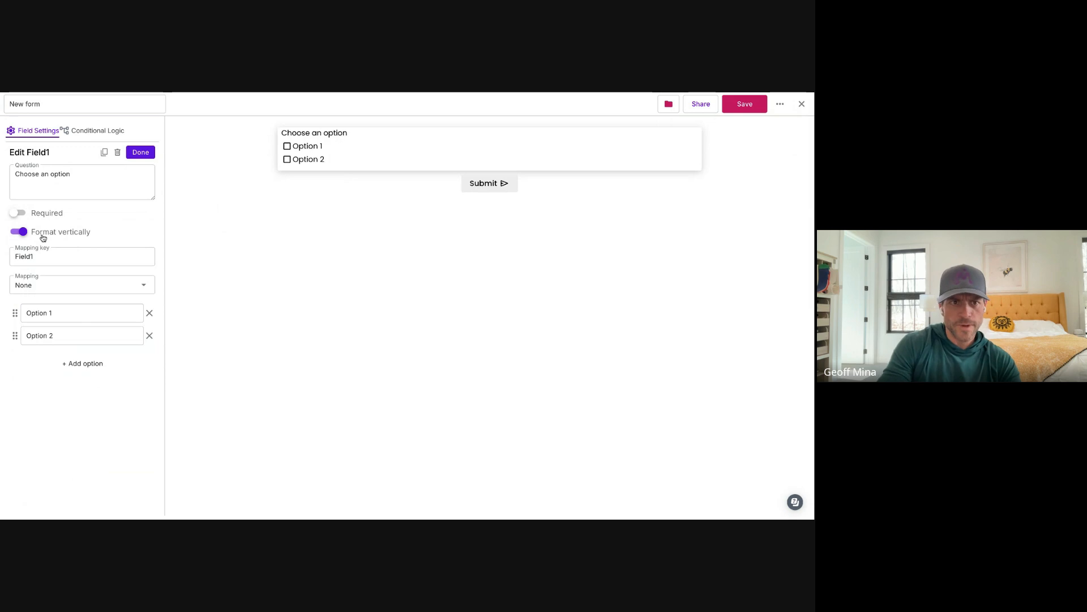
left_click(43, 237)
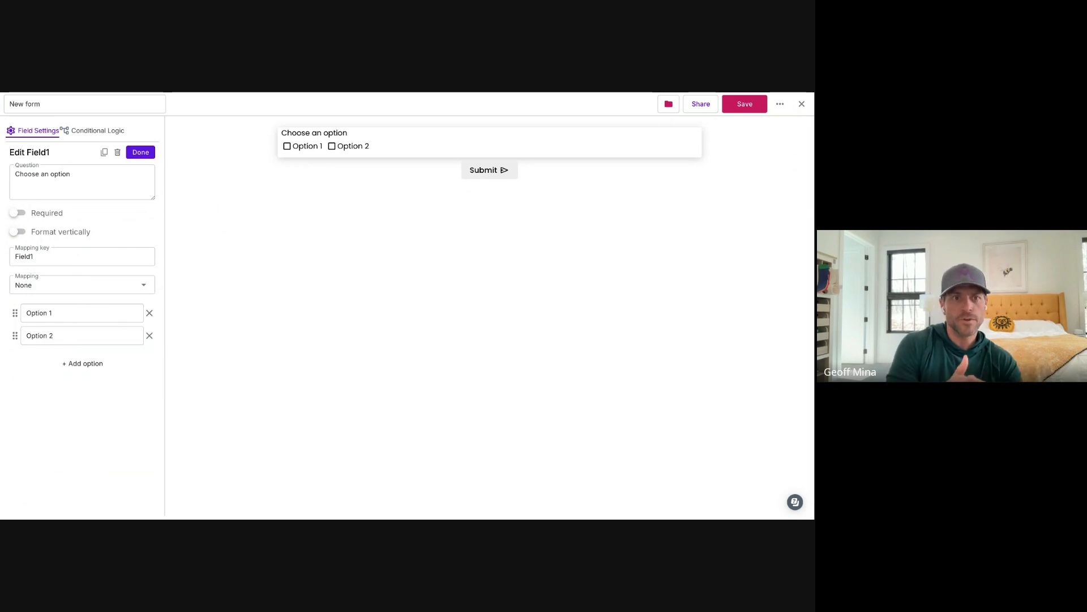
- Set the check box field's mapping to Last name and finish editing the field
left_click(67, 287)
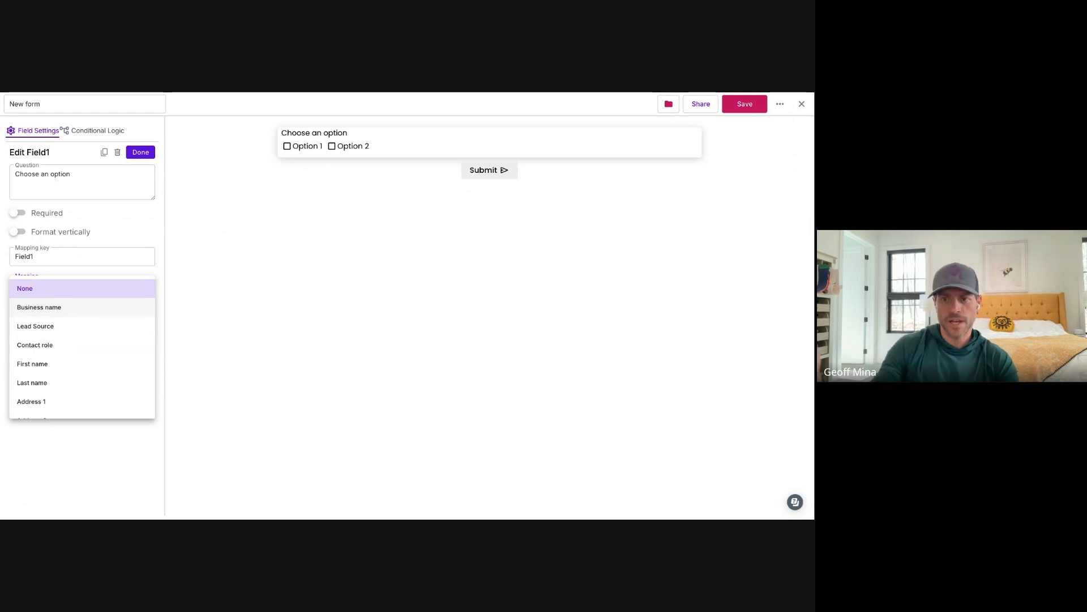
left_click(220, 272)
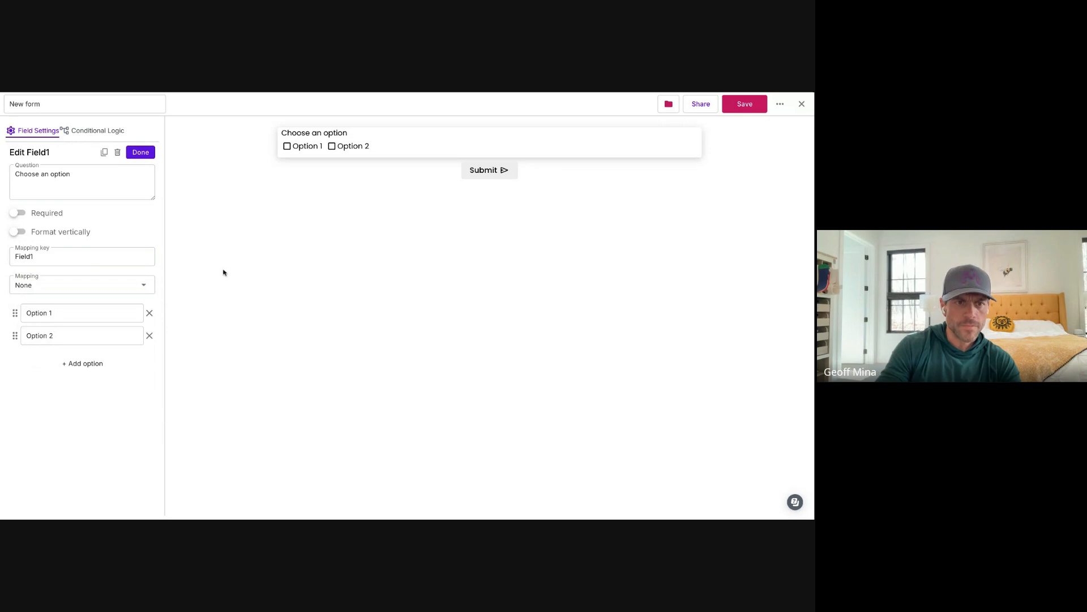
left_click(109, 280)
scroll(99, 326, "down", 2)
left_click(98, 323)
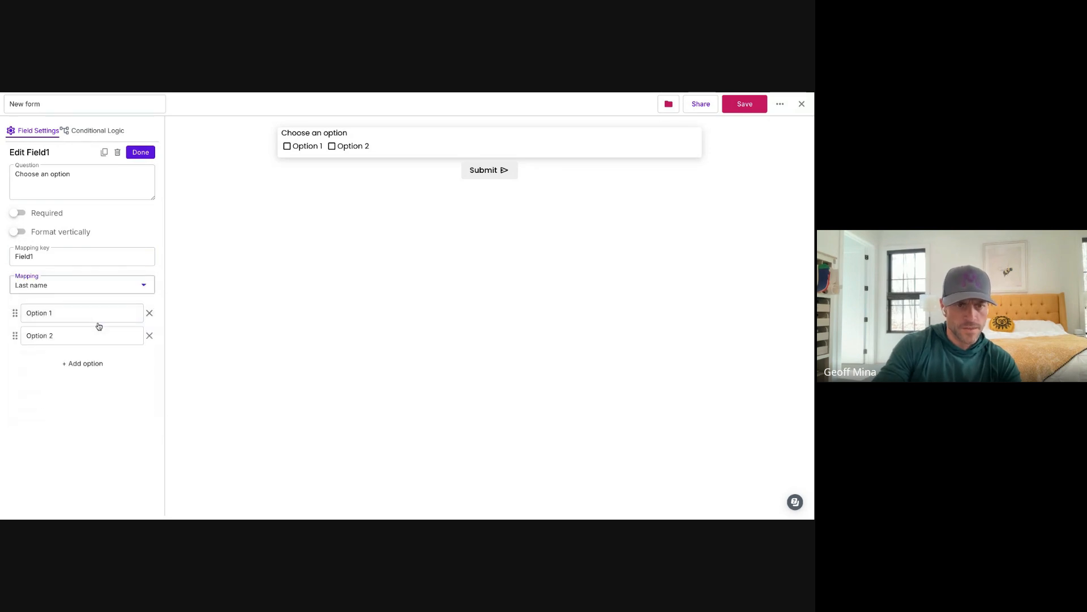
left_click(89, 286)
scroll(82, 335, "down", 1)
scroll(82, 335, "down", 3)
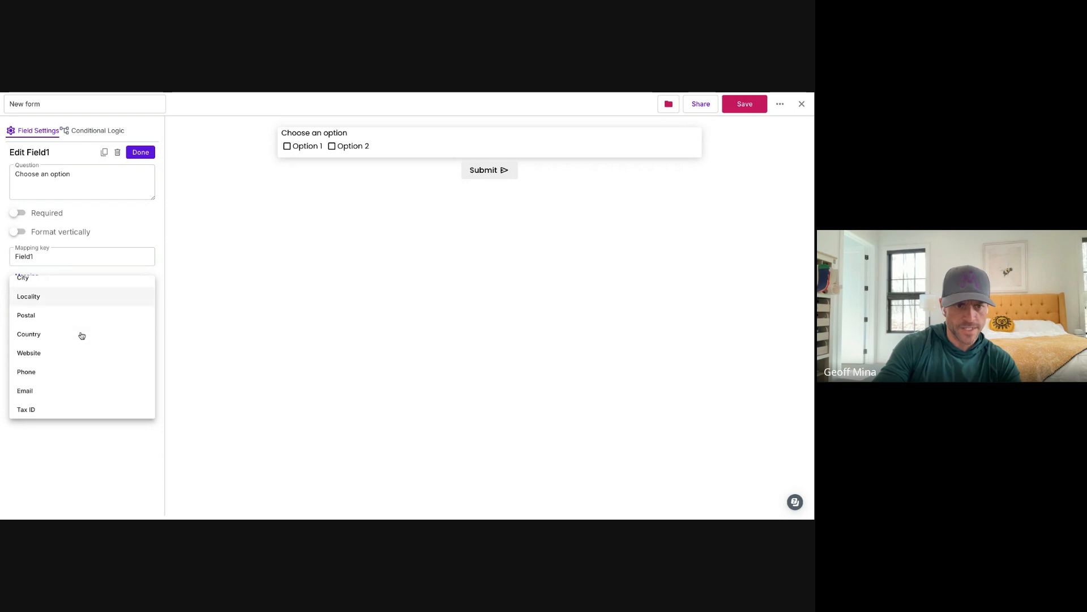
scroll(81, 338, "up", 5)
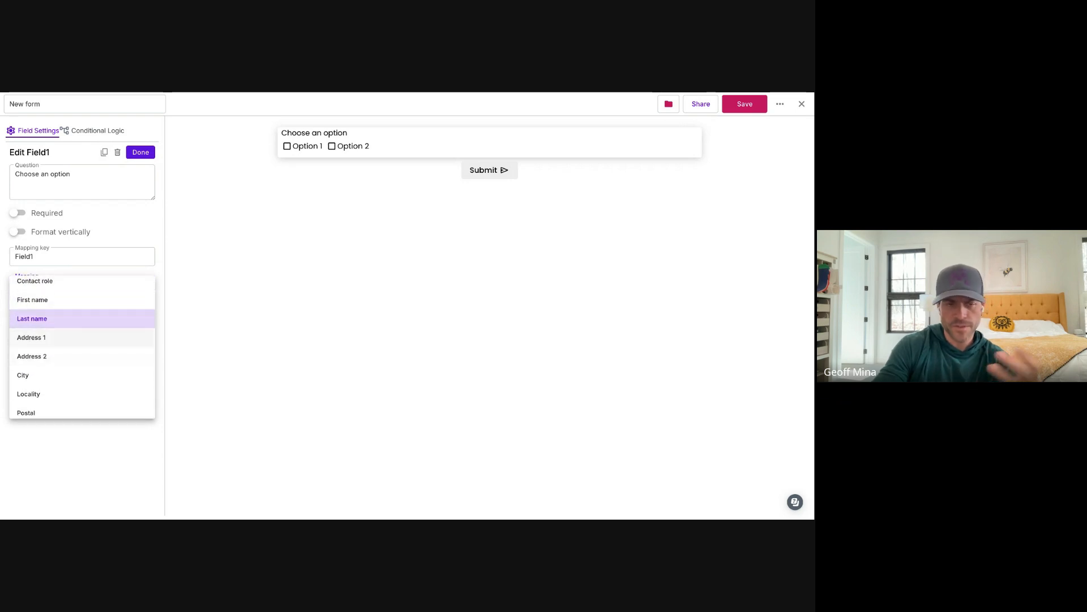
scroll(82, 334, "up", 1)
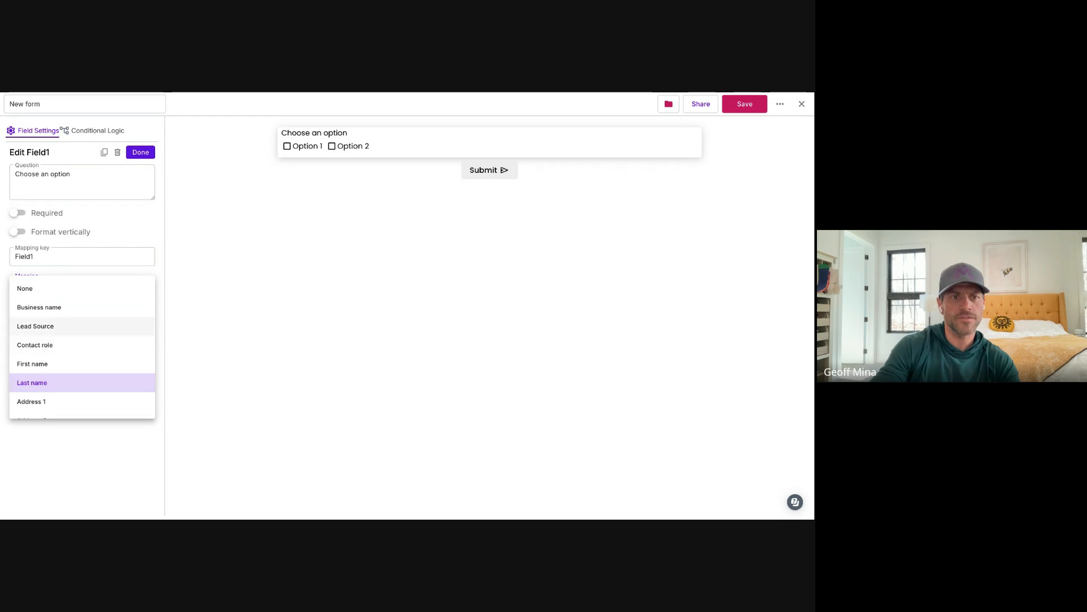
left_click(218, 275)
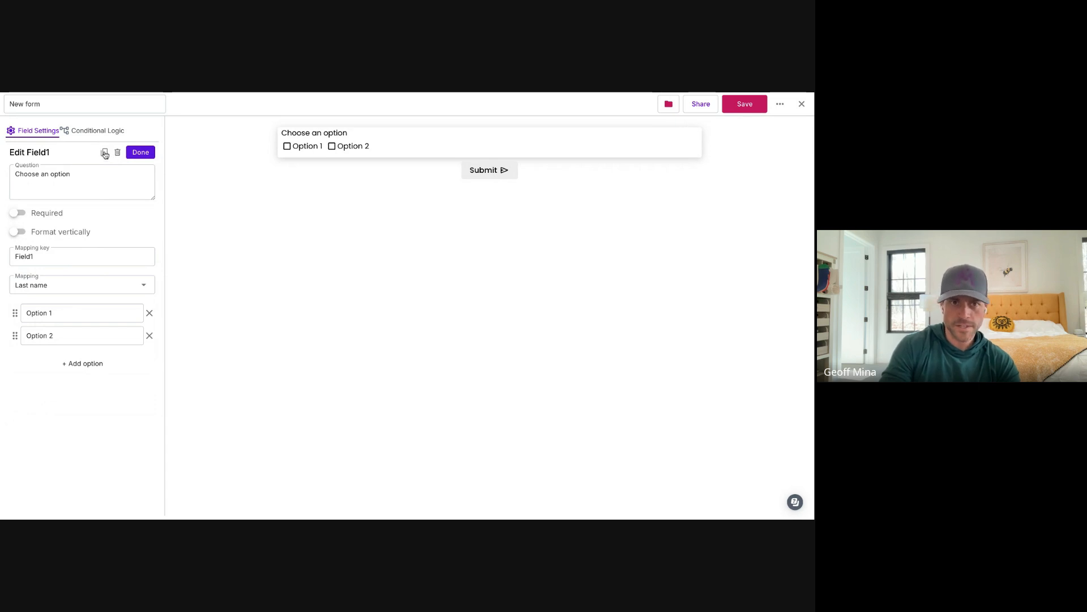
left_click(139, 152)
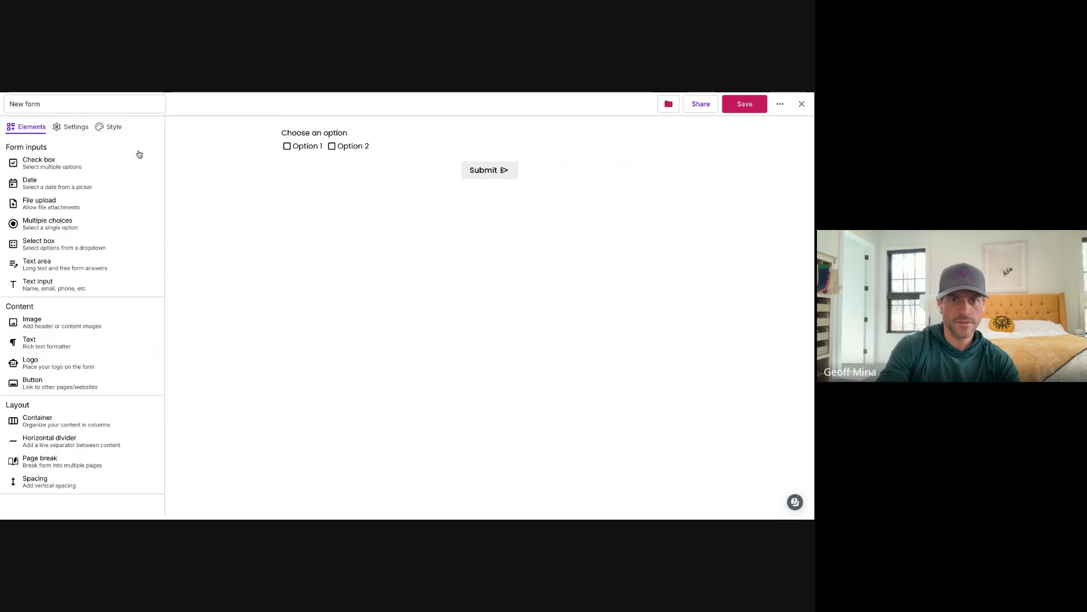
- Add a Date field below the check box field, view its settings and close them
left_click_drag(93, 176, 324, 164)
left_click(328, 180)
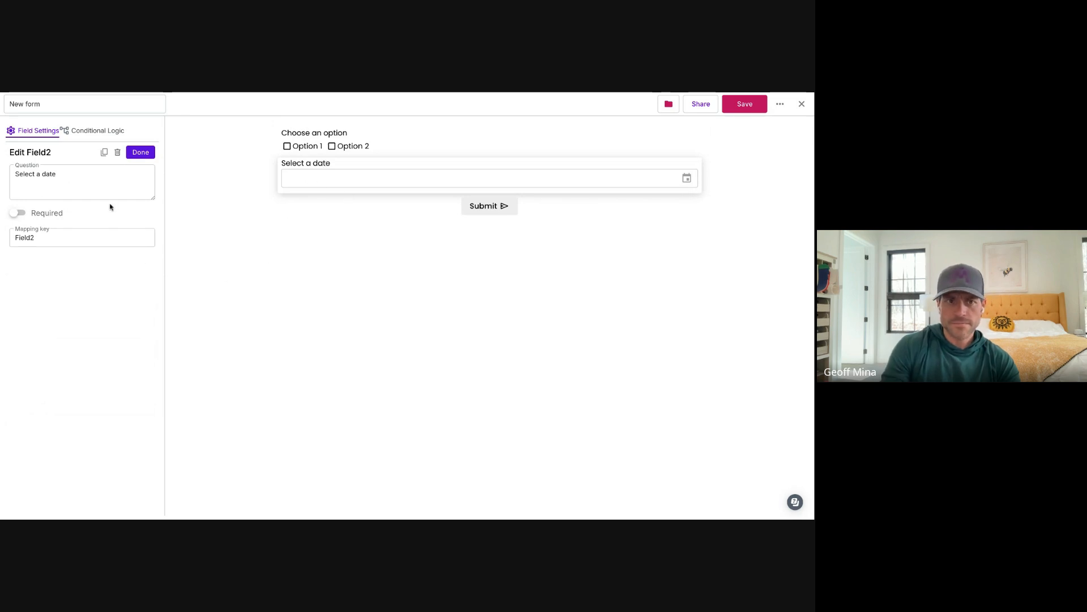
left_click(140, 152)
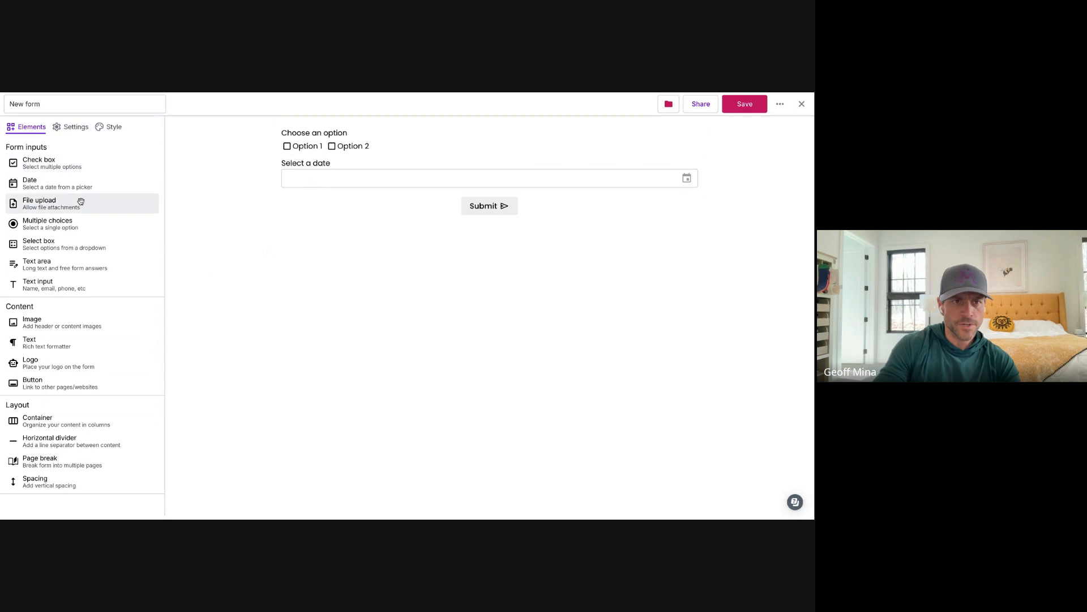
- Add a File upload field below the date field and restrict its file types to Image
left_click_drag(80, 202, 360, 197)
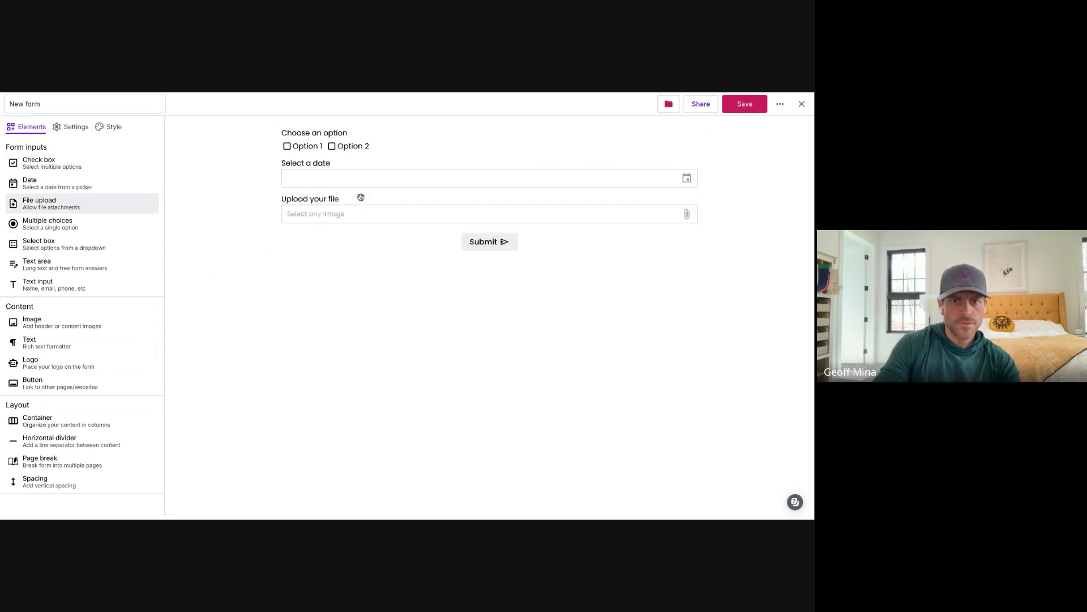
left_click(338, 202)
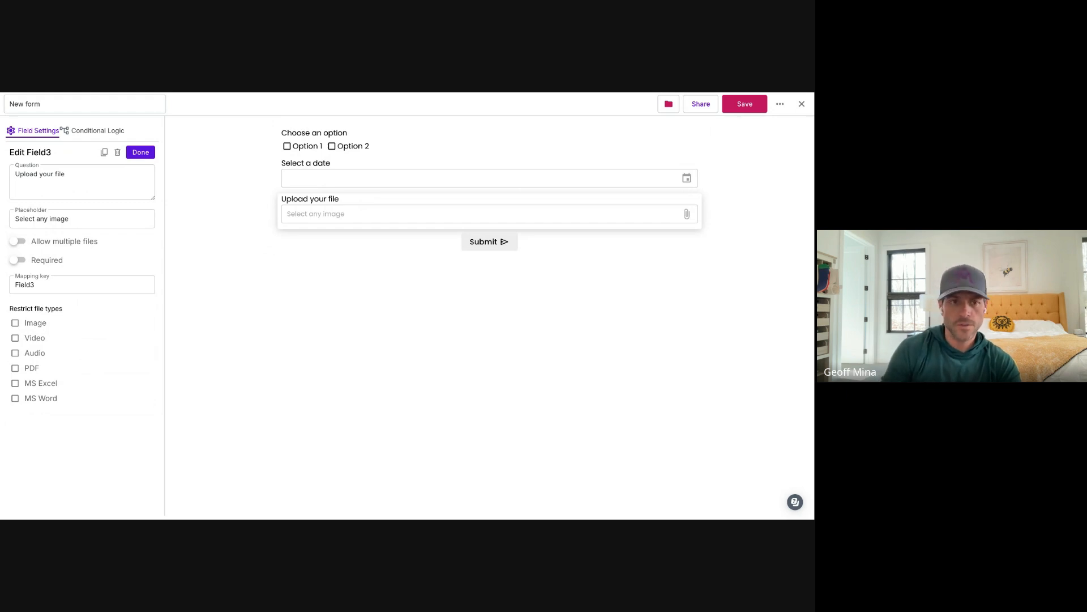
left_click(43, 326)
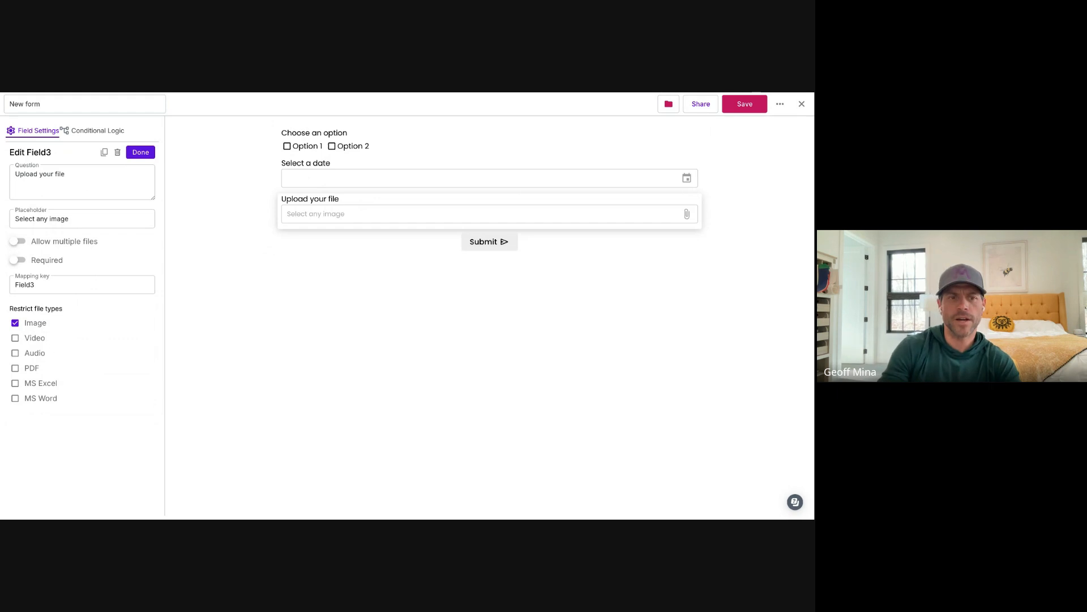
left_click(148, 153)
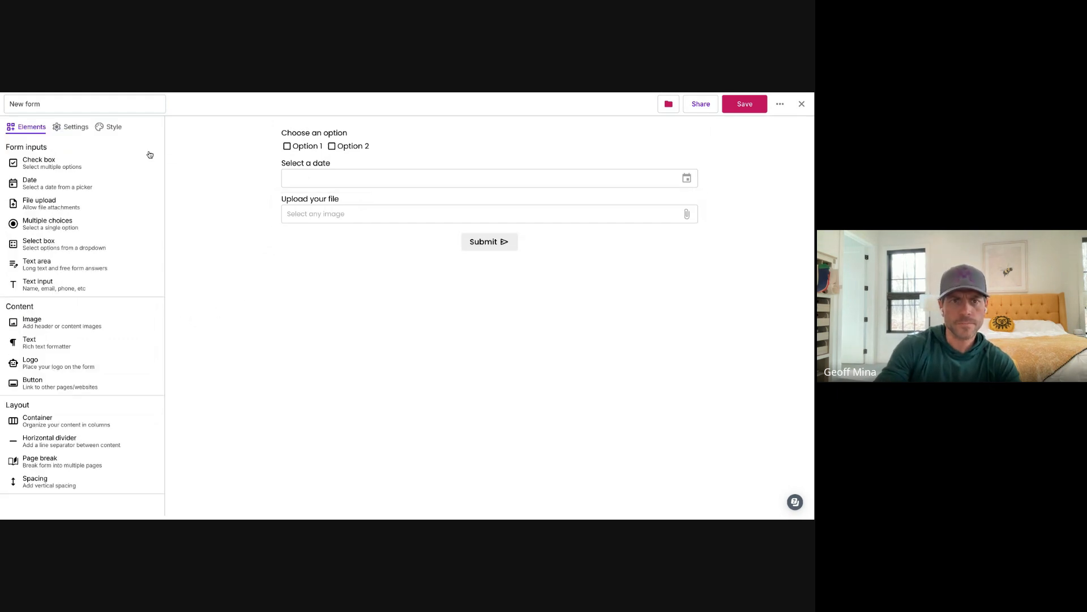
- Add a Multiple choices field between the check box and date fields, view its settings and close them
left_click_drag(81, 226, 365, 170)
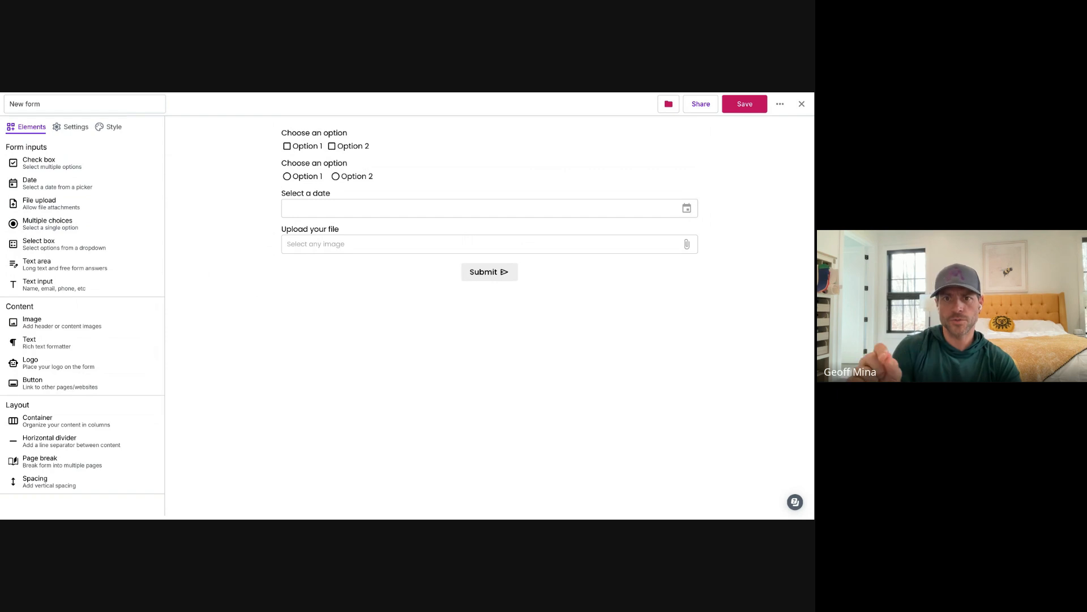
left_click(318, 166)
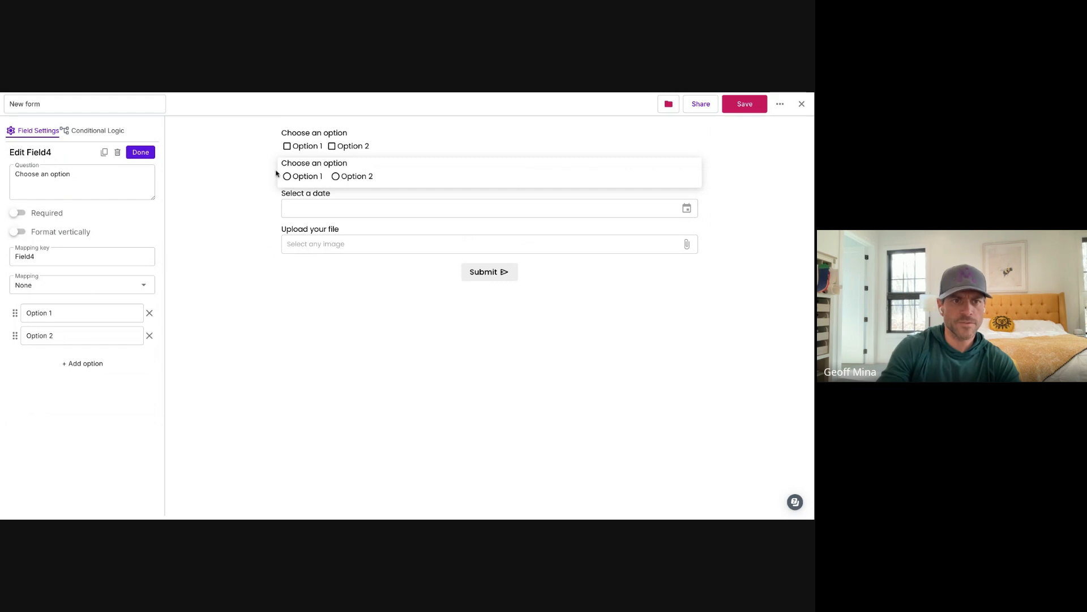
left_click(149, 154)
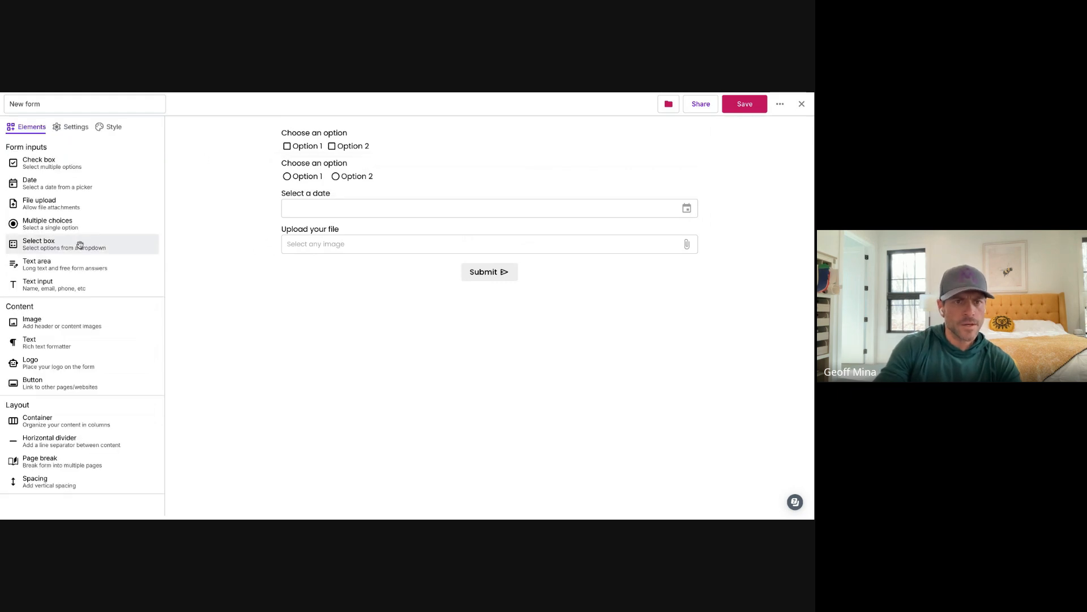
- Add a Select box above the date field and a Text area above the select box, opening the text area's settings
left_click_drag(81, 244, 358, 199)
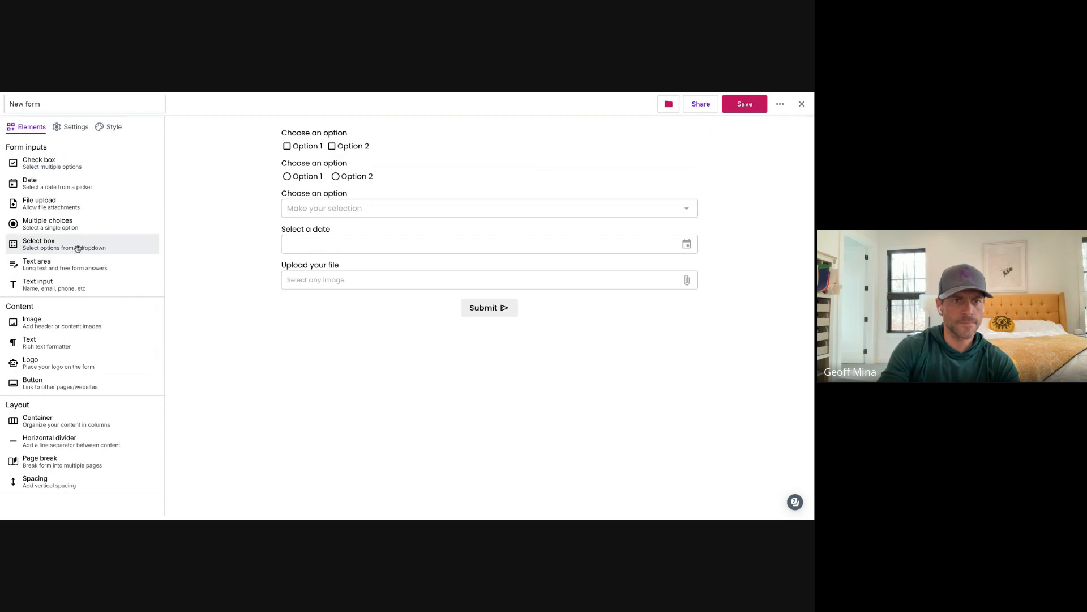
left_click_drag(55, 264, 321, 205)
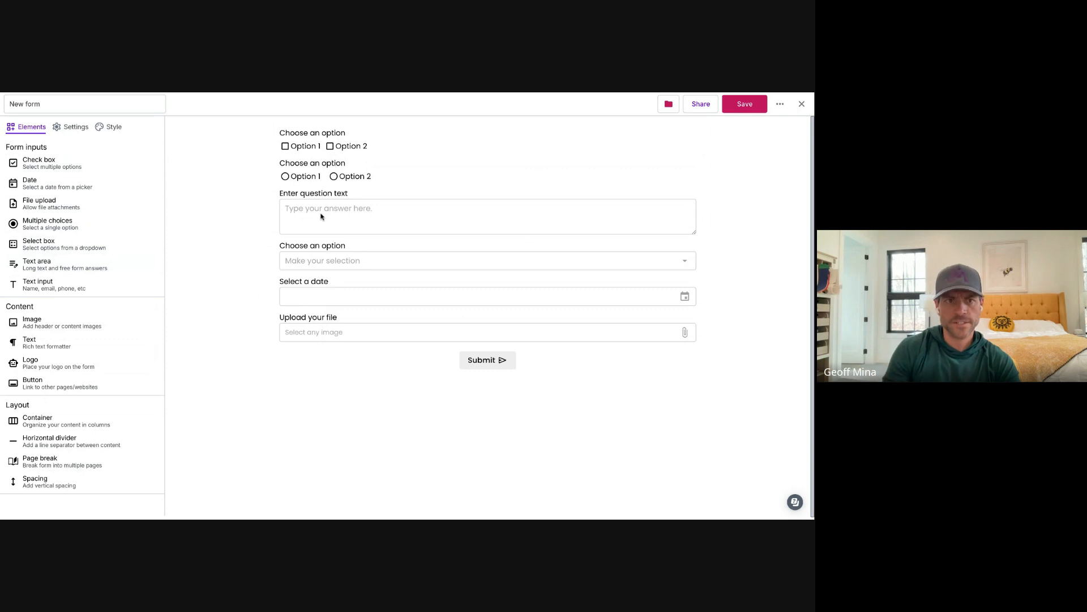
left_click(314, 195)
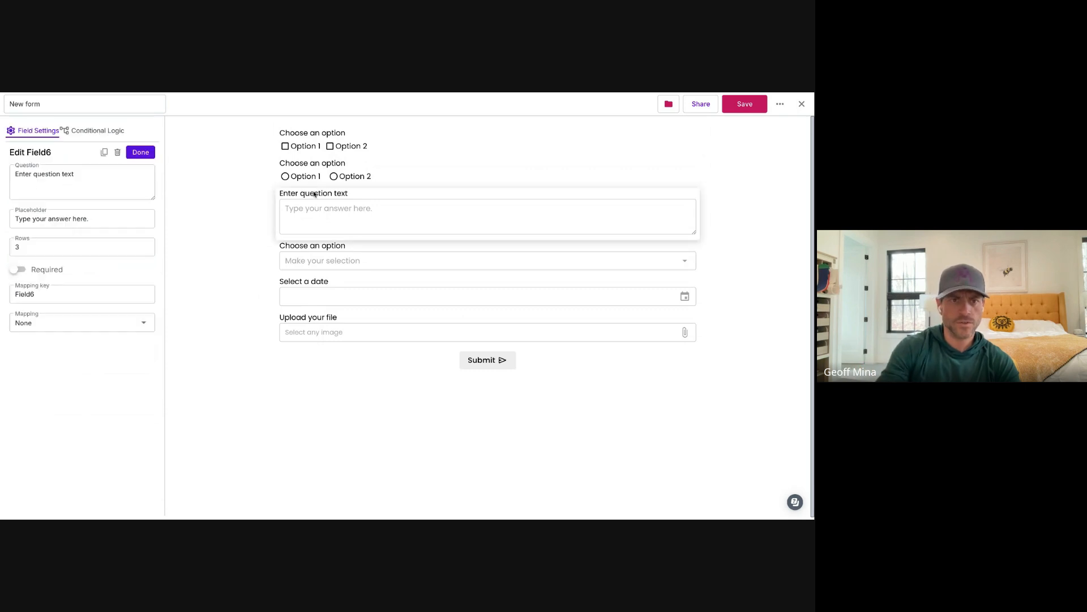
- Try the text area with 5 rows and with 2 rows
double_click(77, 247)
type("5")
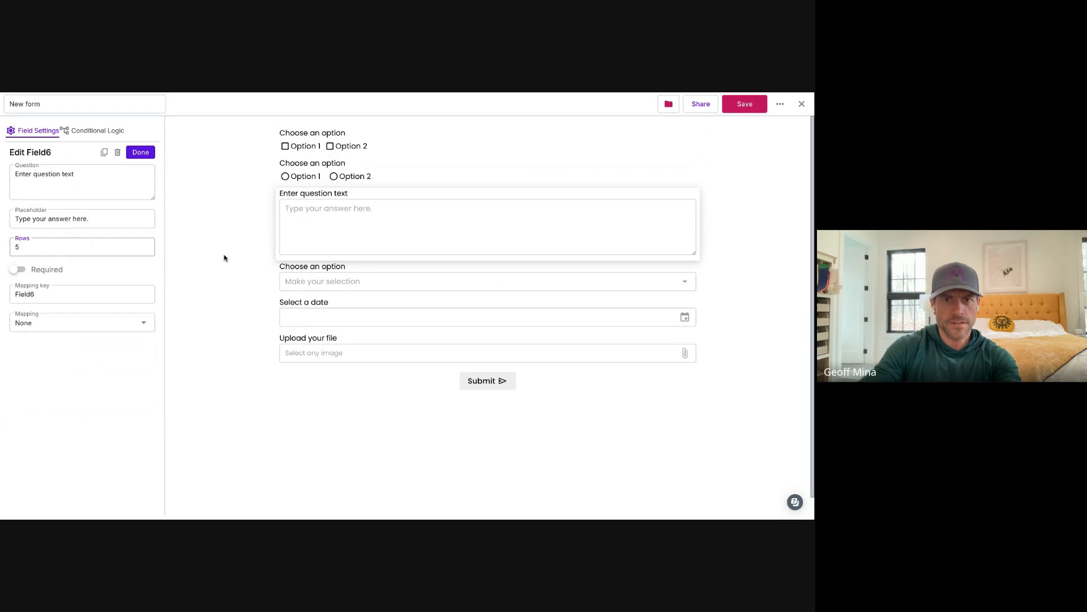
double_click(51, 242)
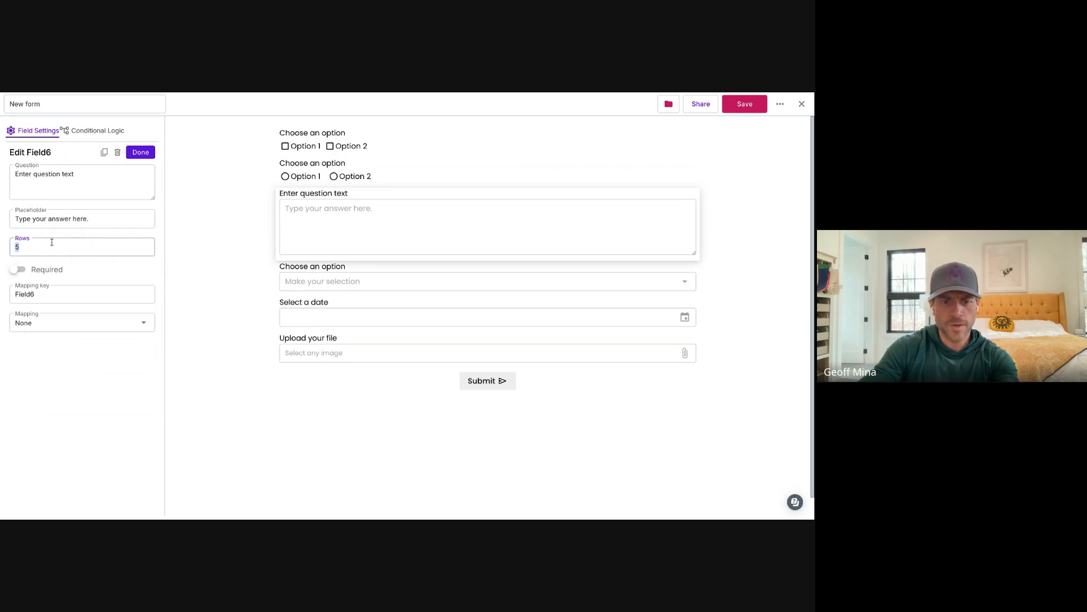
type("2")
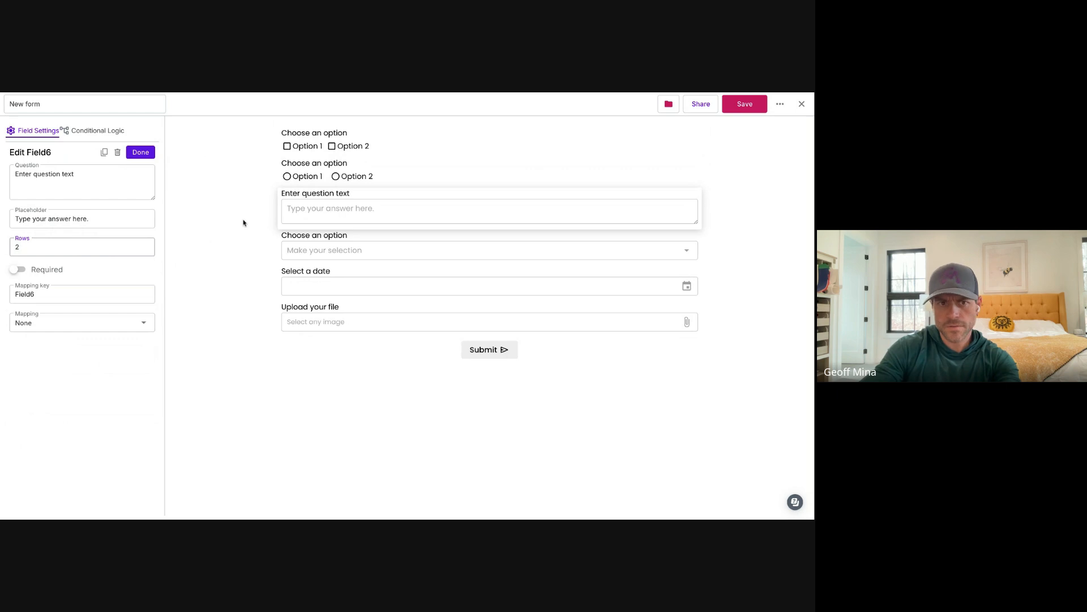
- Set the text area's number of rows to 10 and finish editing the field
double_click(109, 248)
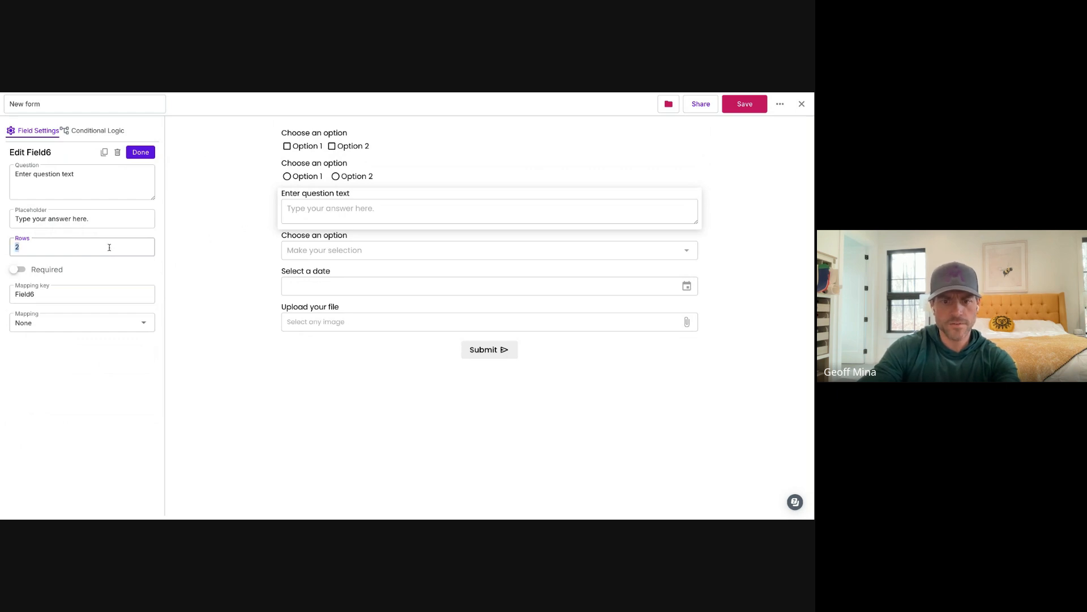
type("10")
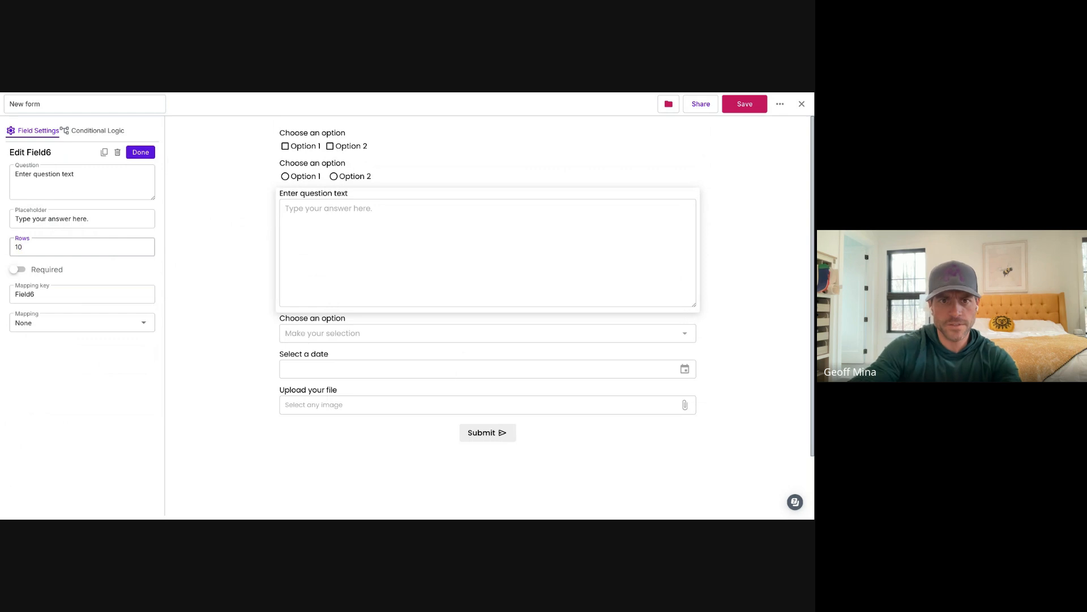
left_click(266, 275)
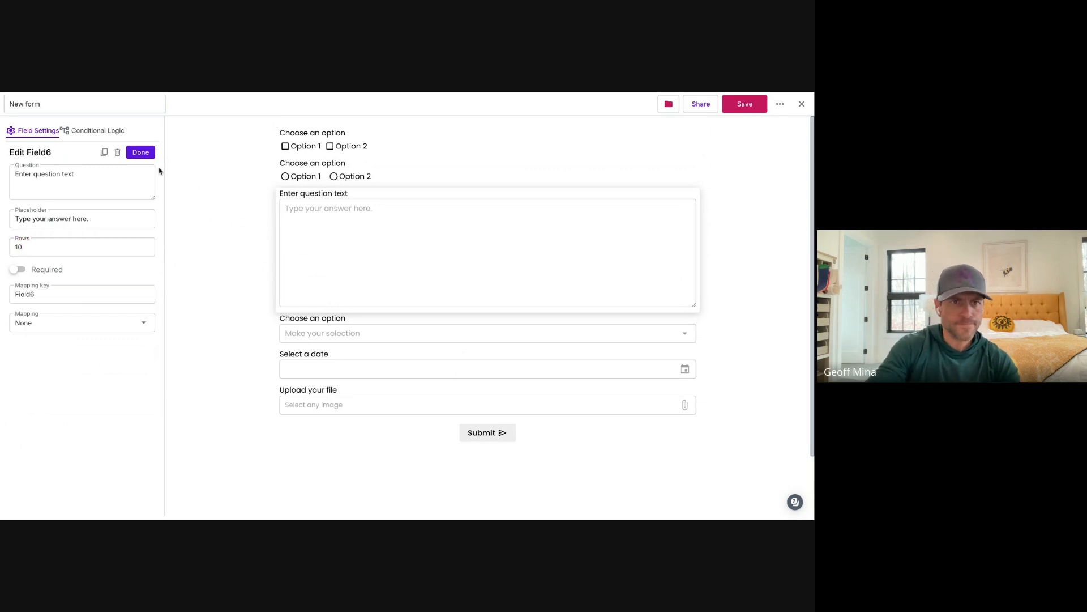
left_click(140, 152)
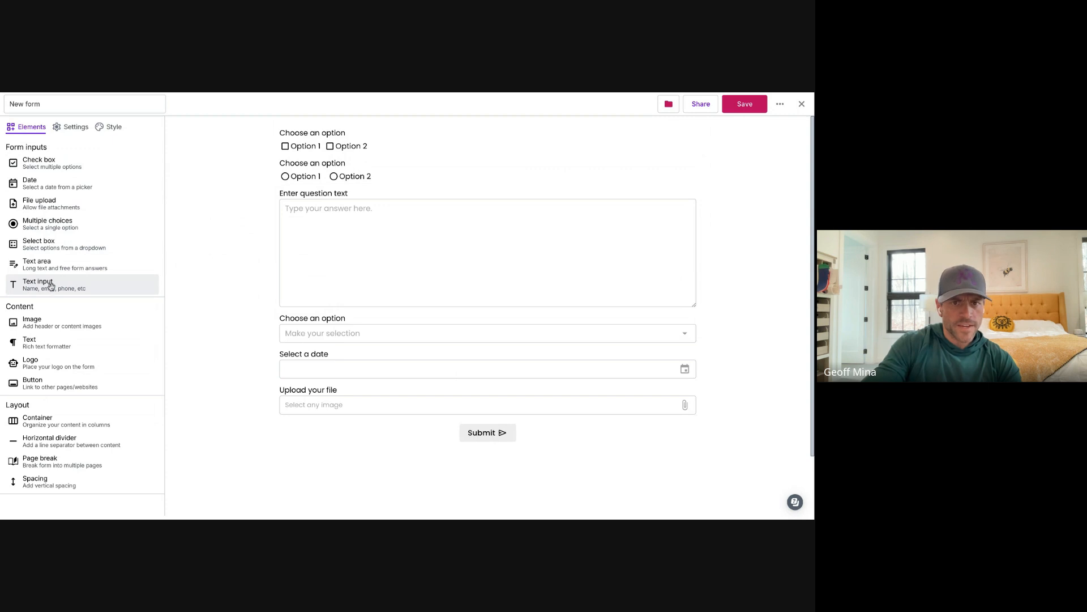
- Add a Text input between the multiple choices field and the text area, validate it as Phone, and finish editing
left_click_drag(50, 286, 330, 195)
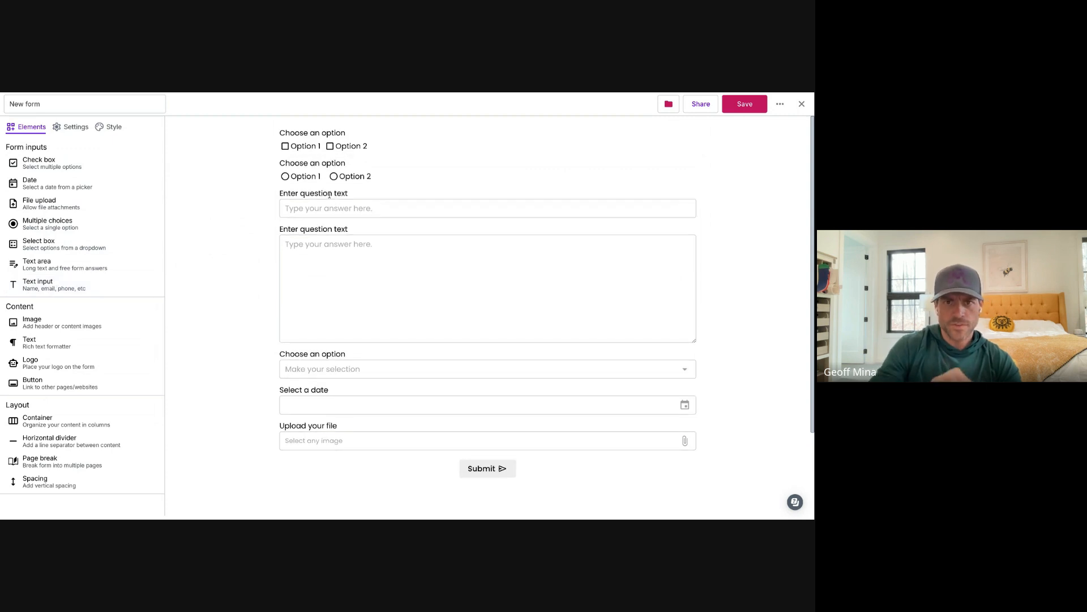
left_click(329, 195)
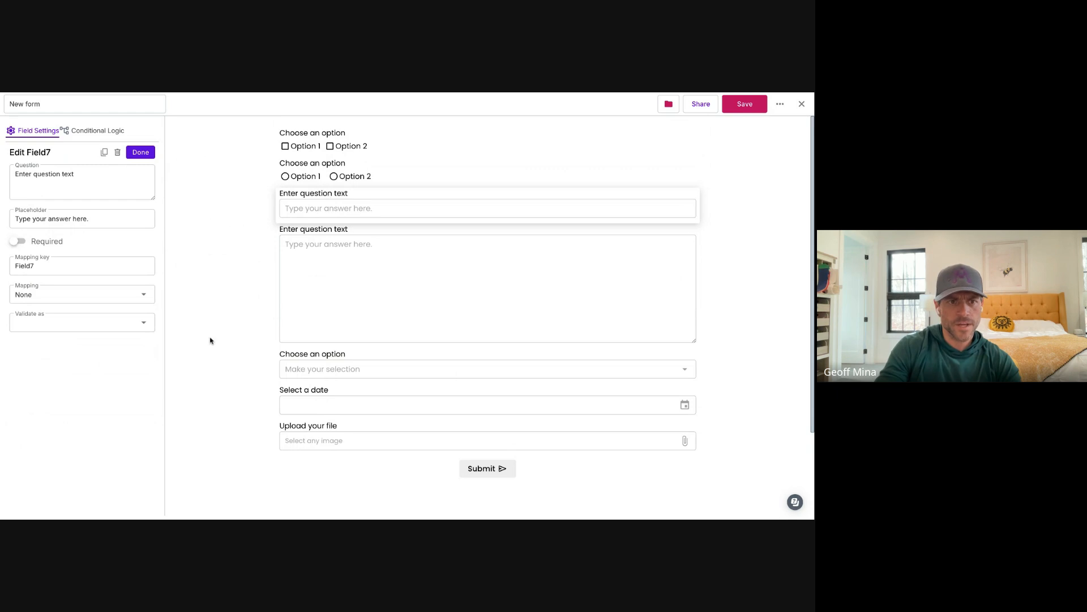
left_click(131, 321)
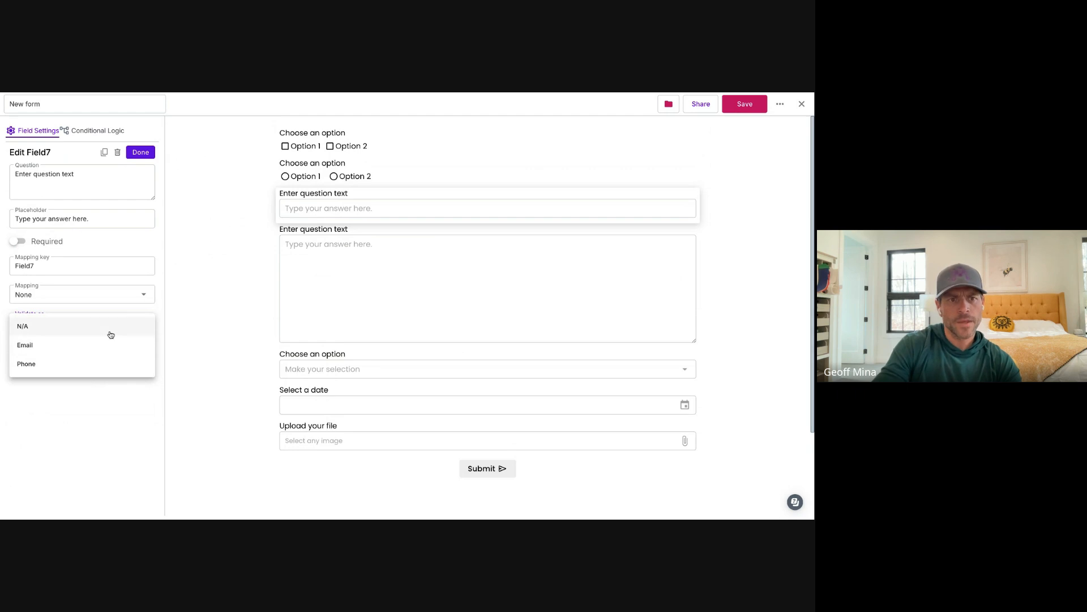
left_click(108, 363)
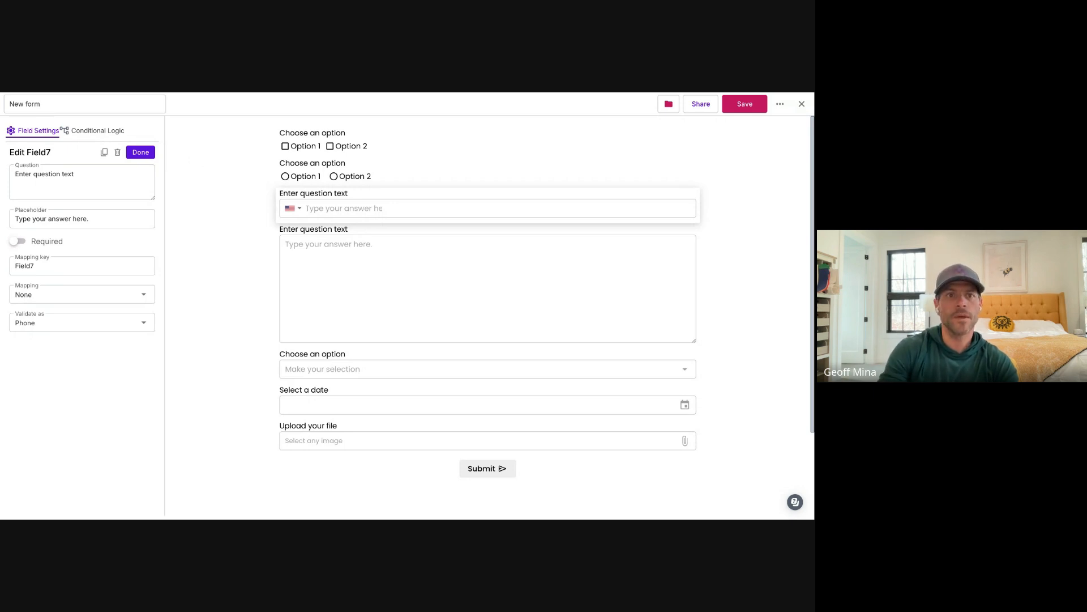
left_click(145, 155)
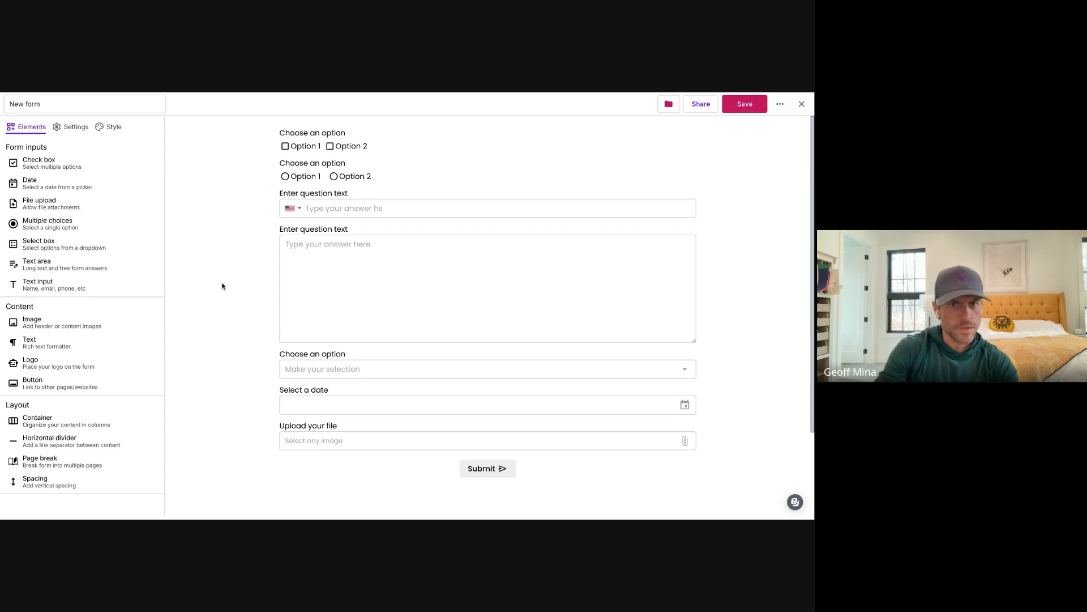
- Add an Image element between the text area and the select box and upload a picture to it
scroll(223, 286, "down", 2)
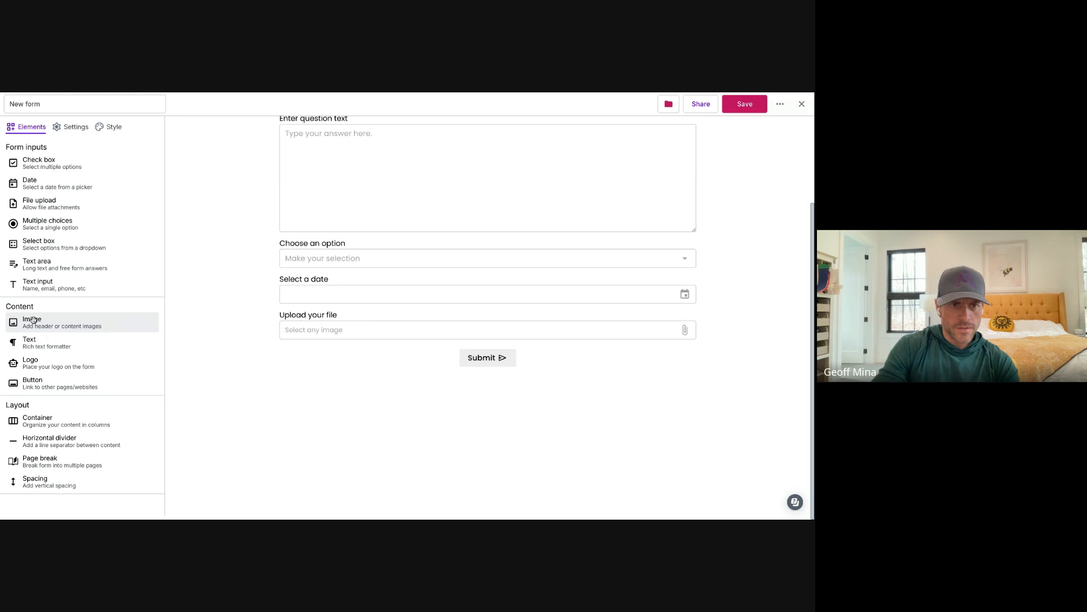
left_click_drag(34, 320, 420, 252)
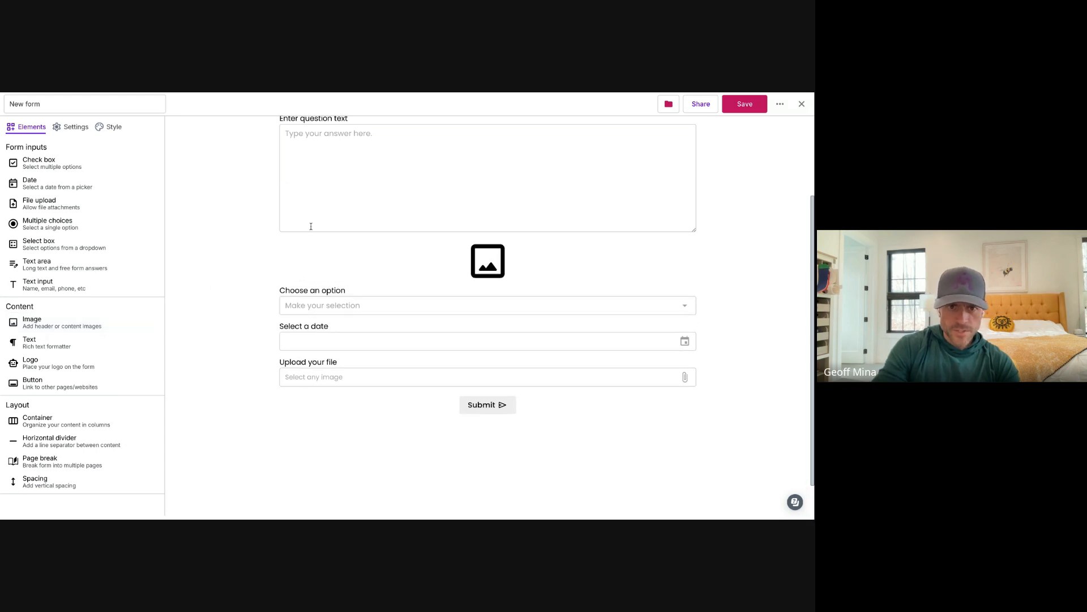
left_click(485, 258)
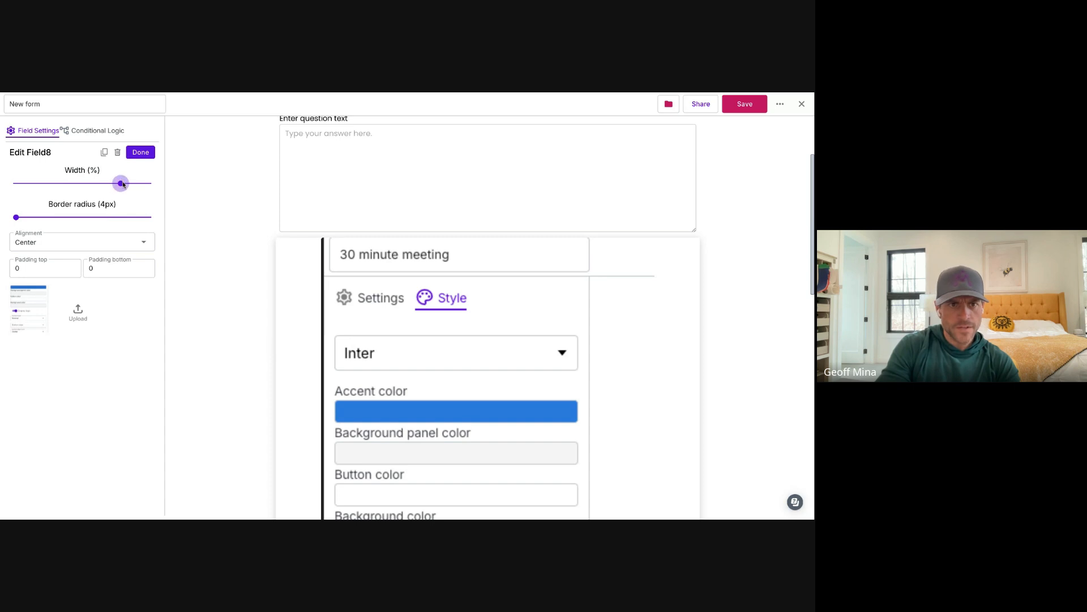
- Set the image's width to 31% and its alignment to Left
left_click_drag(121, 183, 46, 185)
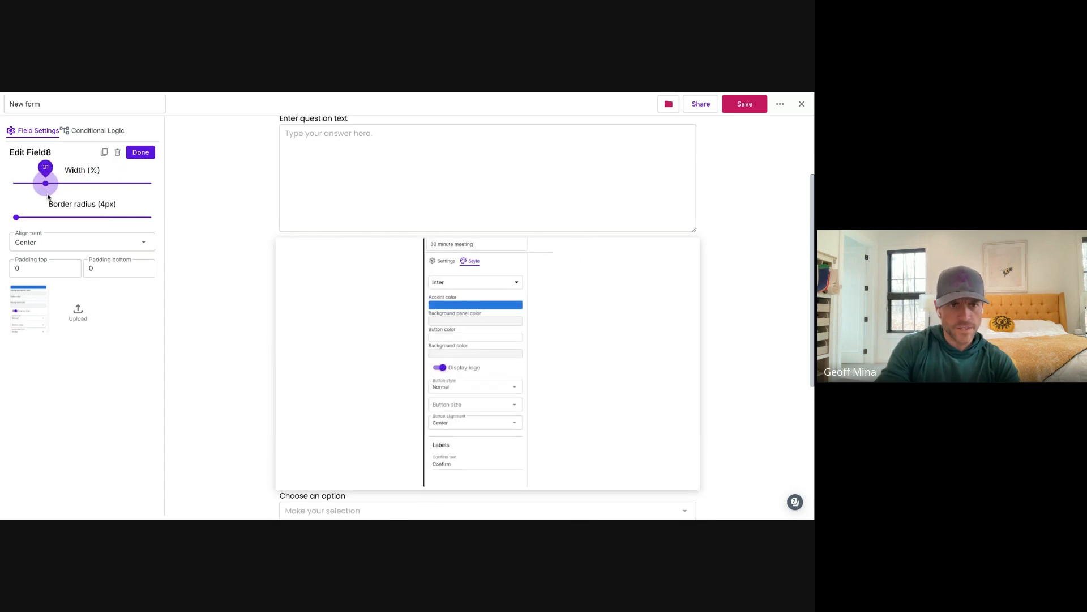
left_click(45, 240)
left_click(49, 249)
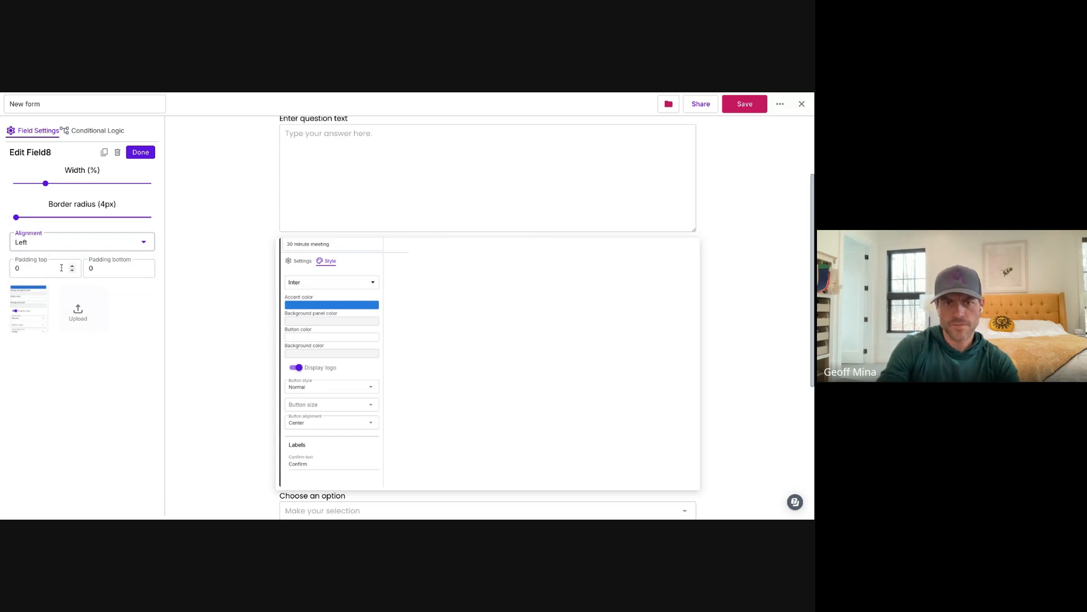
left_click(202, 286)
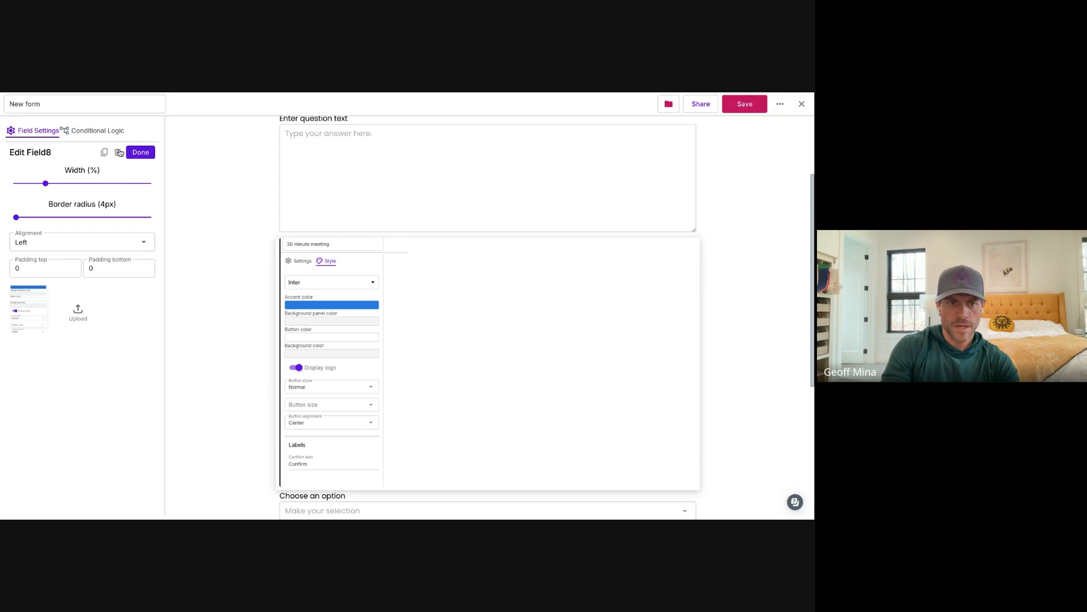
- Delete the uploaded picture from the form library and finish editing the image element
mouse_move(23, 308)
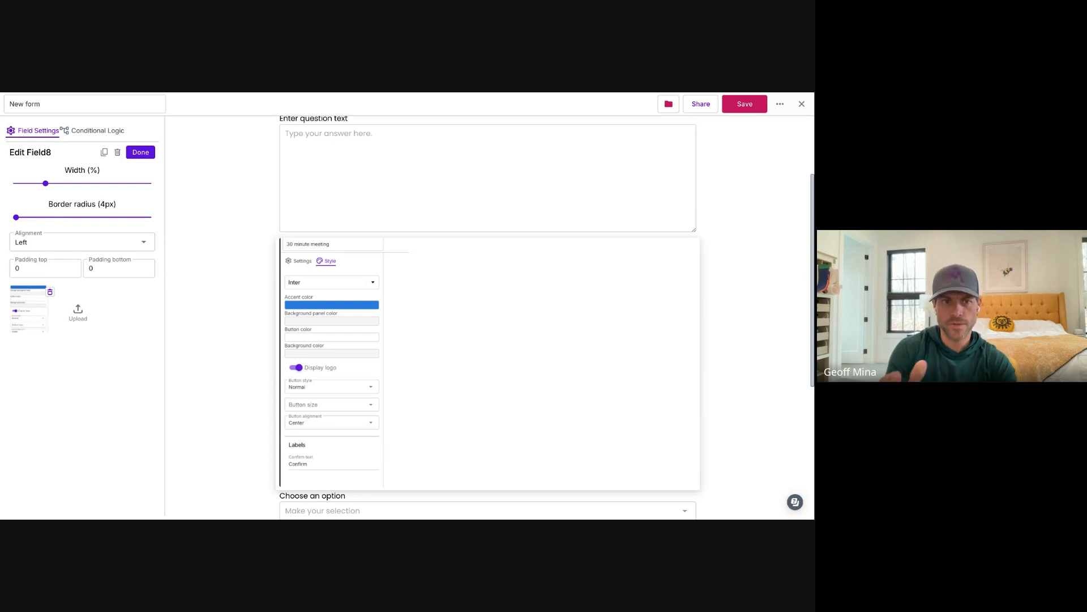
left_click(50, 292)
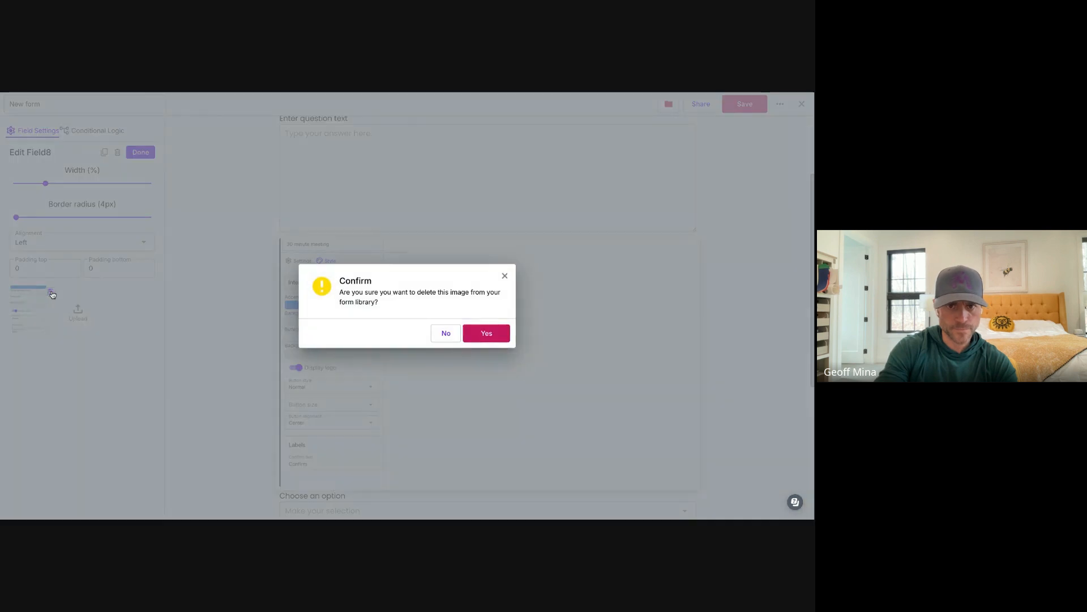
left_click(490, 332)
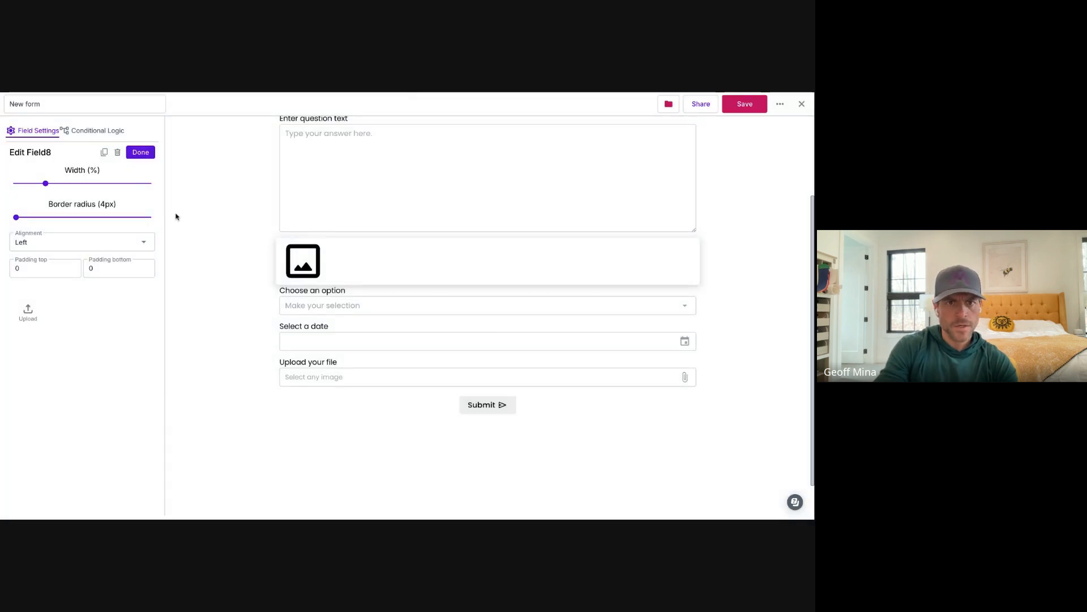
left_click(141, 151)
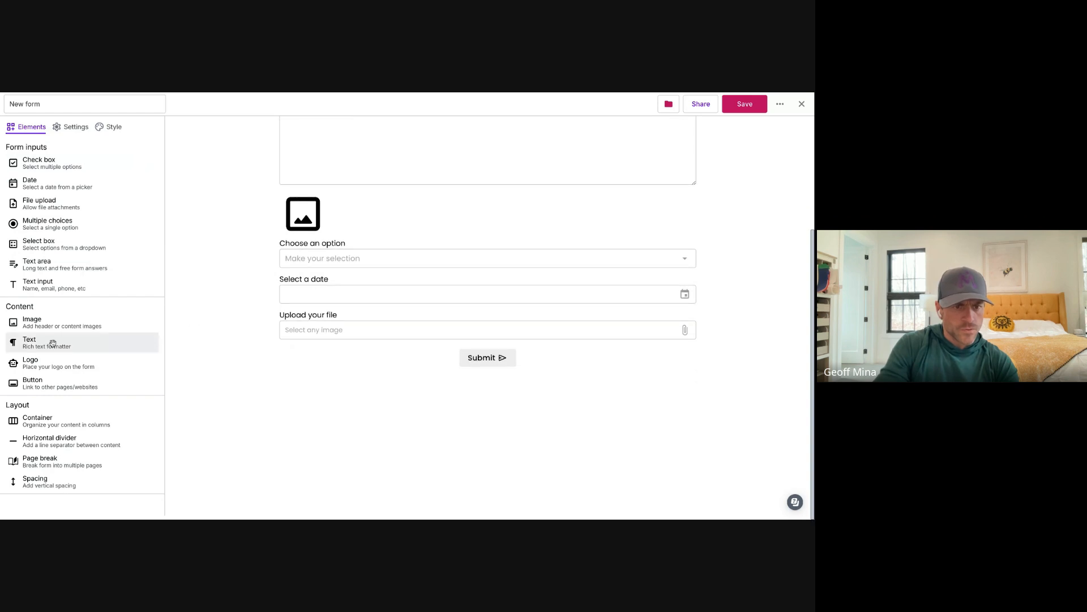
- Add a Horizontal divider between the select box and the date field and open its settings
left_click(60, 445)
left_click_drag(61, 445, 367, 285)
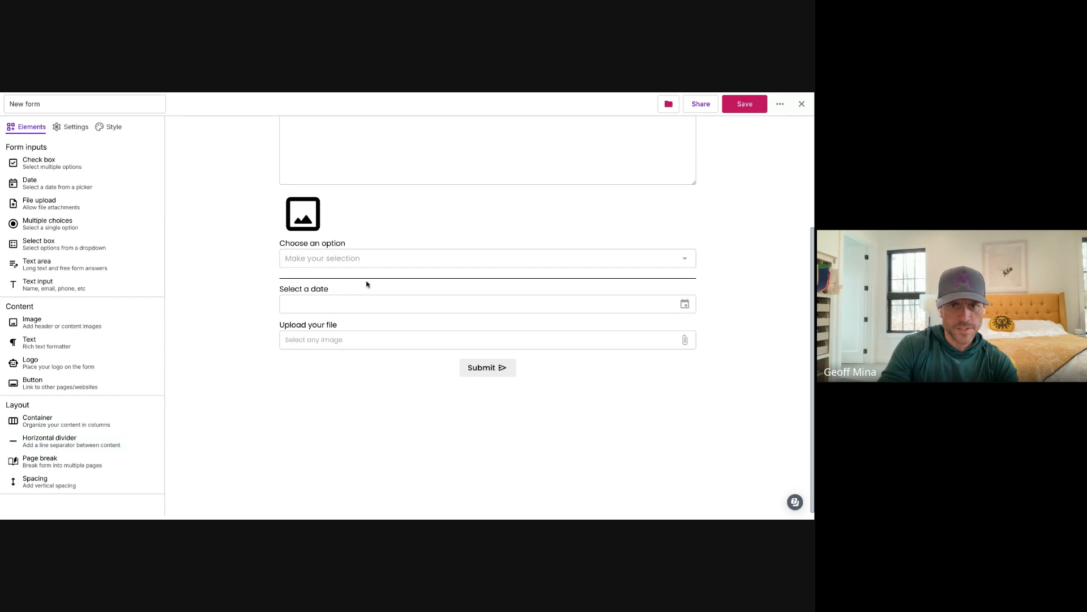
left_click(365, 280)
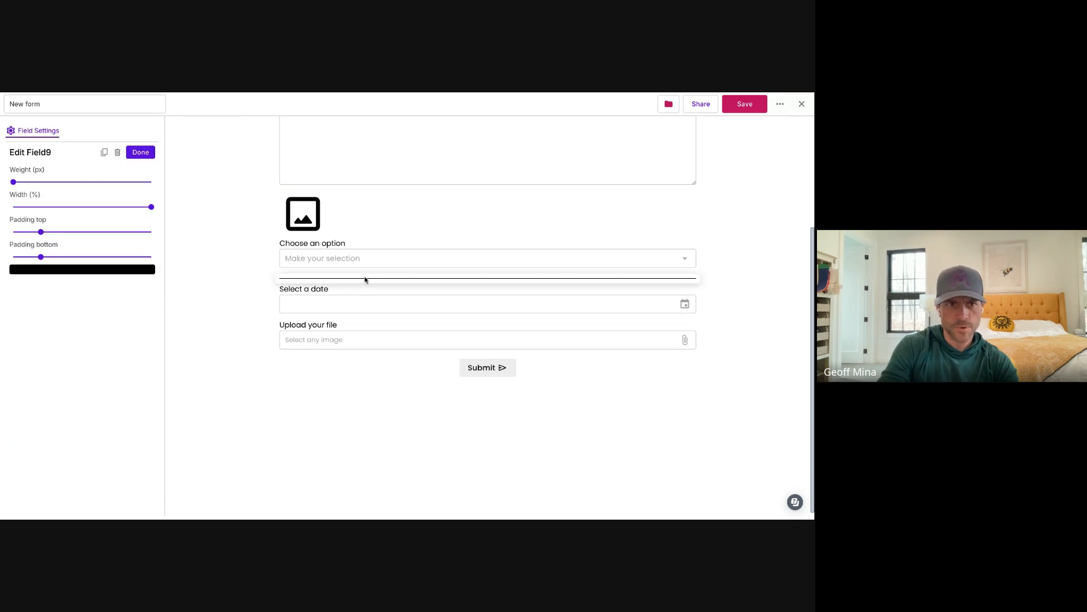
- Increase the divider's top and bottom padding, shorten its width to less than half, and finish editing it
left_click_drag(45, 235, 107, 232)
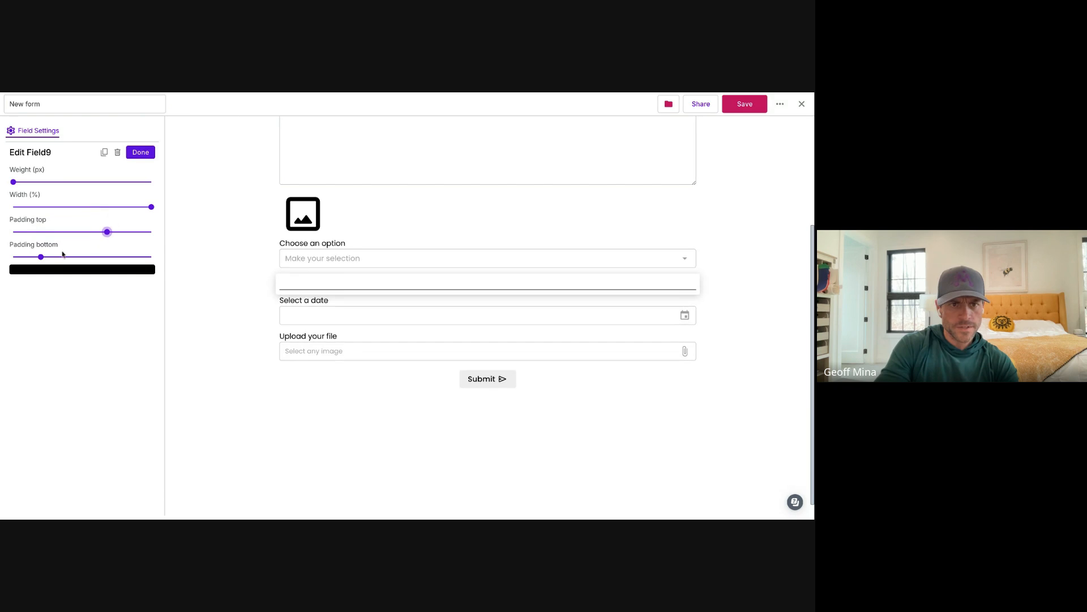
left_click_drag(41, 257, 118, 257)
left_click_drag(151, 207, 68, 208)
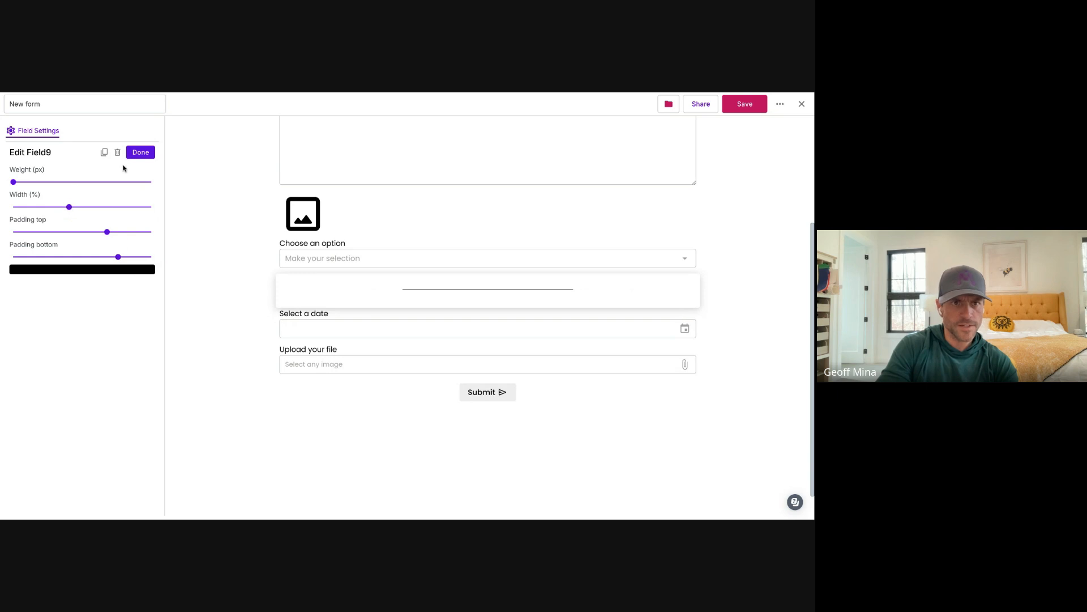
left_click(140, 152)
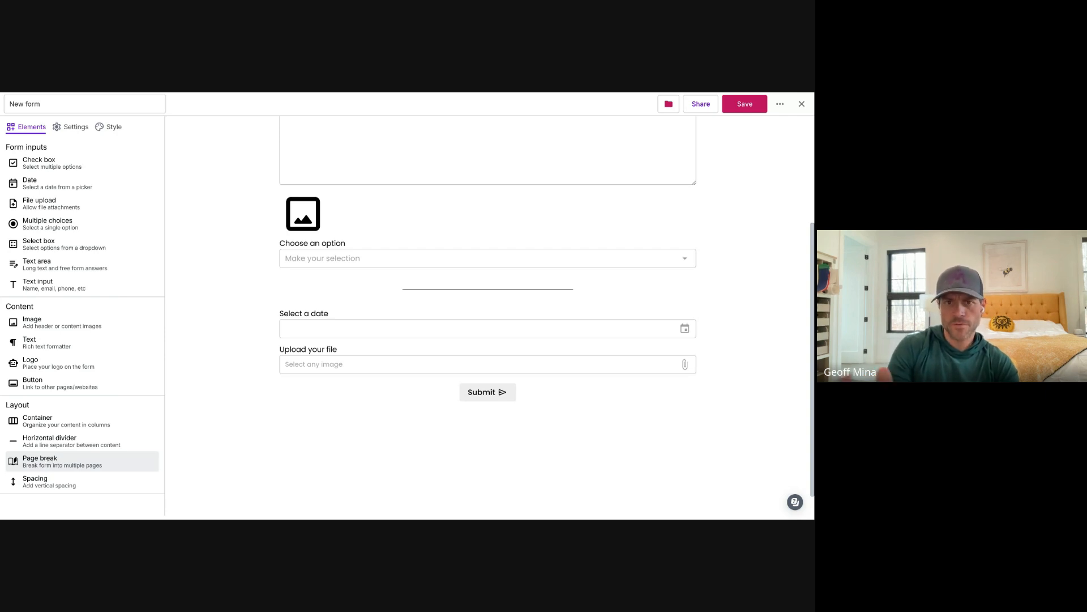
- Add a Page break above the phone text input and another one between the text area and the image
scroll(391, 331, "up", 3)
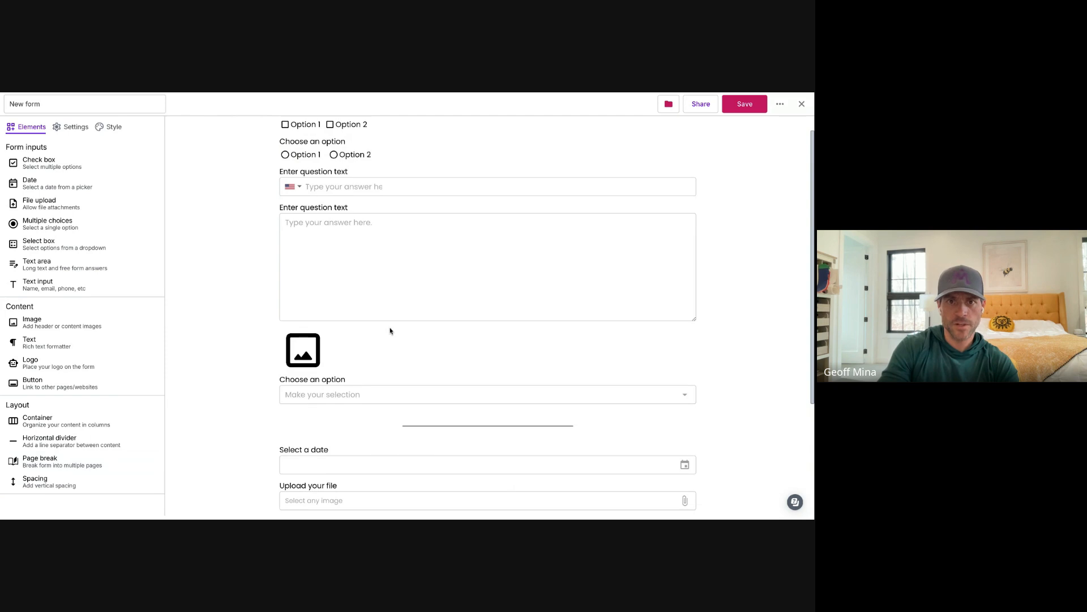
scroll(390, 330, "up", 1)
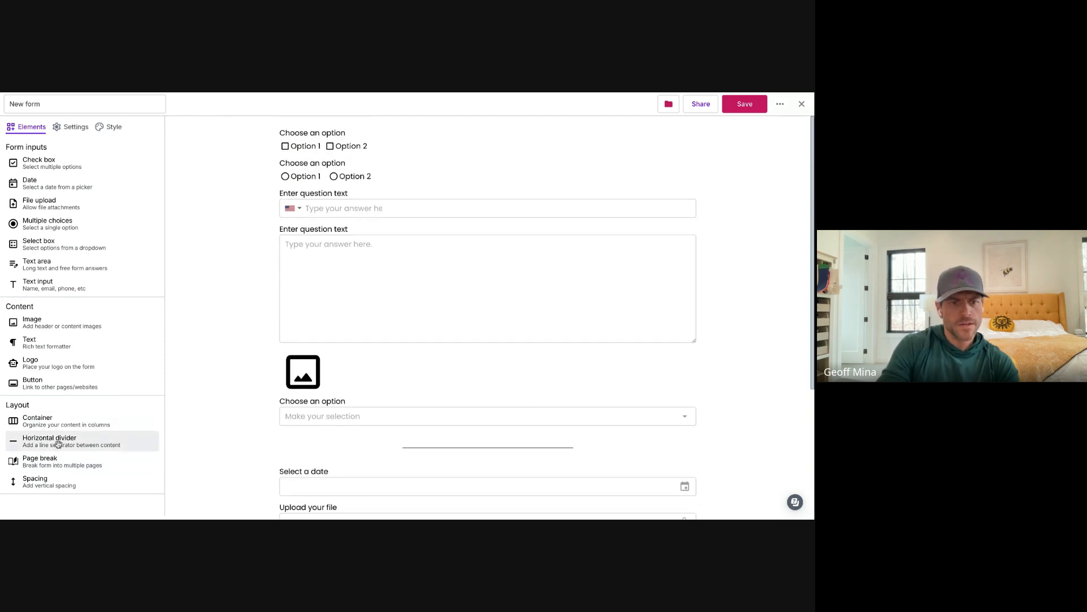
left_click_drag(50, 459, 378, 194)
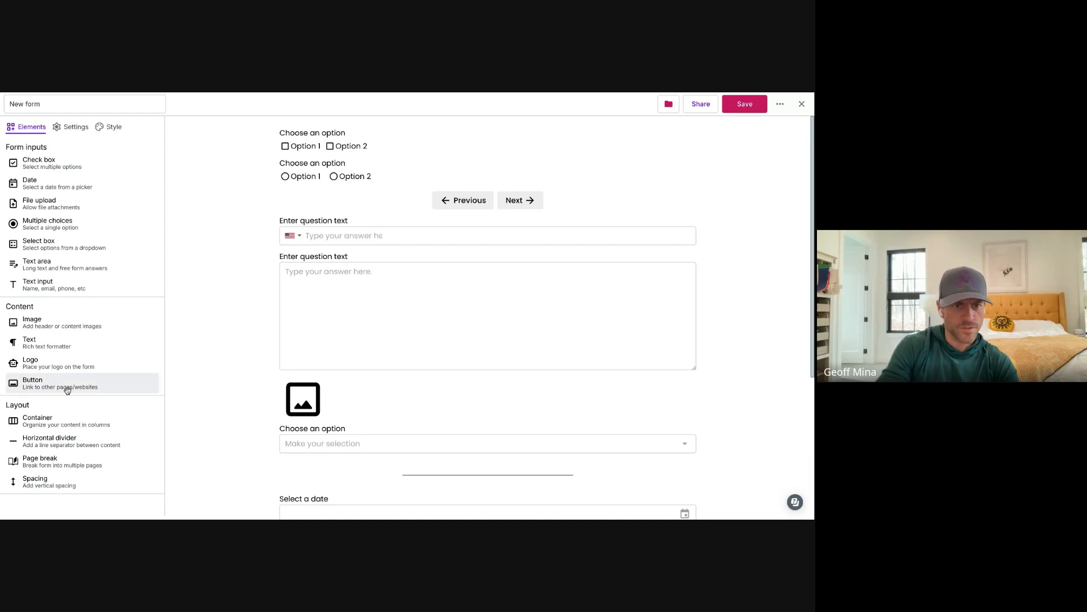
left_click_drag(42, 462, 428, 395)
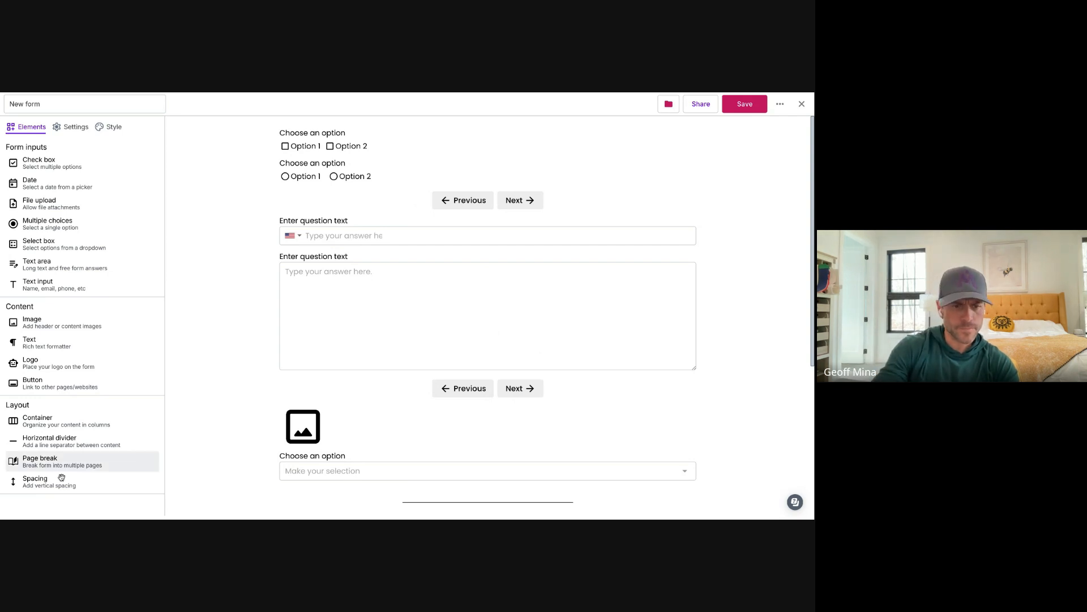
- Try a Spacing element at minimum height between the text input and the text area, and delete it
left_click_drag(62, 477, 309, 260)
left_click(323, 258)
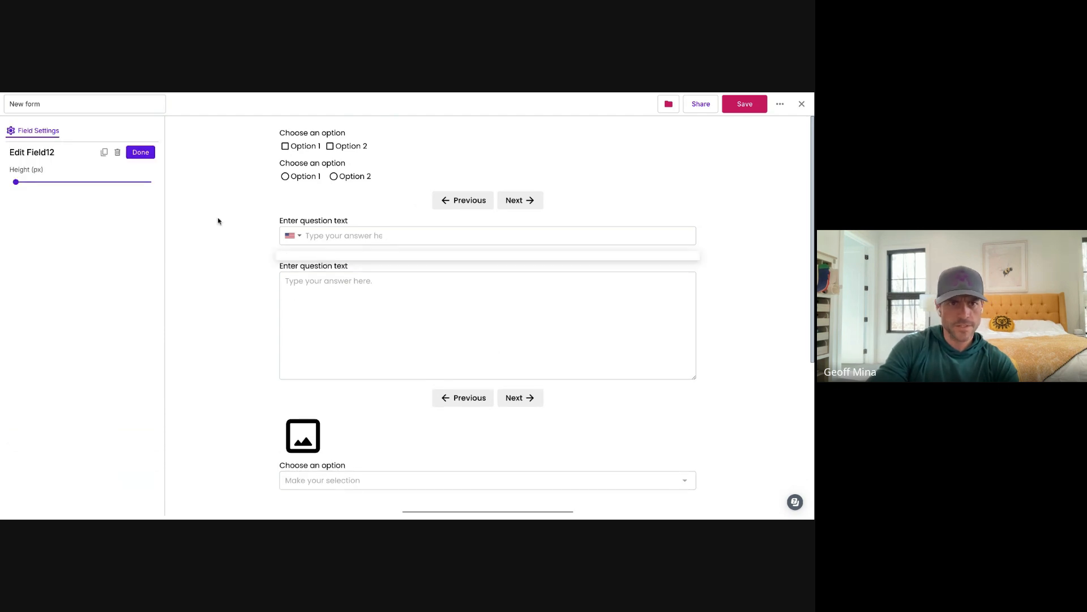
mouse_move(17, 182)
left_mouse_down()
mouse_move(138, 185)
mouse_move(7, 182)
left_mouse_up()
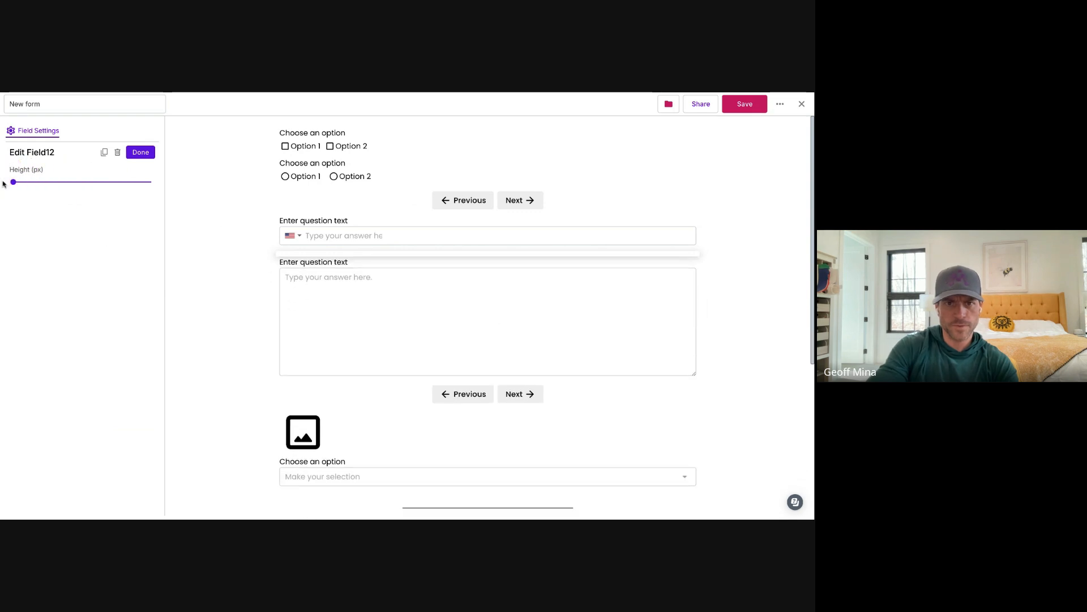
left_click(116, 154)
left_click(476, 330)
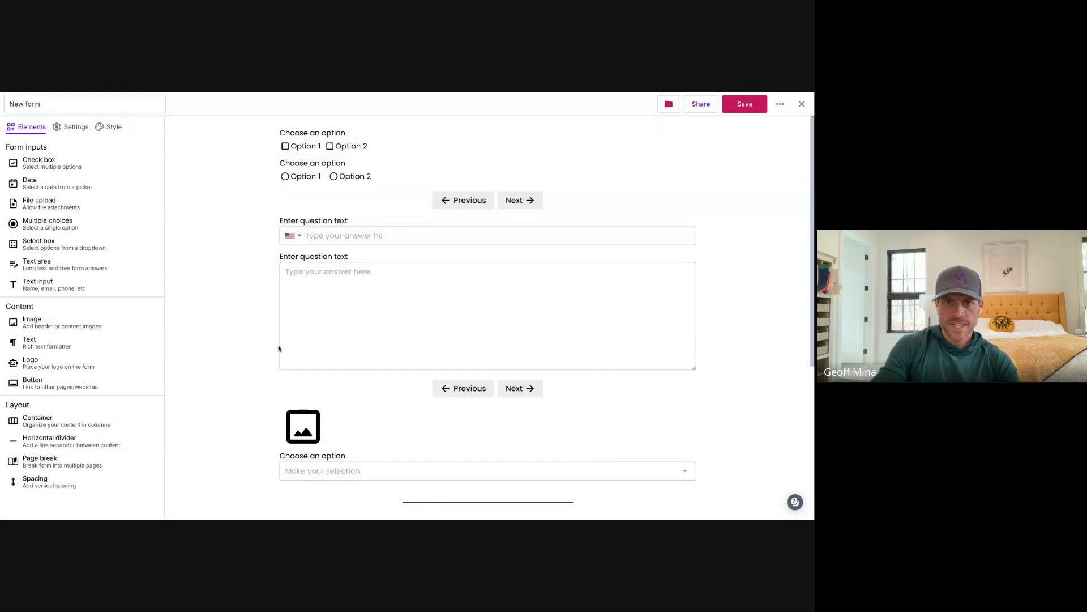
- Add a two-column Container at the start of the form and place a Text input in each column
left_click_drag(67, 418, 395, 140)
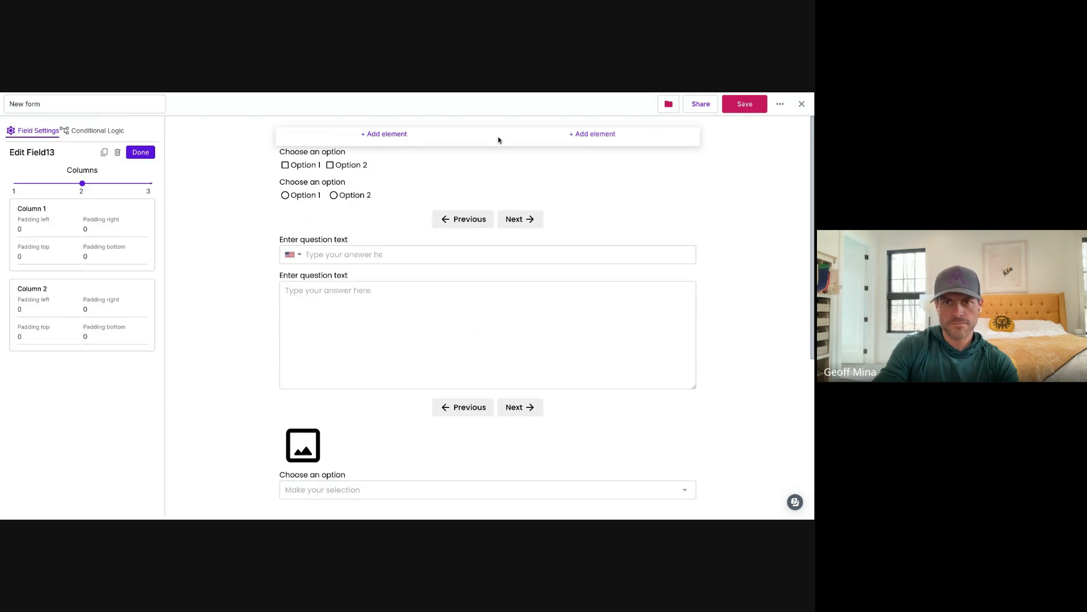
left_click(387, 135)
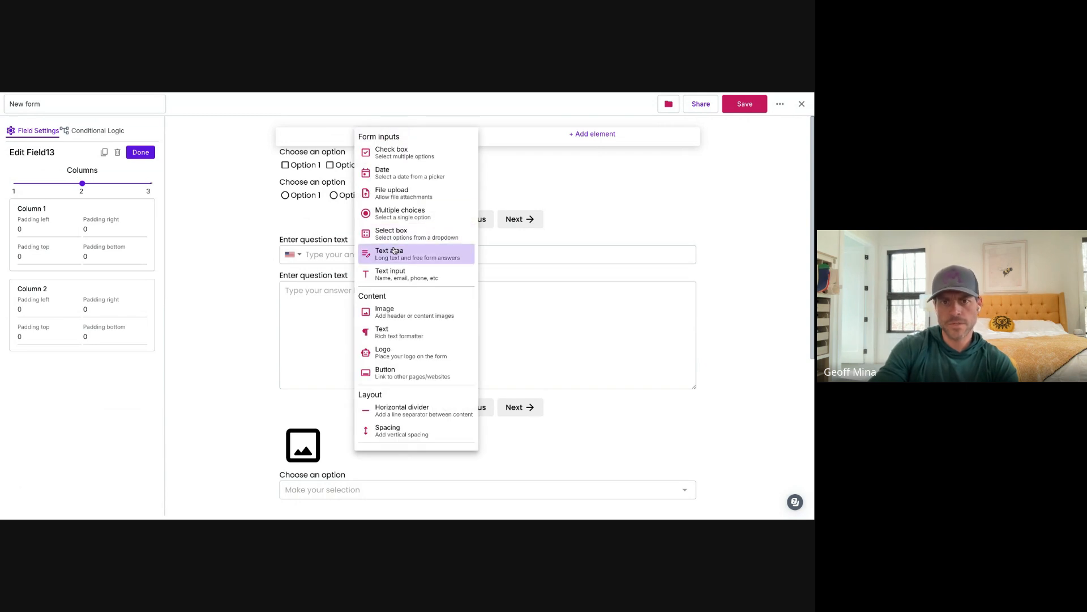
left_click(392, 275)
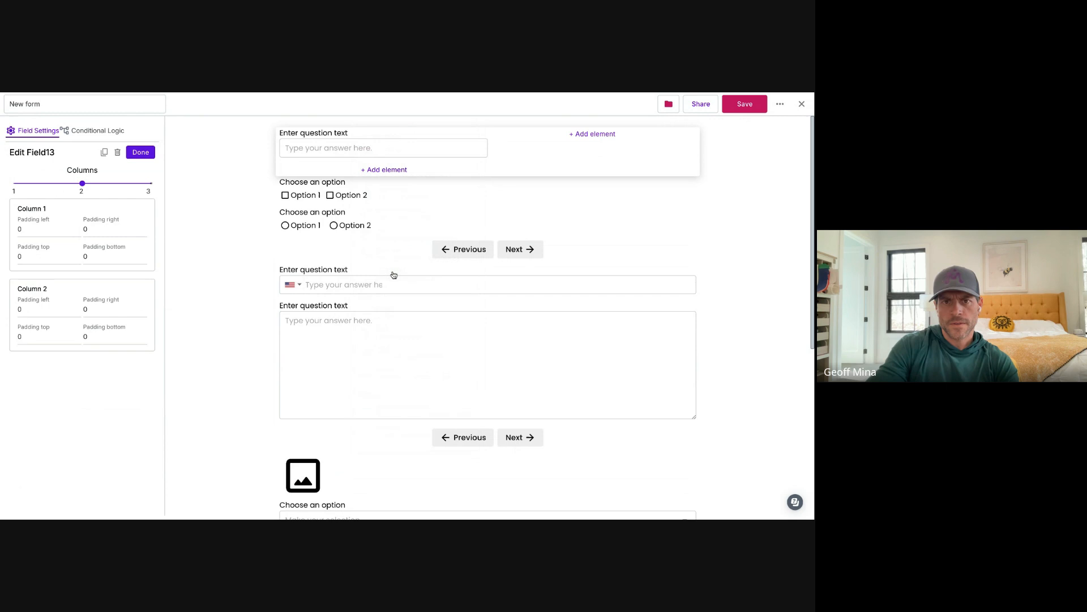
left_click(595, 135)
left_click(596, 274)
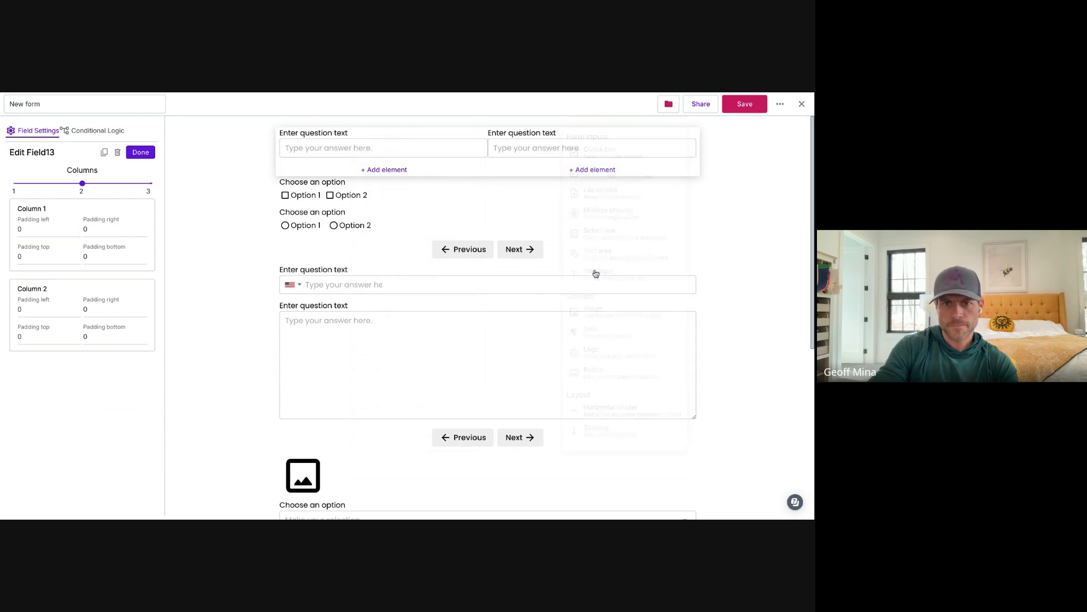
- Add a second Text input to each of the container's two columns
left_click(392, 170)
left_click(391, 309)
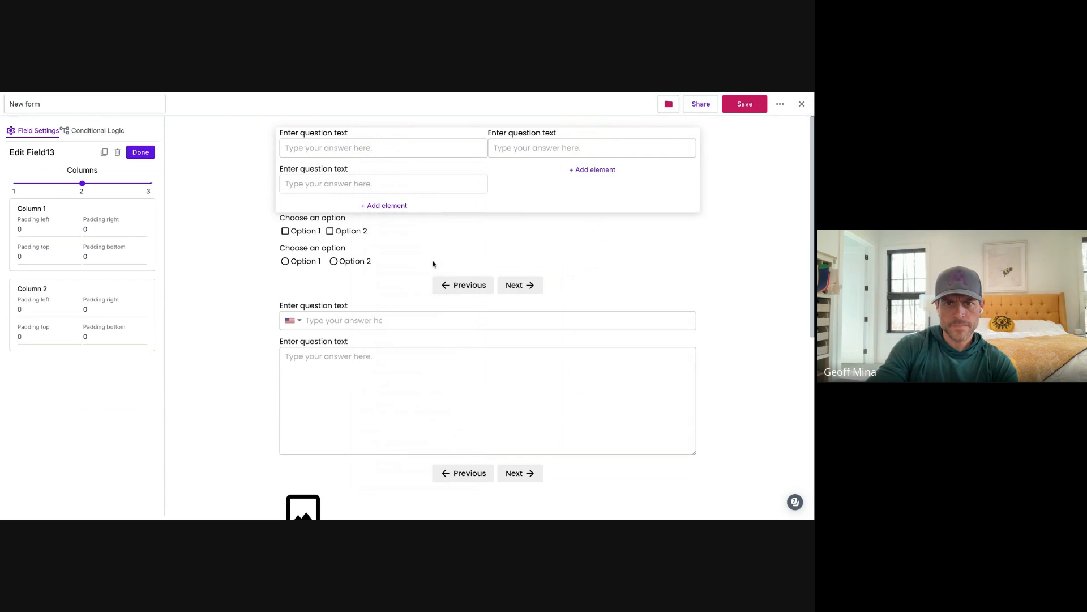
left_click(599, 169)
left_click(601, 311)
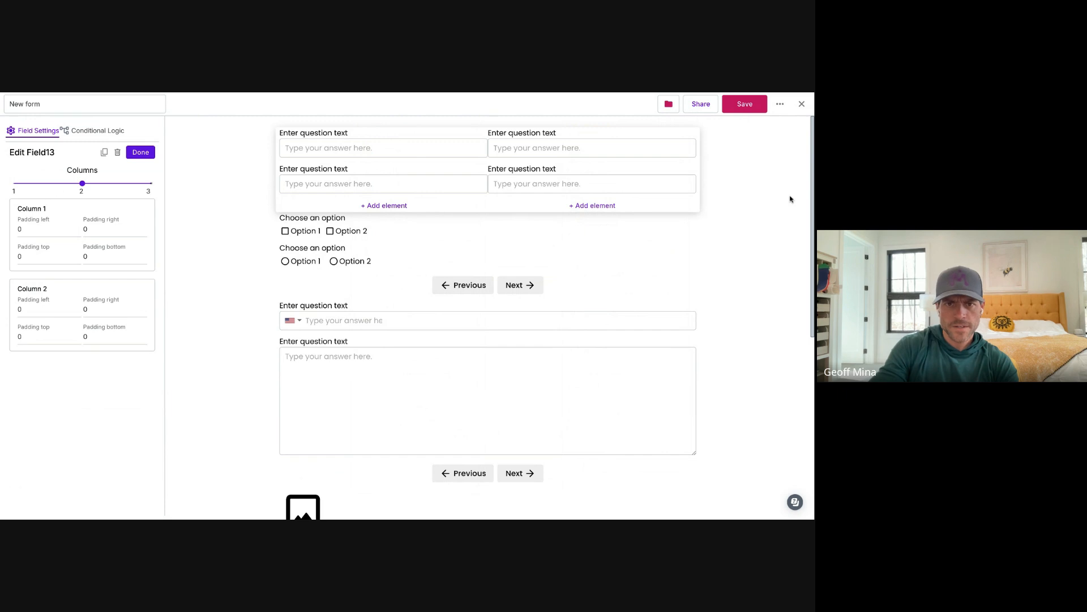
- Examine the nested text input's settings, the elements available inside the container and its column count setting, and finish editing
left_click(360, 165)
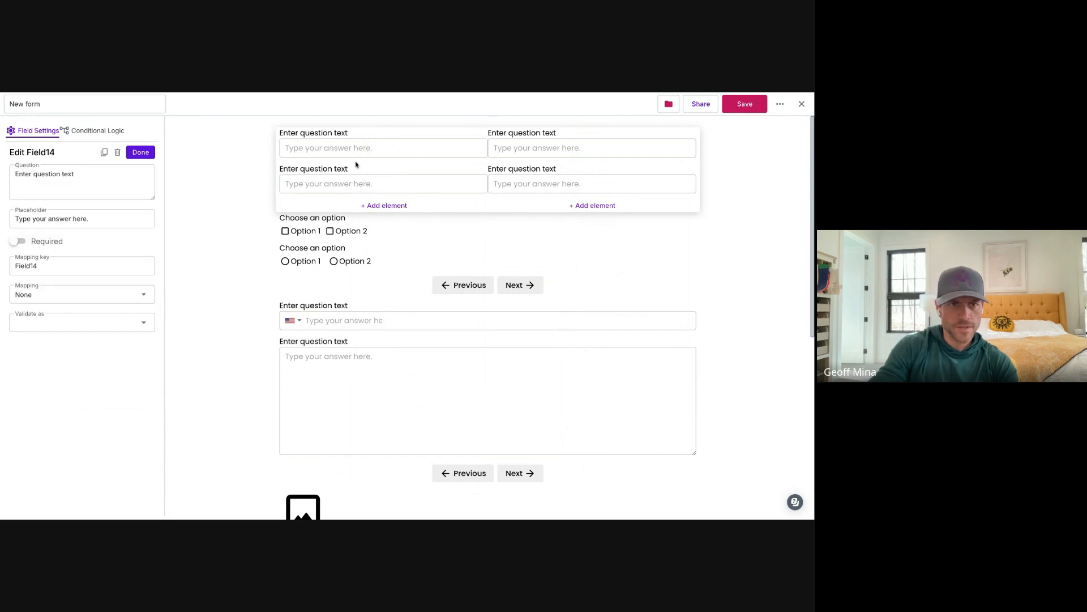
left_click(361, 204)
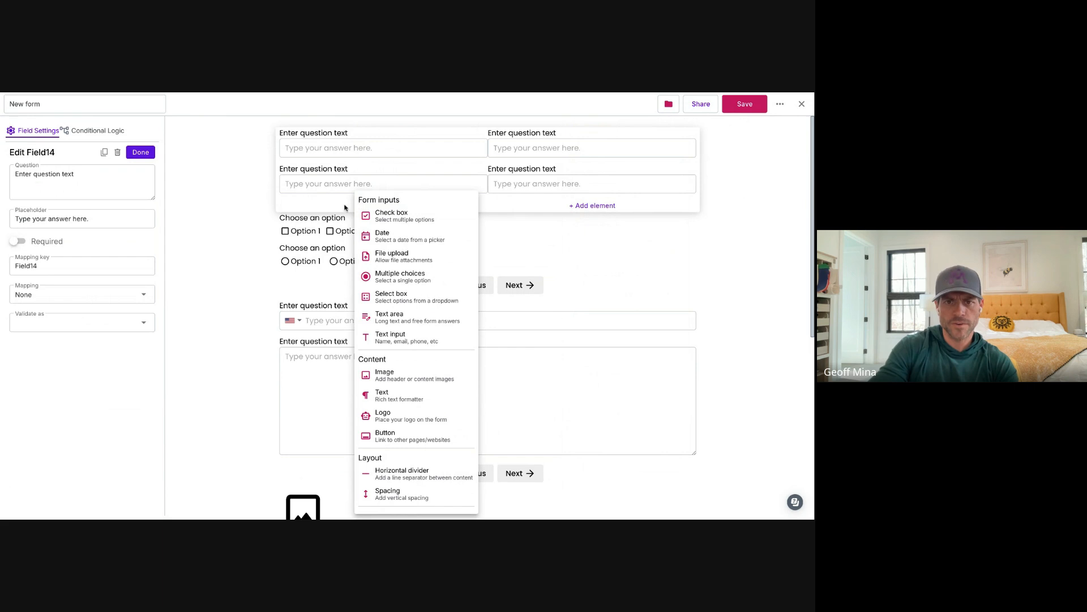
left_click(240, 208)
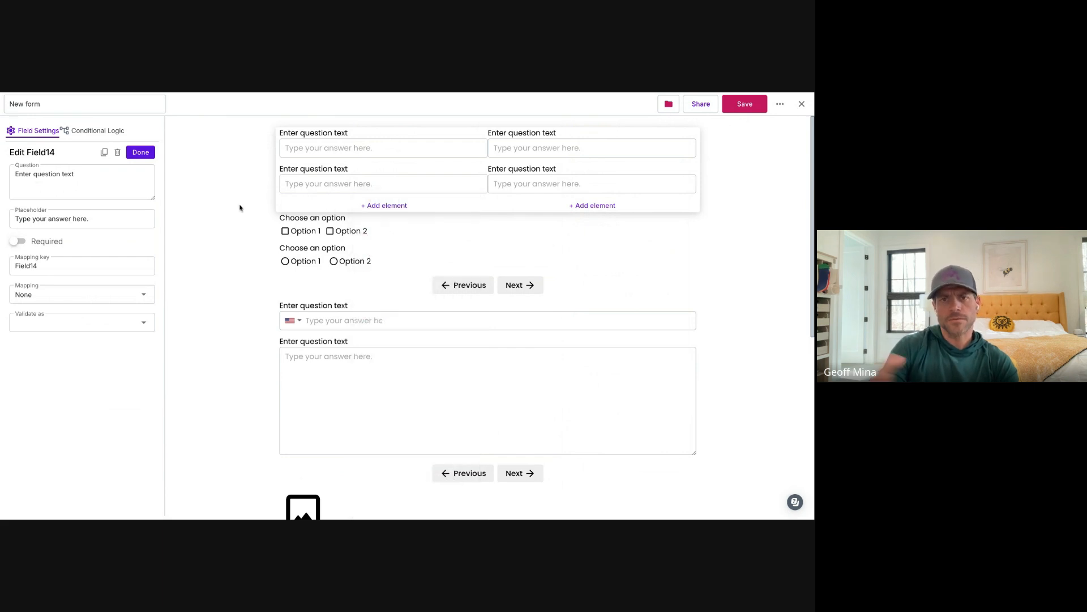
left_click(301, 202)
mouse_move(81, 183)
left_mouse_down()
mouse_move(141, 183)
mouse_move(97, 184)
left_mouse_up()
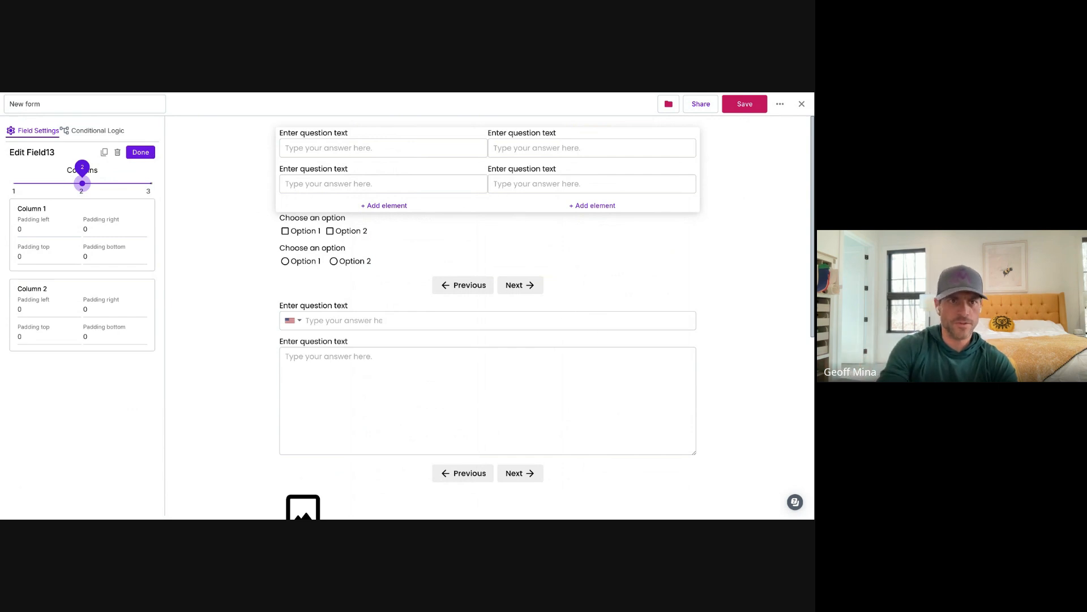
left_click(140, 152)
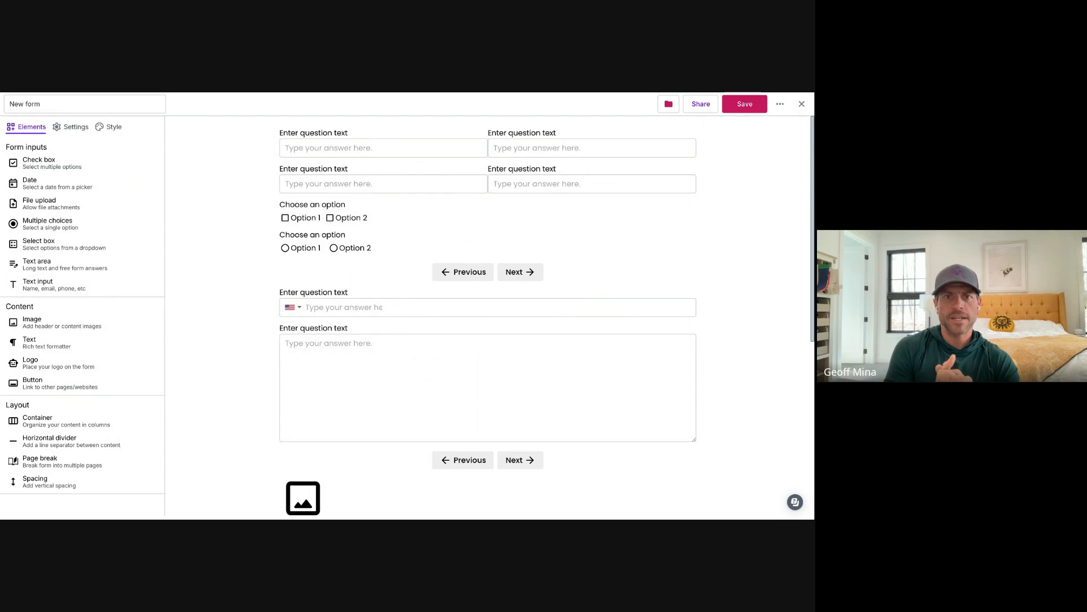
- Turn on conditional logic for the check box question below the container
left_click(333, 207)
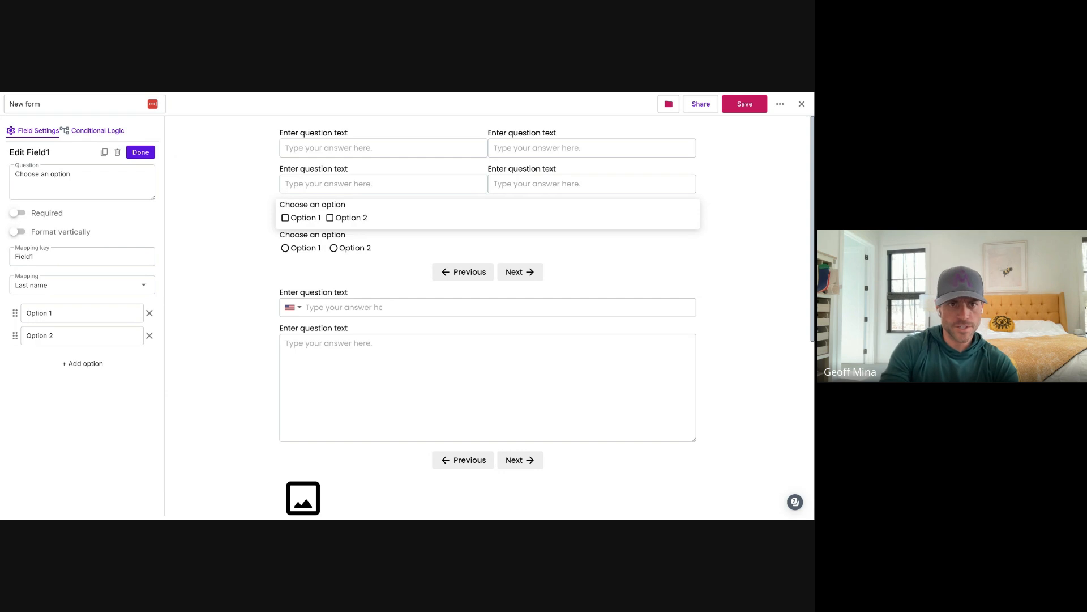
left_click(101, 131)
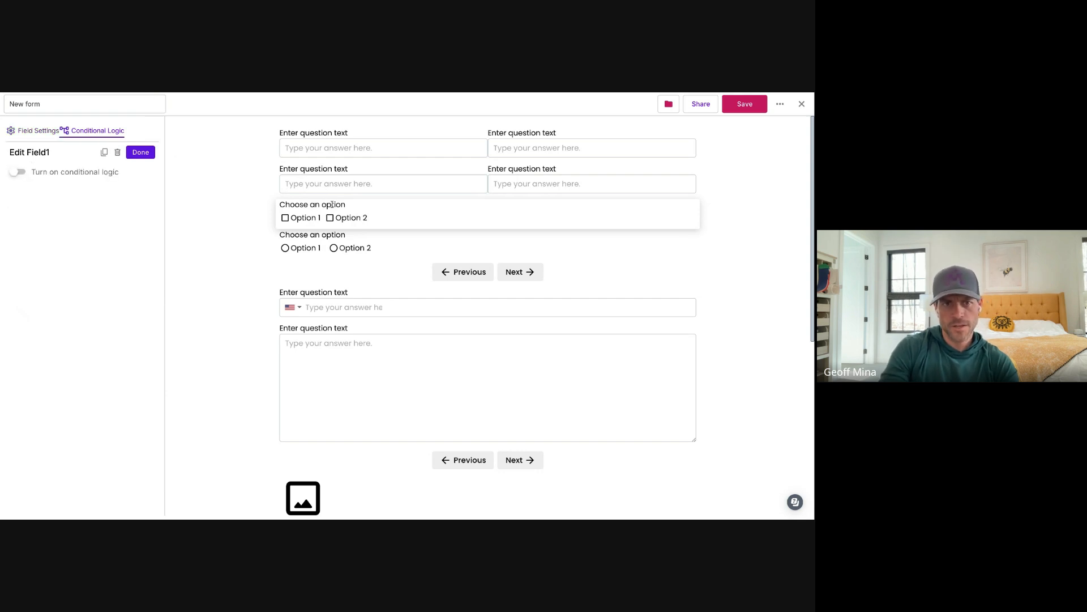
left_click(55, 174)
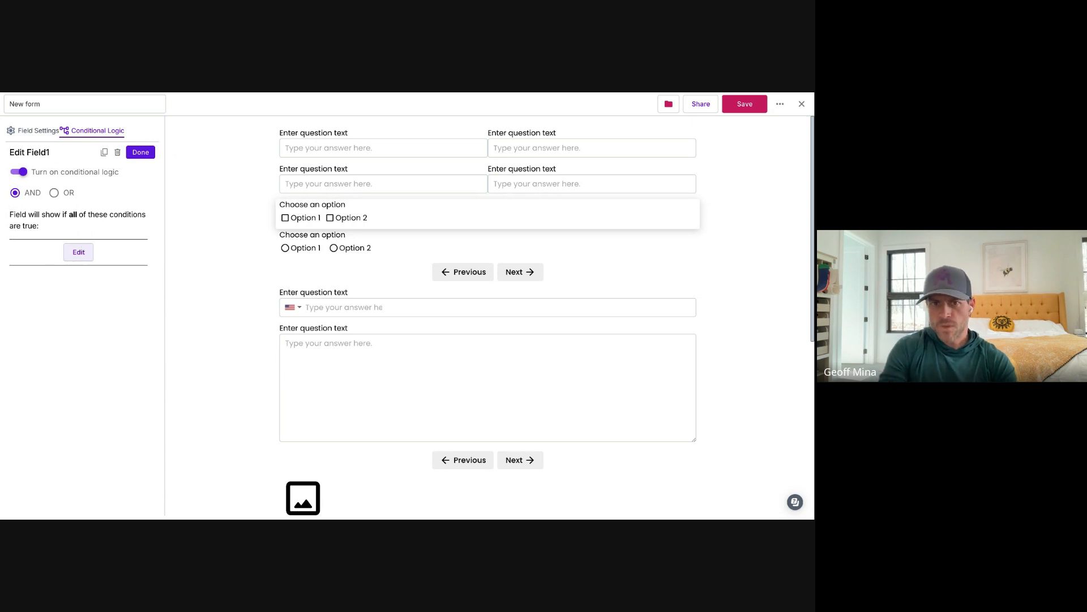
- Add a condition that shows the check box question when Field14 is answered
left_click(78, 253)
left_click(244, 292)
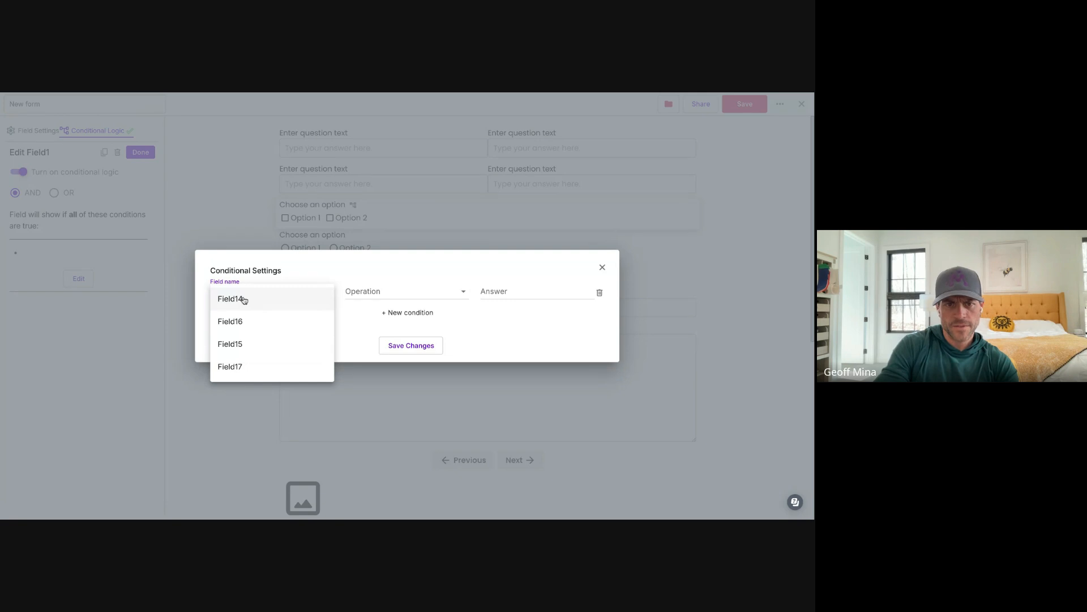
left_click(243, 299)
left_click(425, 292)
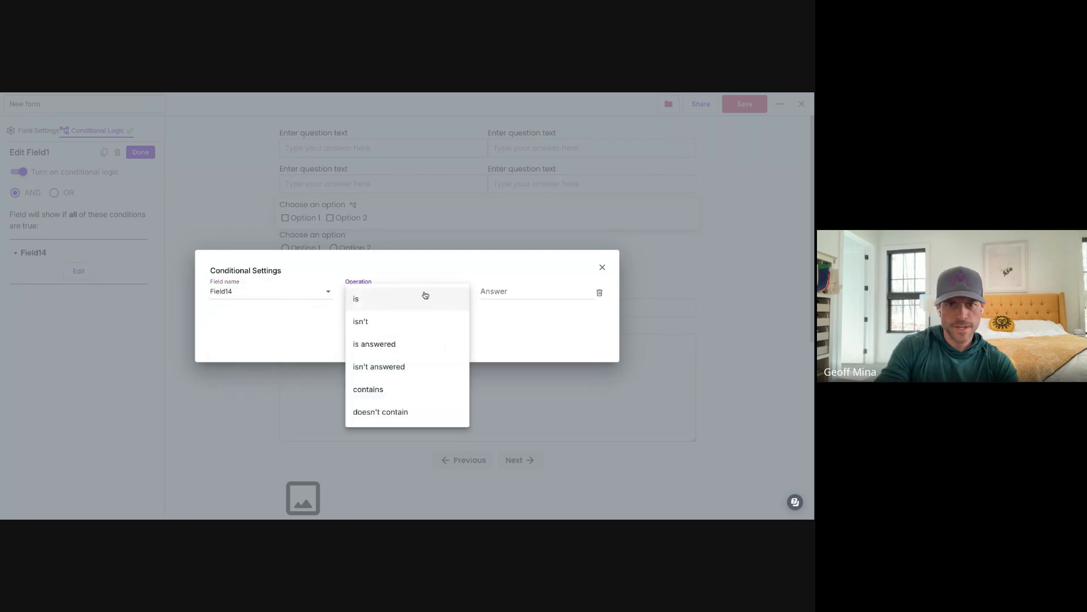
left_click(426, 298)
left_click(516, 292)
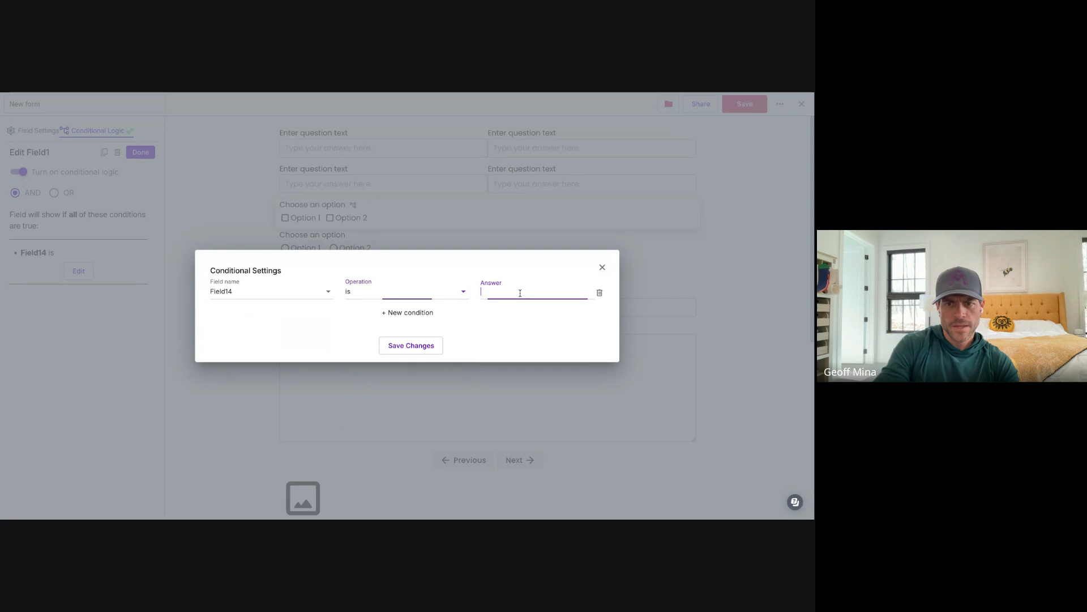
left_click(384, 287)
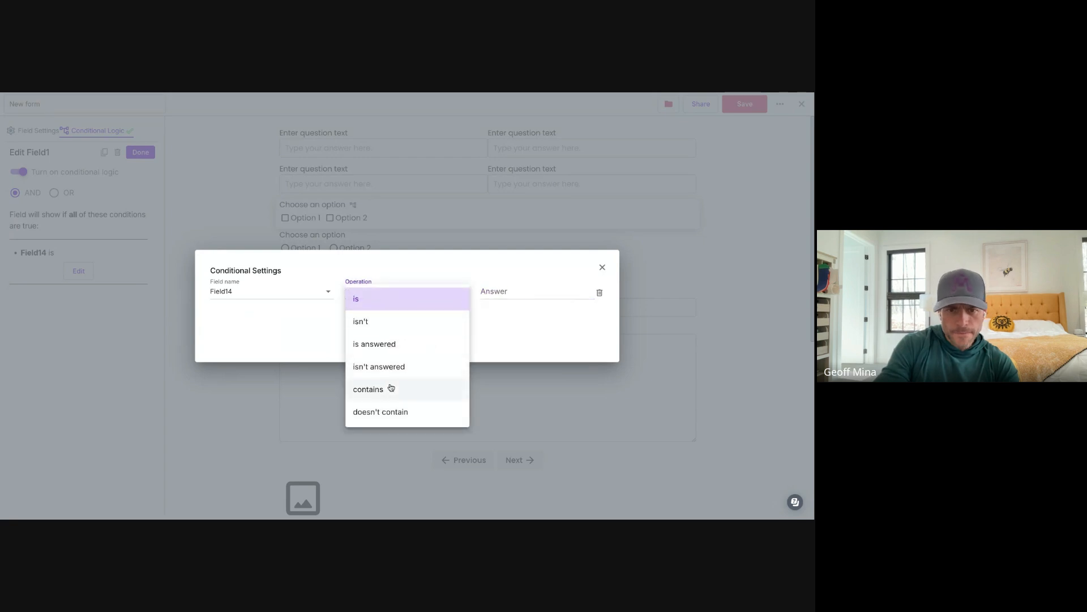
left_click(389, 346)
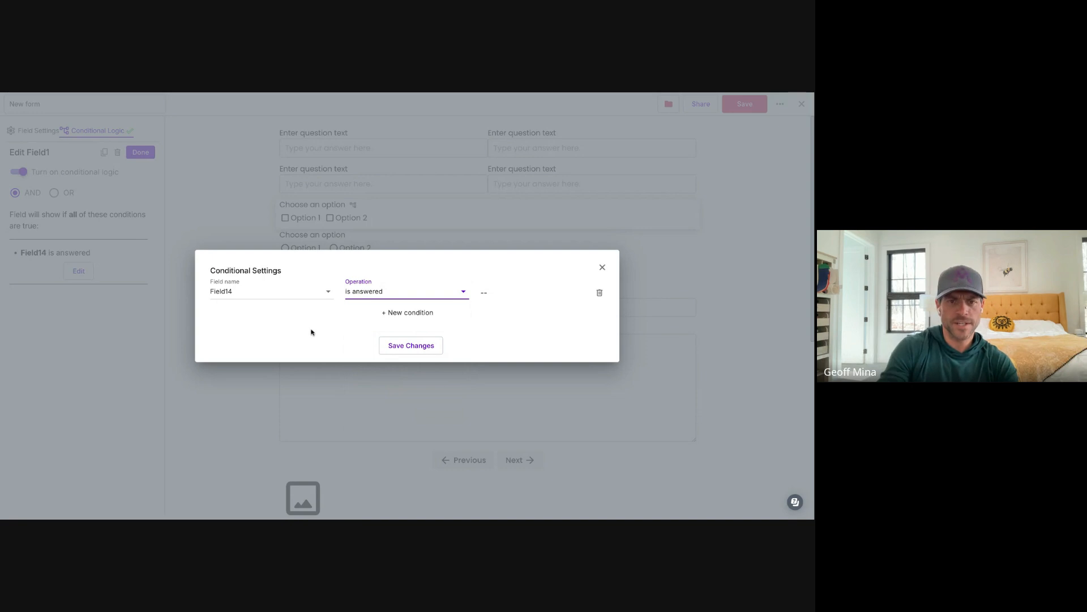
left_click(275, 356)
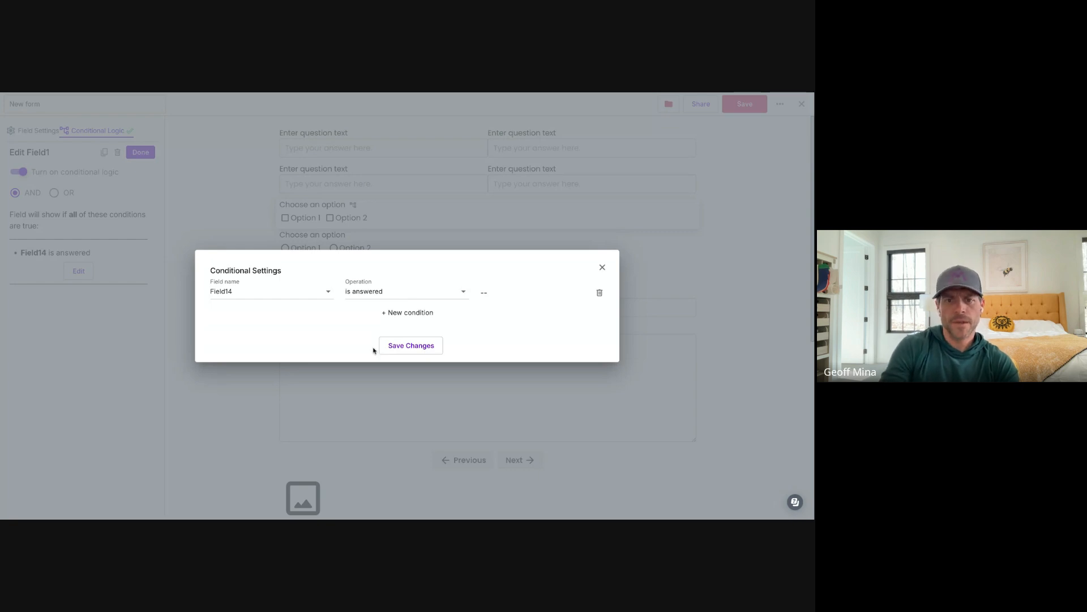
- Try adding a second condition, delete it, save the conditional settings and finish editing the check box question
left_click(403, 289)
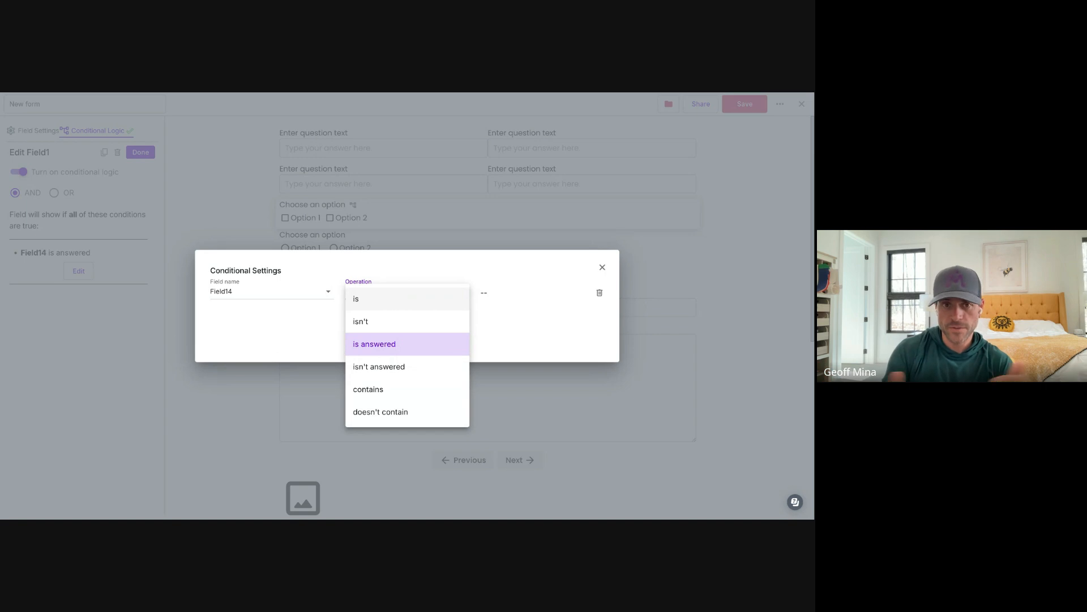
left_click(443, 267)
left_click(422, 309)
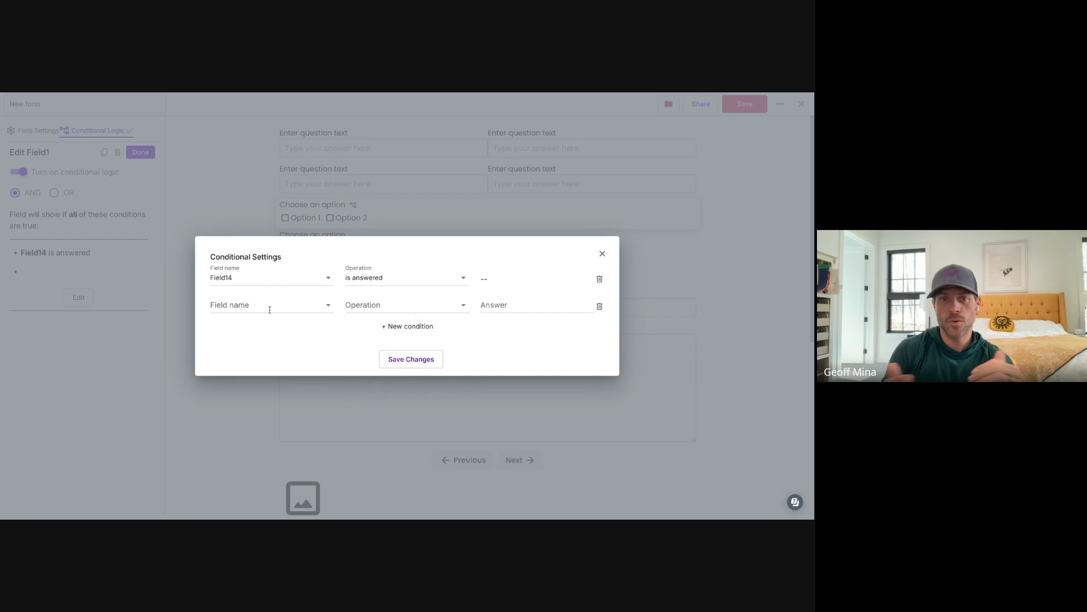
left_click(600, 307)
left_click(415, 345)
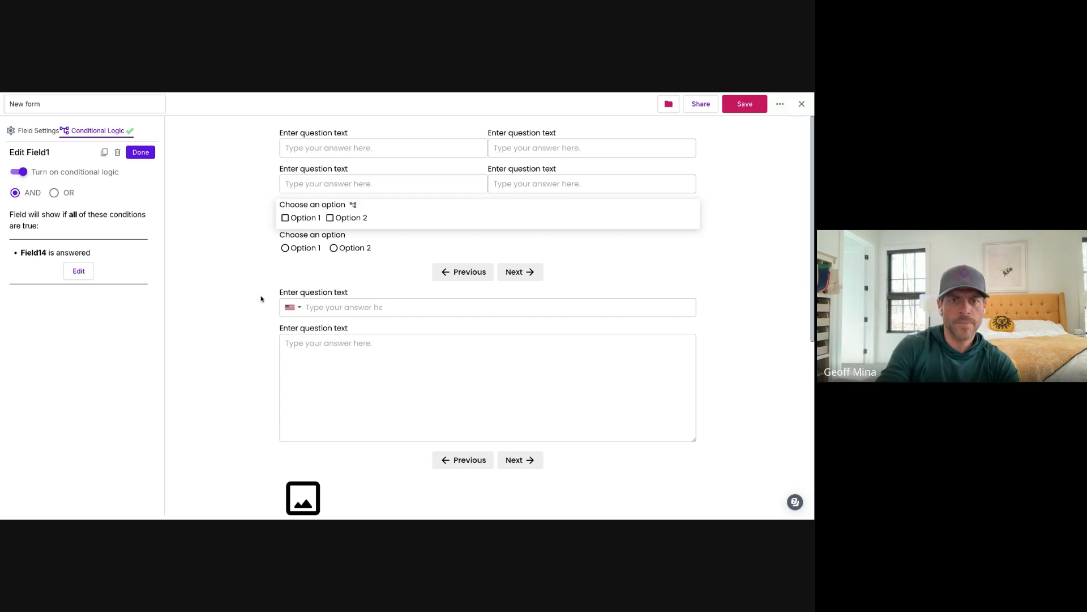
left_click(140, 153)
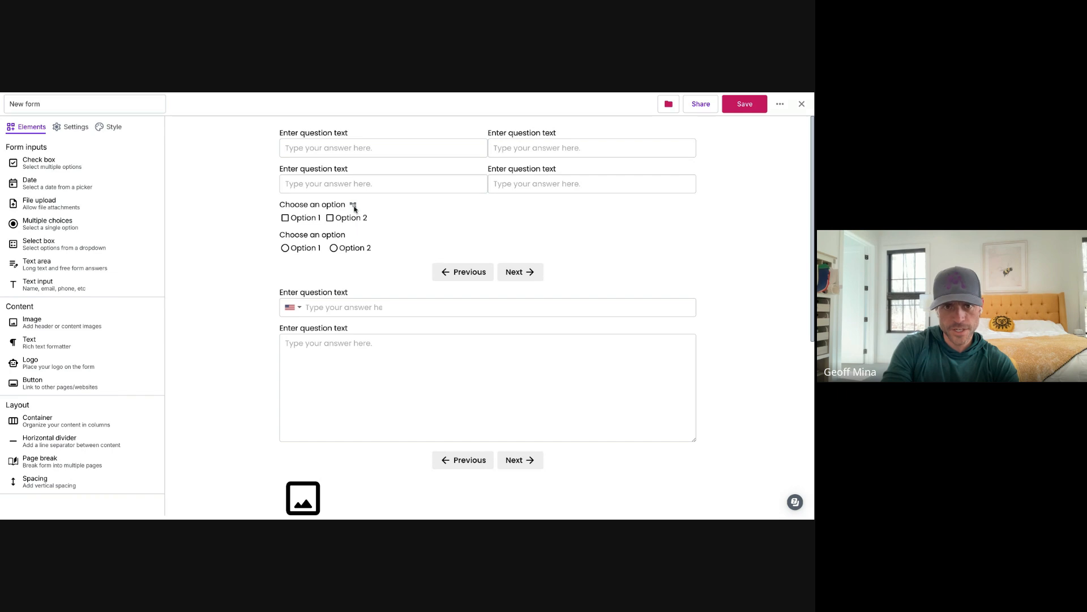
- Review the check box question's field settings and the container's conditional logic option without changing them
left_click(342, 208)
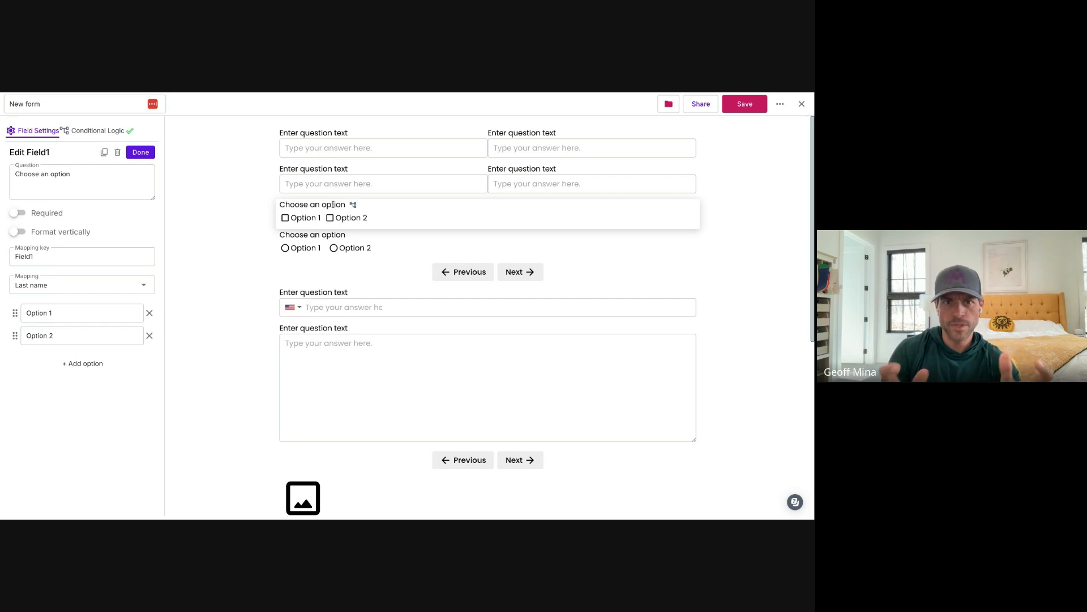
left_click(339, 133)
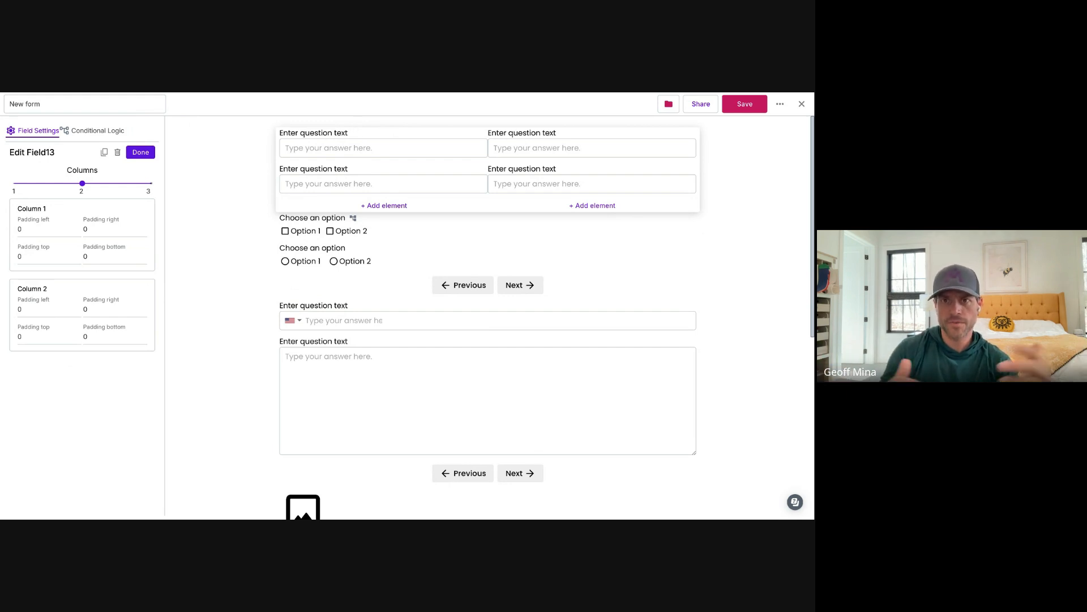
left_click(117, 132)
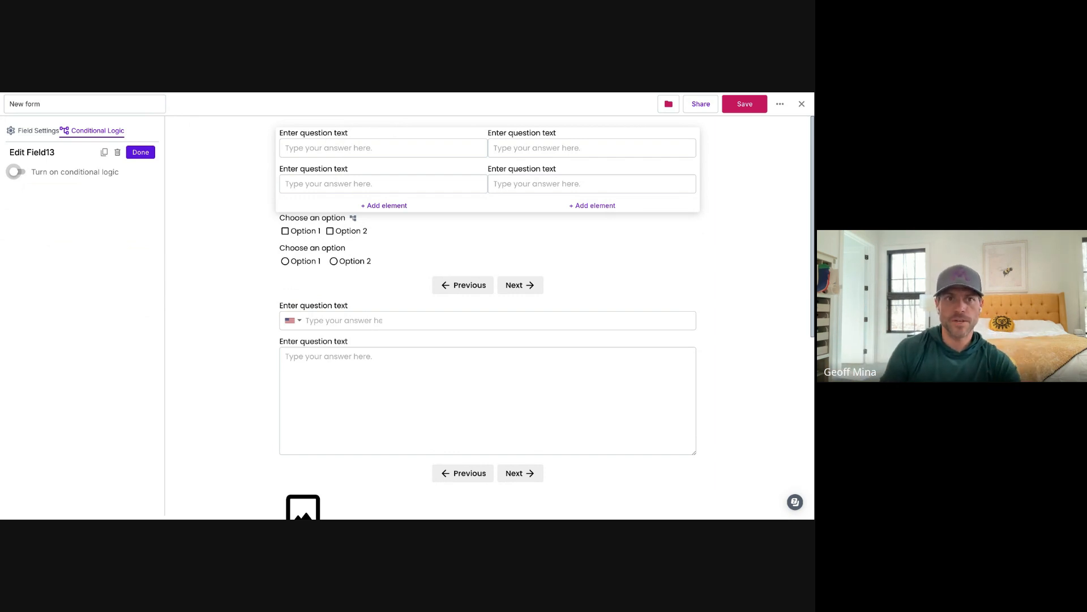
left_click(136, 155)
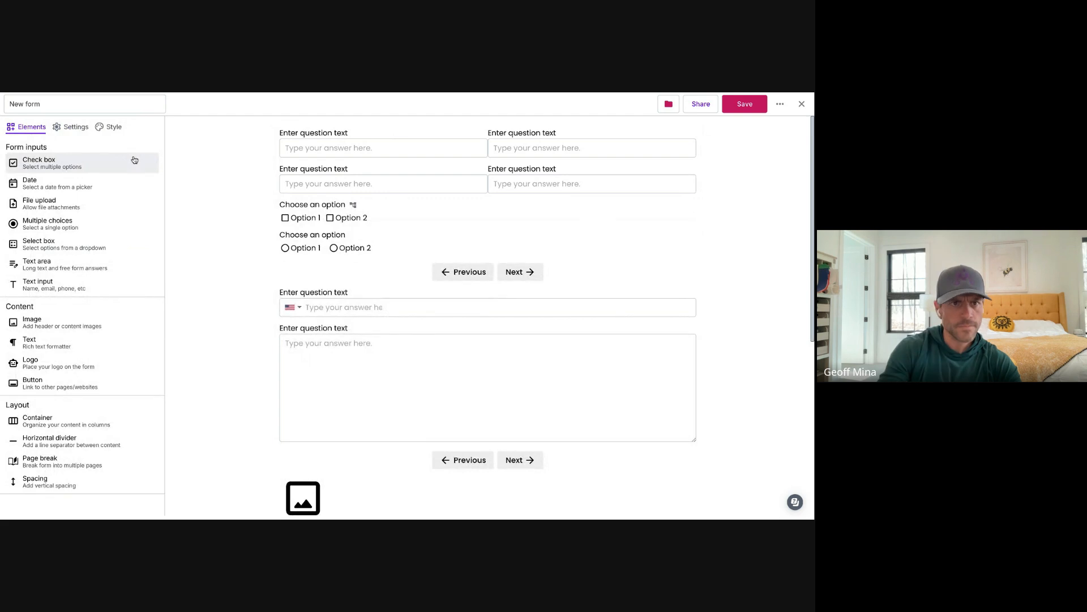
- Look through the pipeline stages offered for submissions in the form's settings, leaving the option unset
left_click(63, 129)
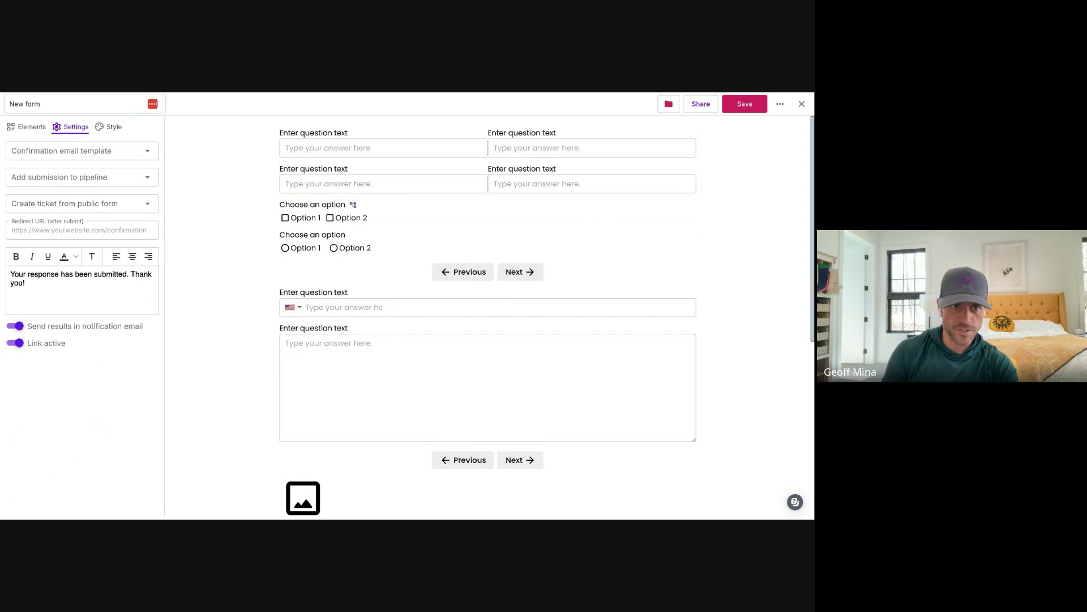
left_click(100, 177)
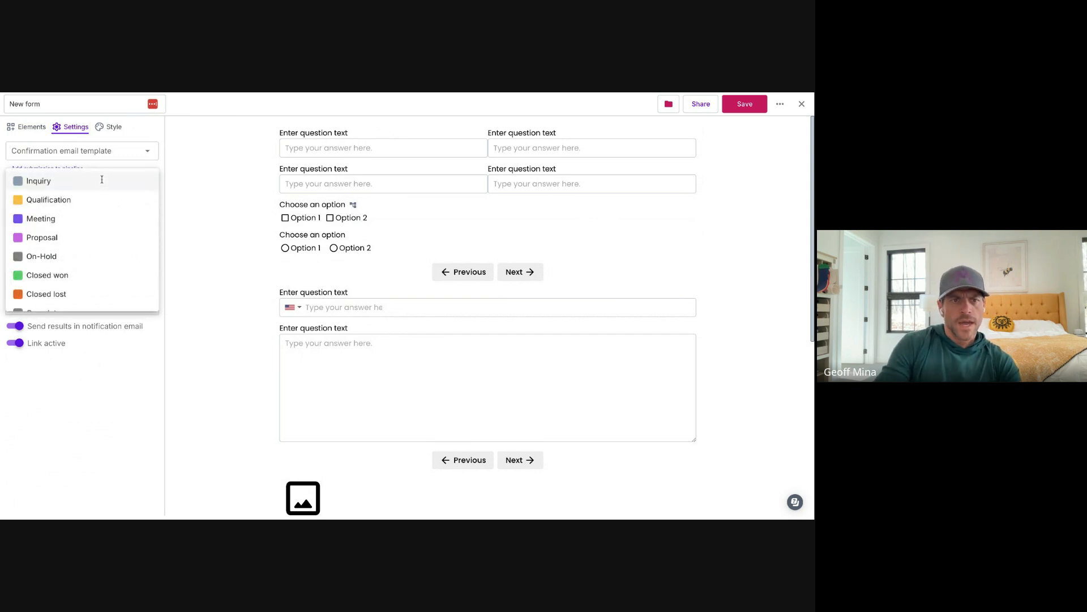
left_click(191, 179)
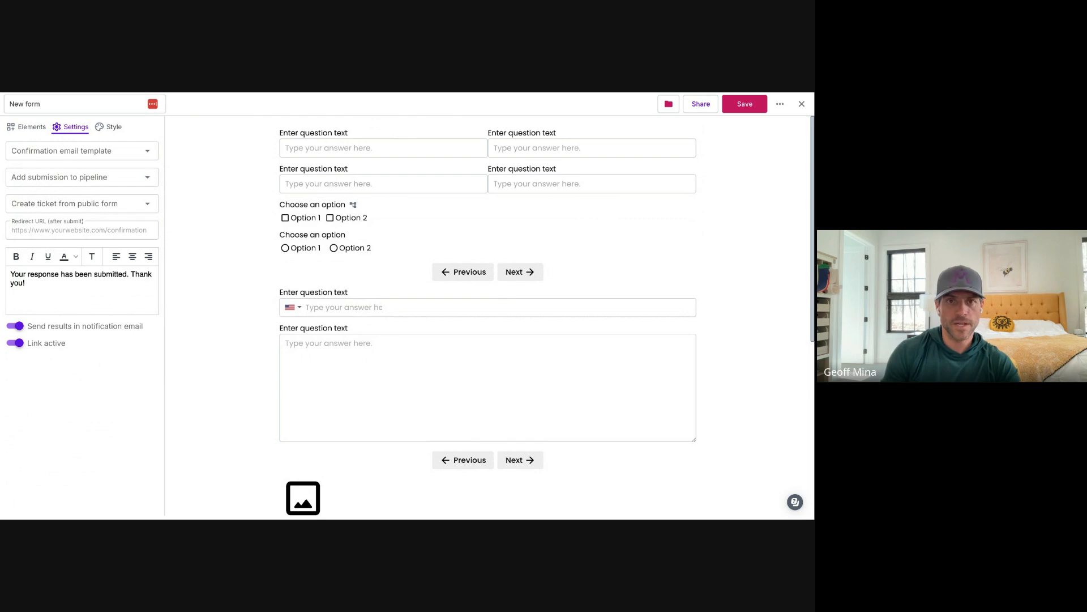
left_click(136, 174)
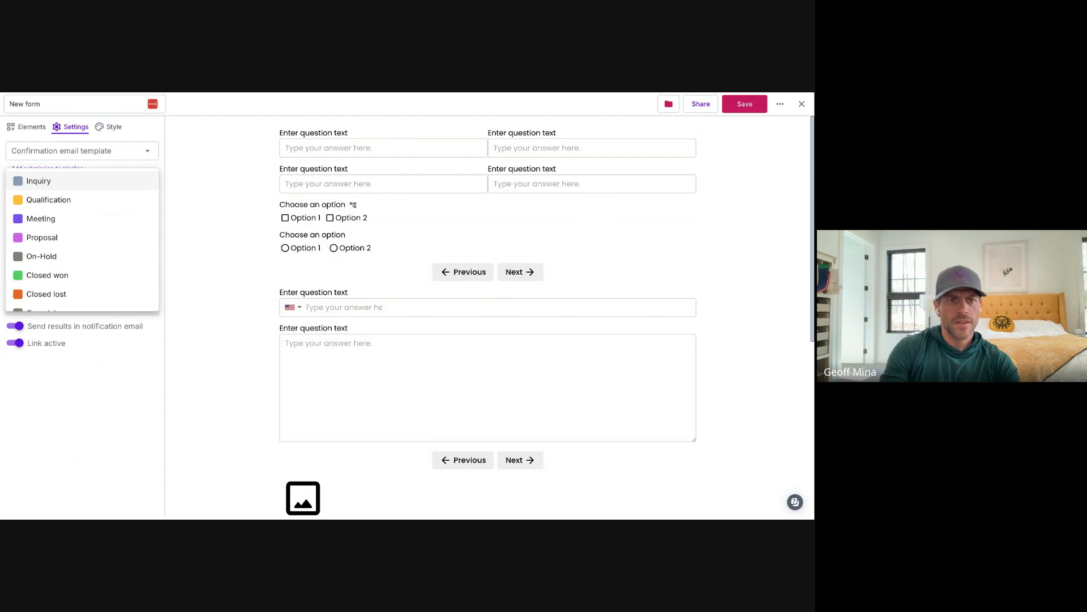
scroll(107, 274, "down", 1)
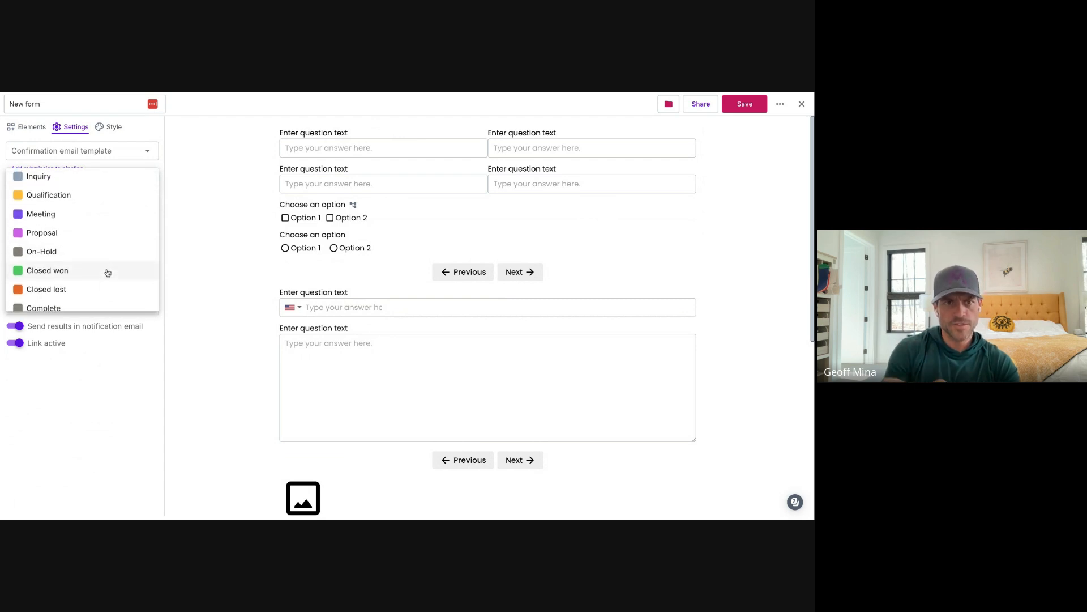
scroll(107, 273, "up", 1)
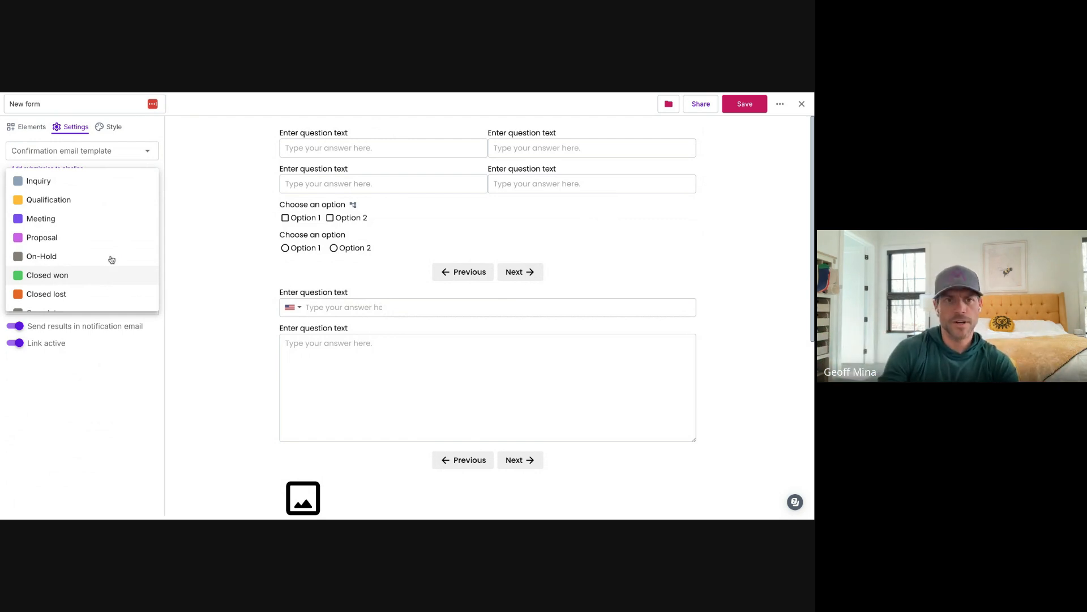
left_click(179, 198)
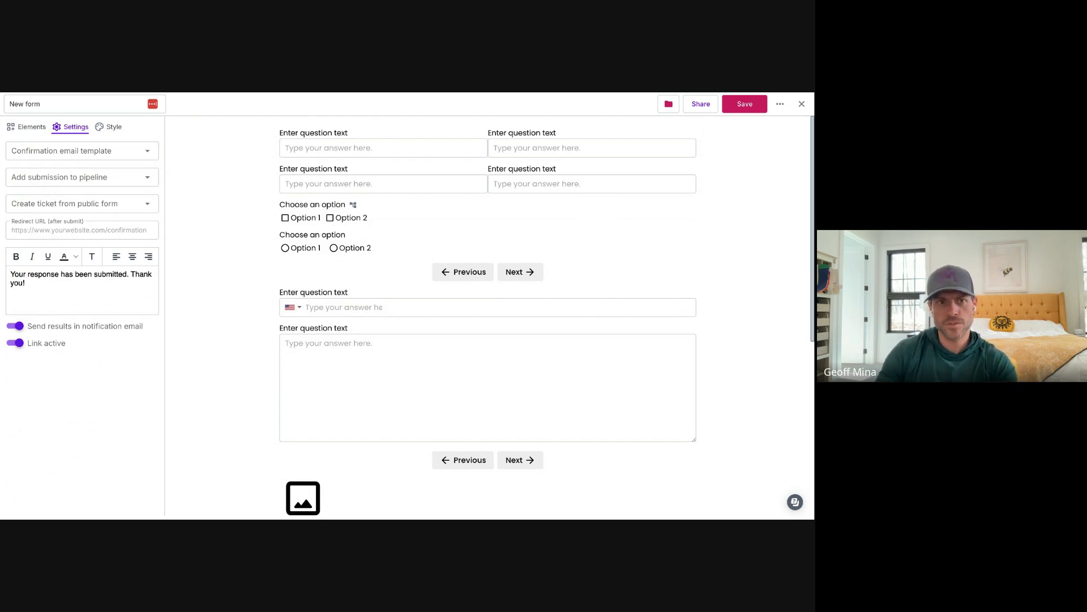
- Try New request as the ticket created from the public form, clear it and go to the redirect URL setting
left_click(142, 208)
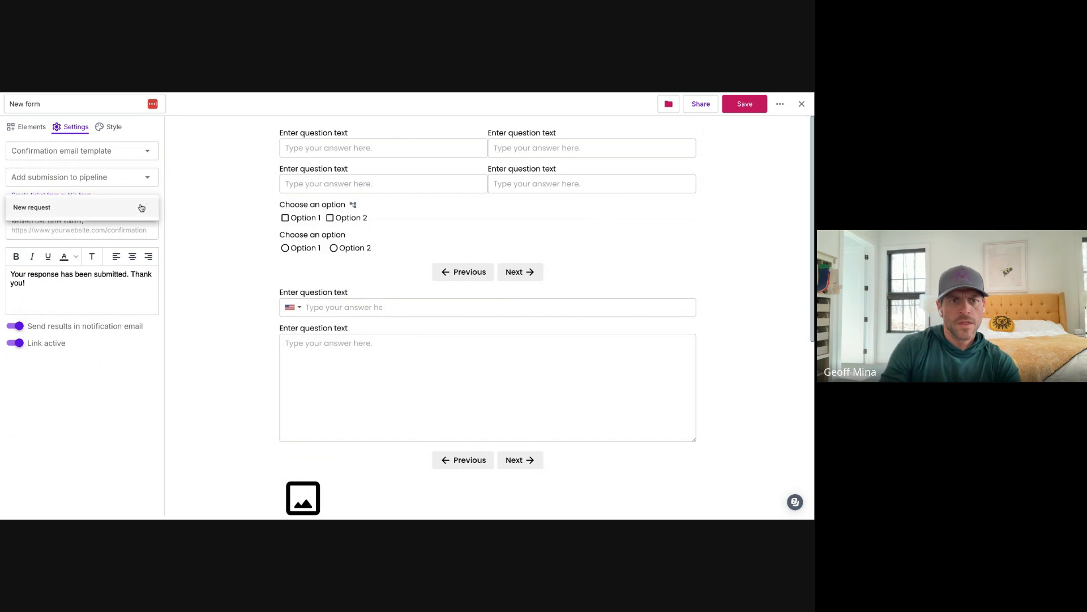
left_click(214, 192)
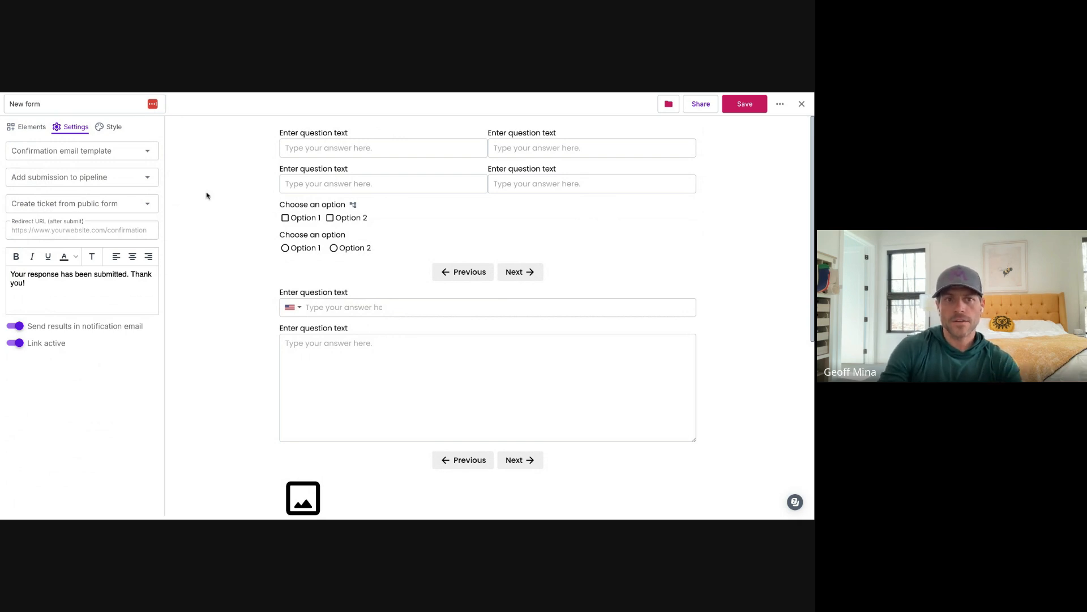
left_click(149, 205)
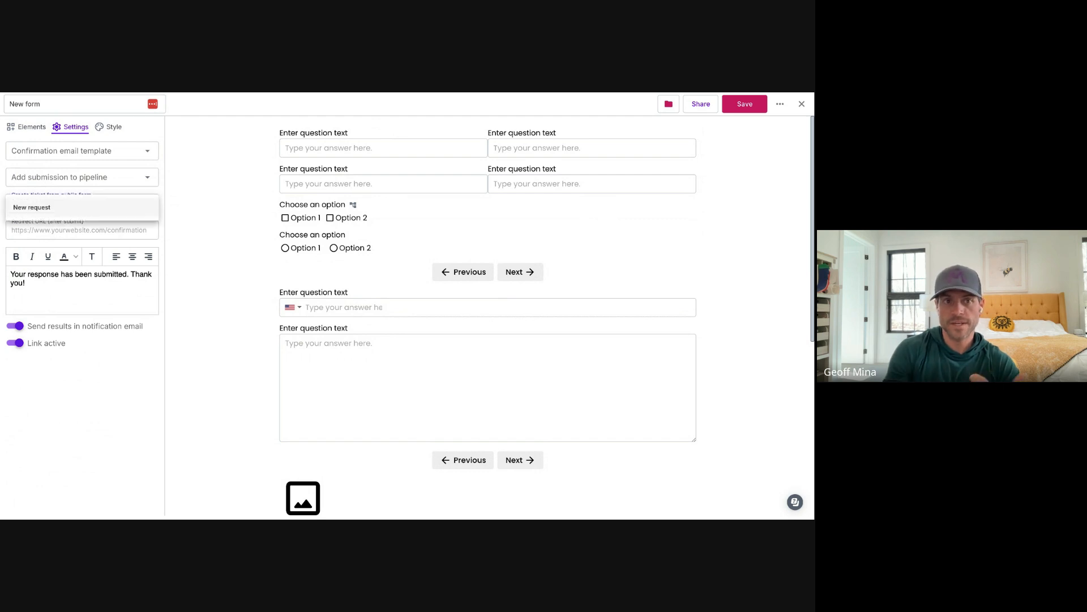
left_click(116, 214)
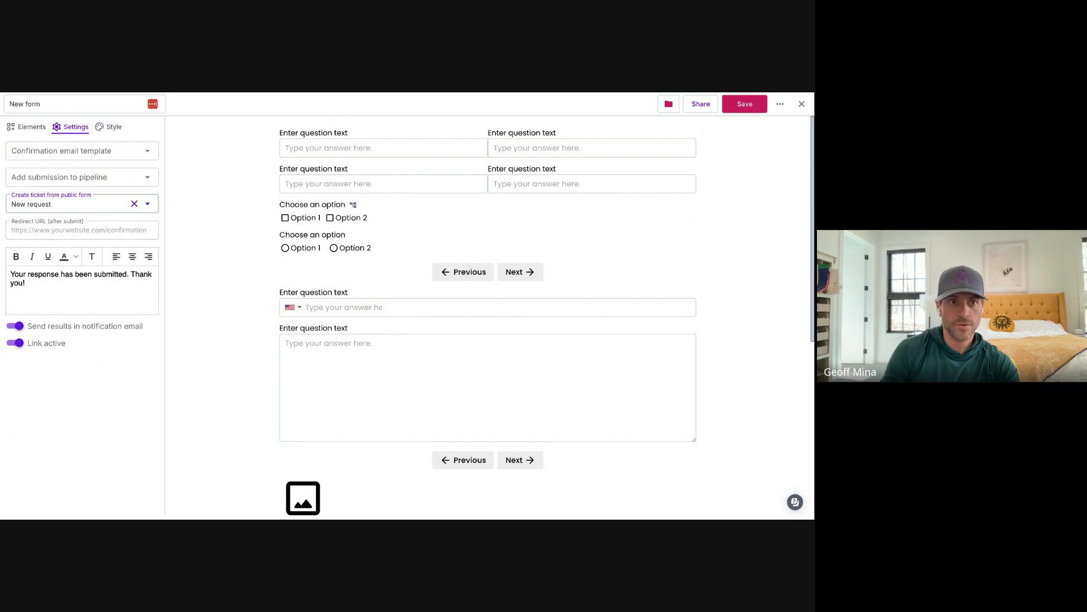
left_click(134, 204)
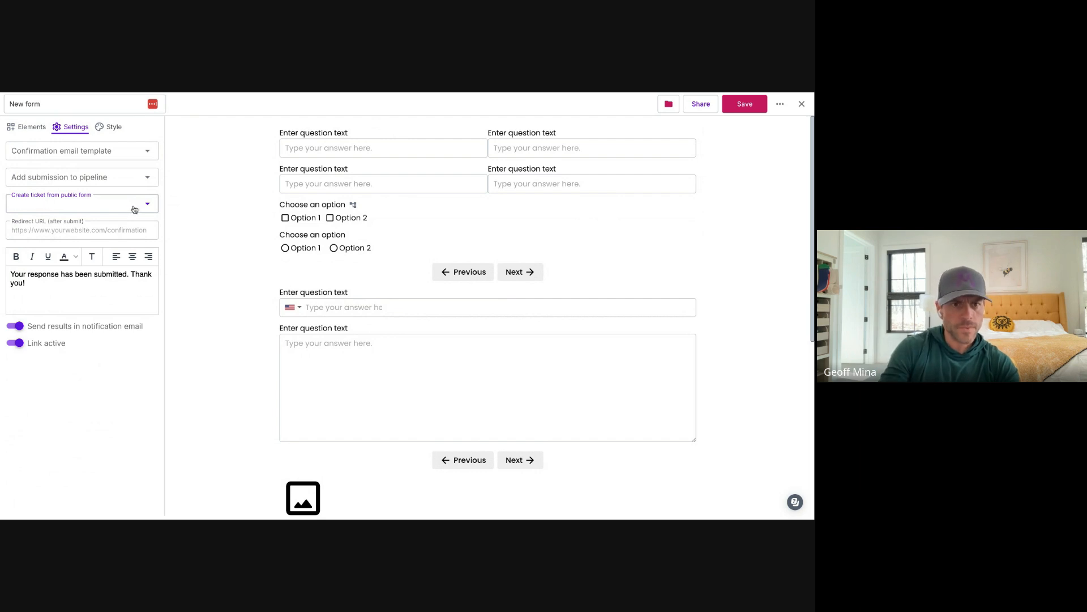
left_click(83, 226)
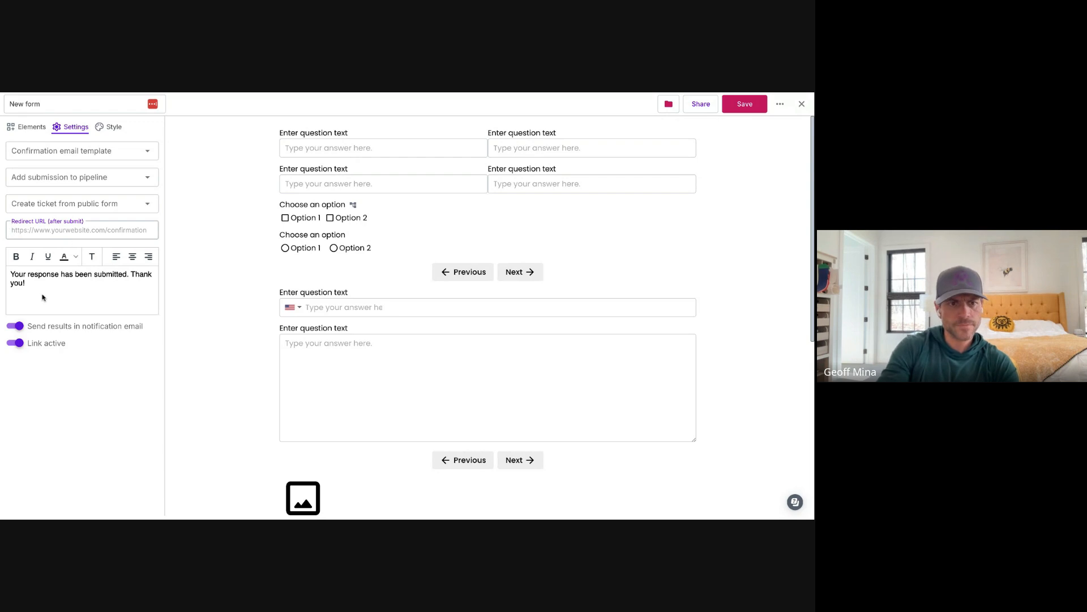
- Review the after-submission message, the notification email option and the link active option in the form's settings
left_click_drag(41, 292, 6, 275)
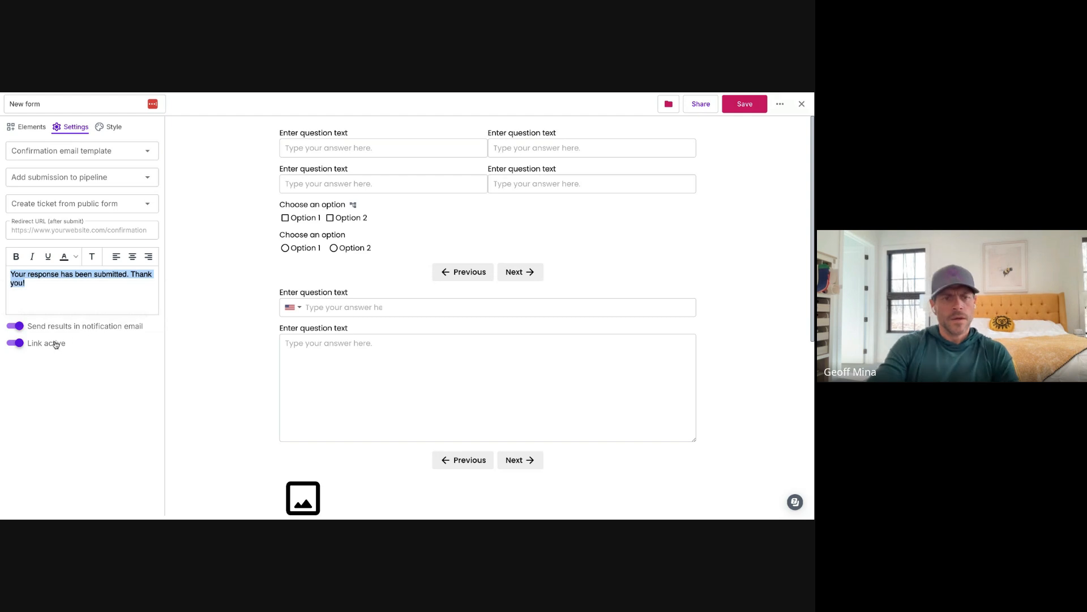
mouse_move(52, 348)
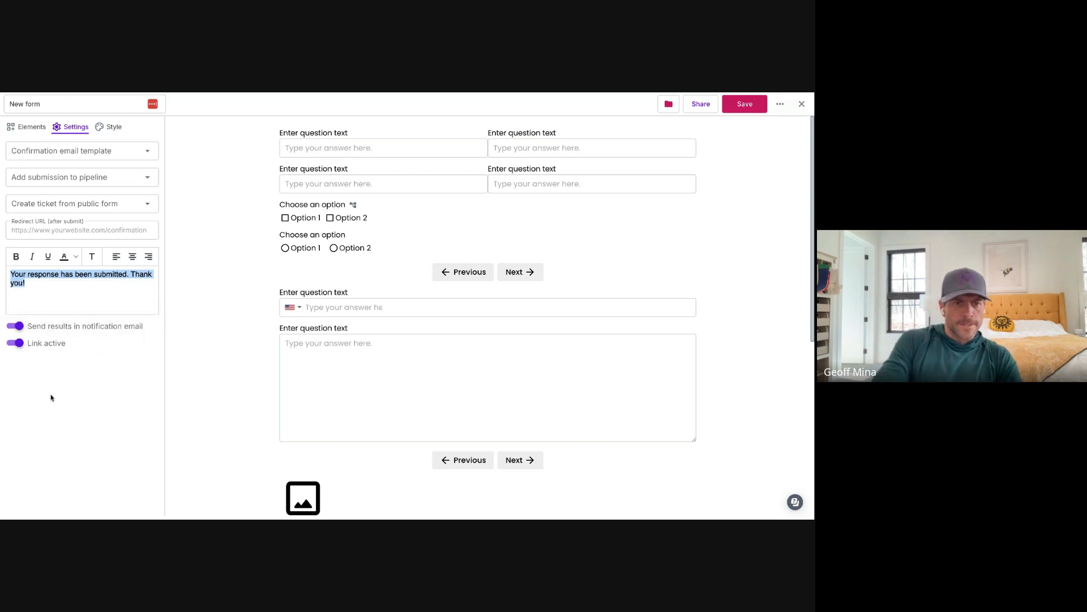
mouse_move(45, 328)
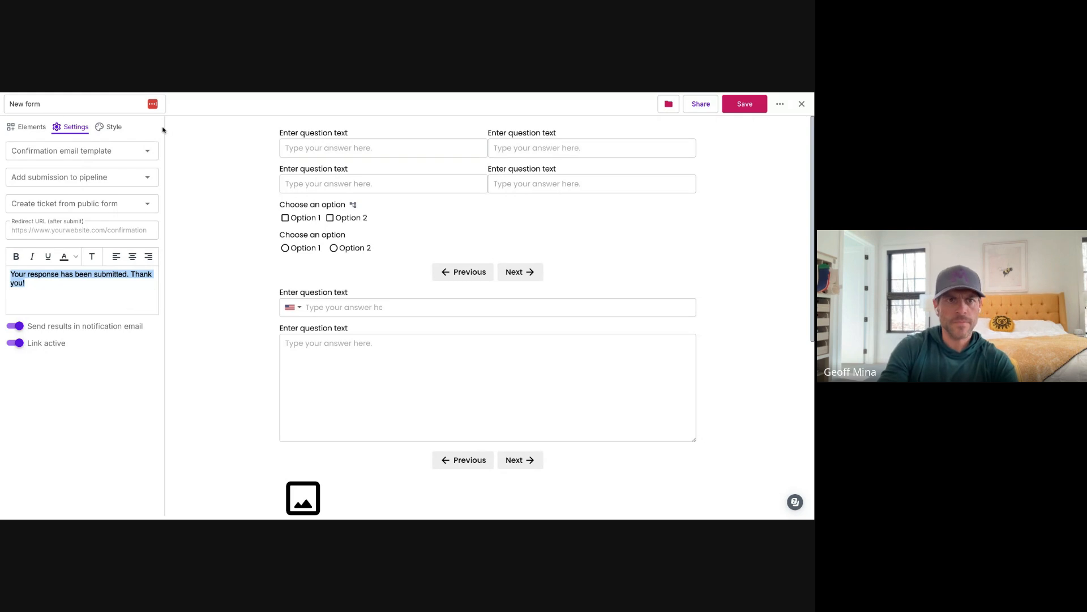
- Try the underlined and solo input styles in the form's styling, and return the input style to outlined
left_click(113, 128)
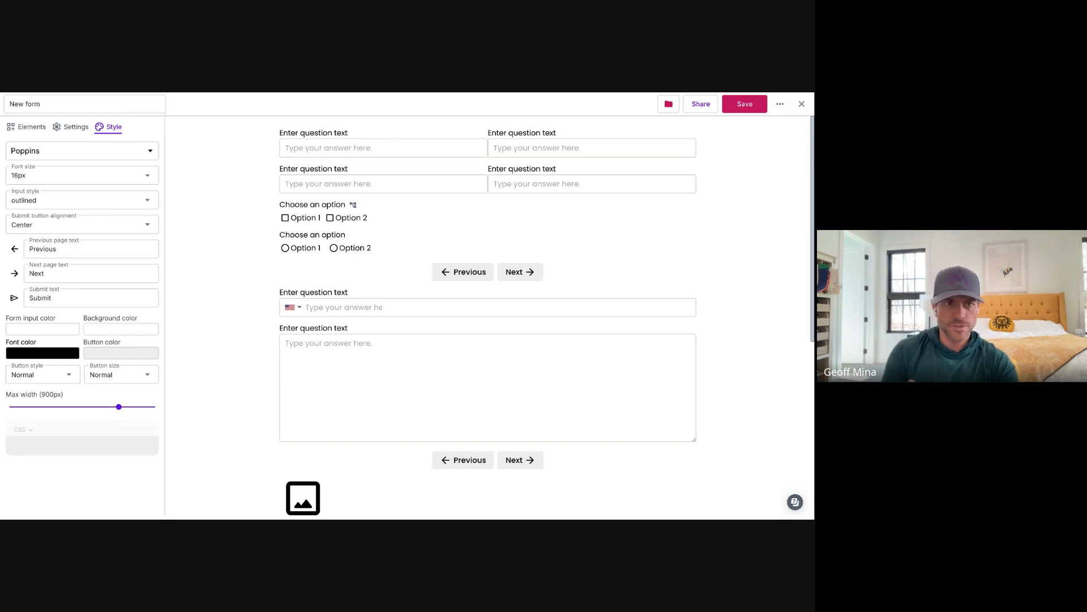
left_click(124, 201)
left_click(114, 221)
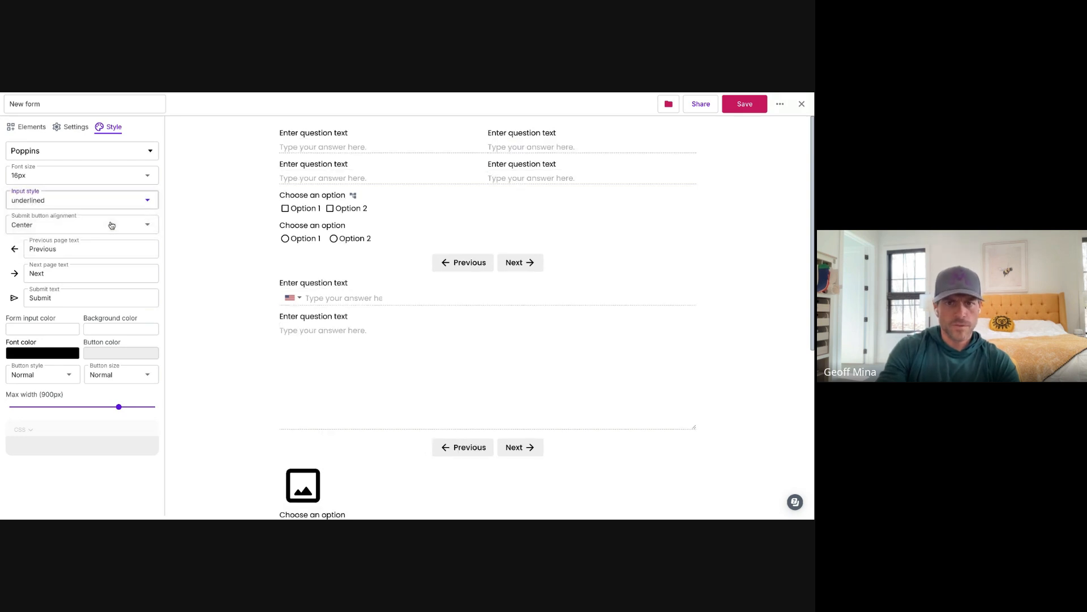
left_click(95, 199)
left_click(82, 238)
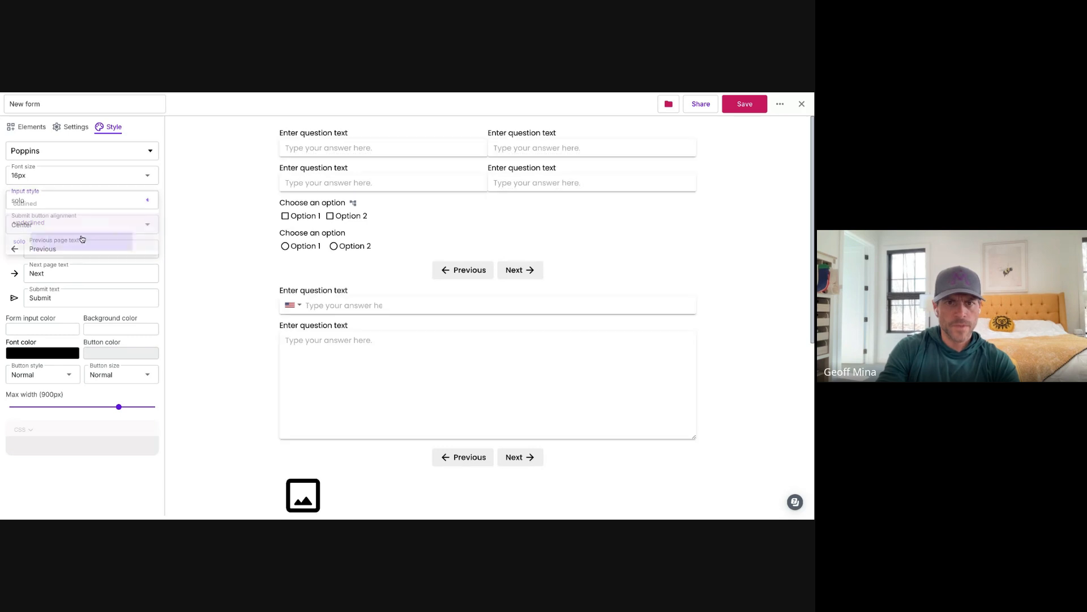
left_click(78, 200)
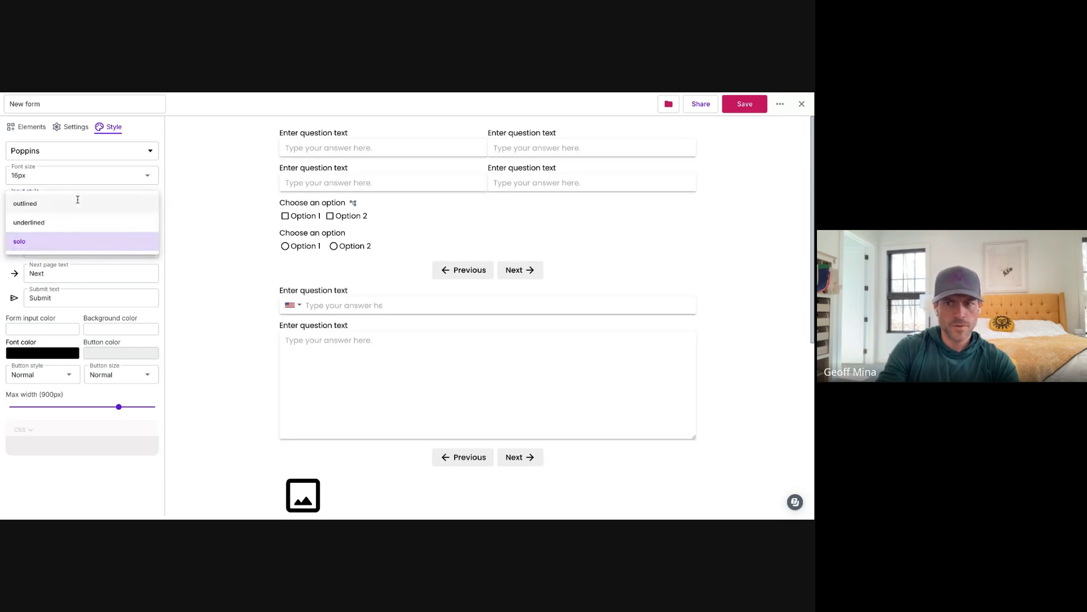
left_click(69, 203)
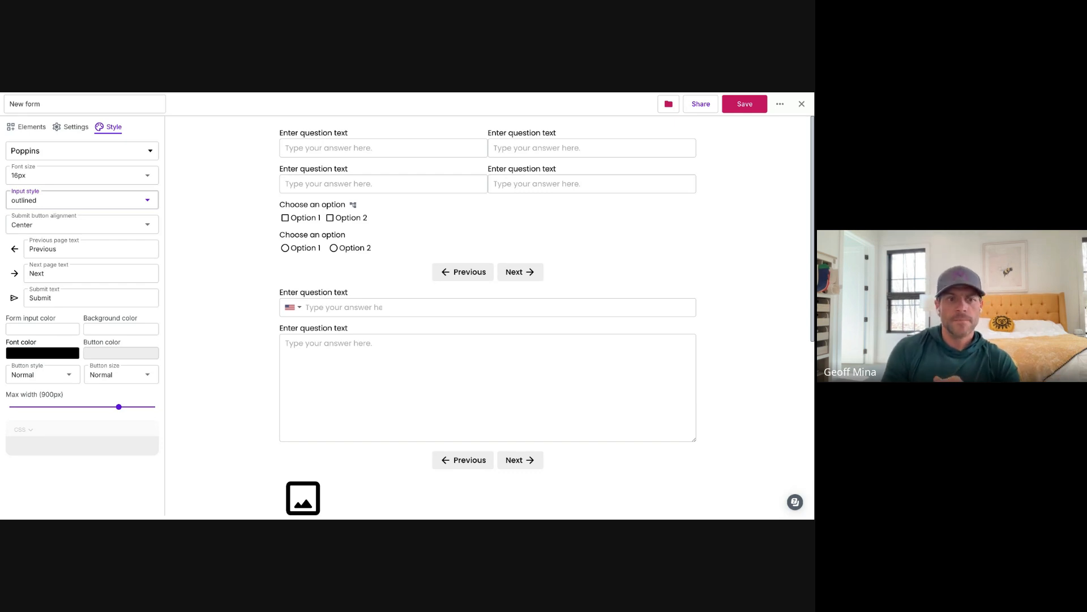
left_click(71, 443)
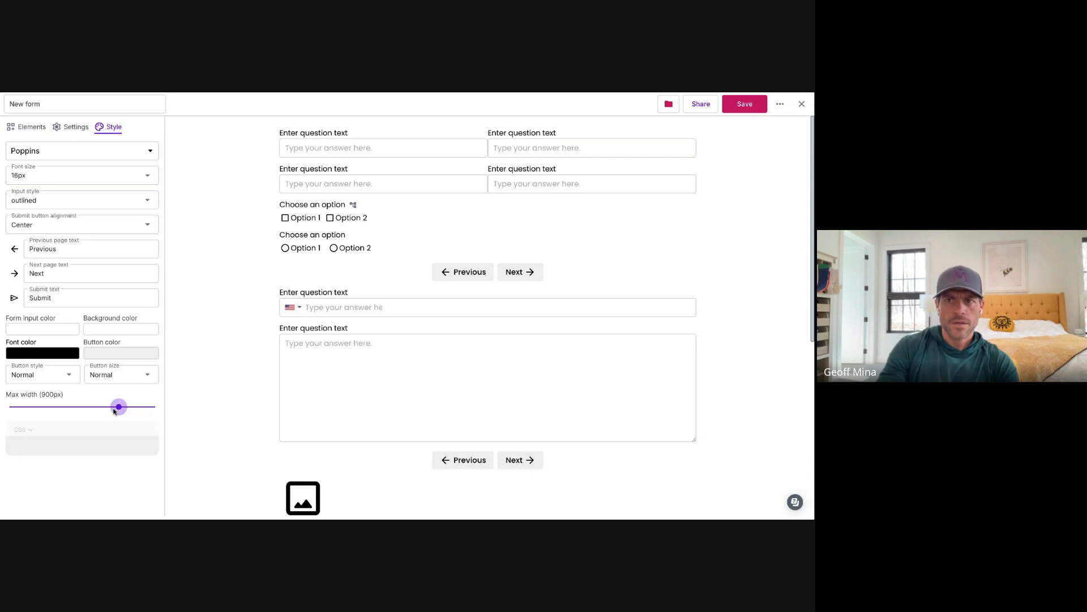
- Save the form and view its sharing methods, the direct link and the website embed code
left_click(745, 104)
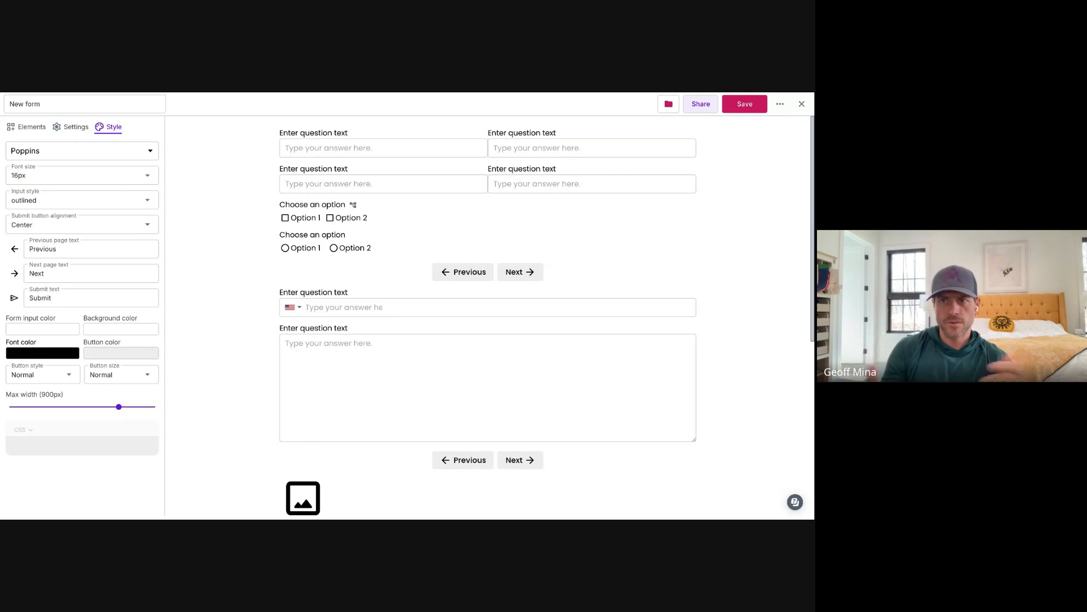
left_click(701, 104)
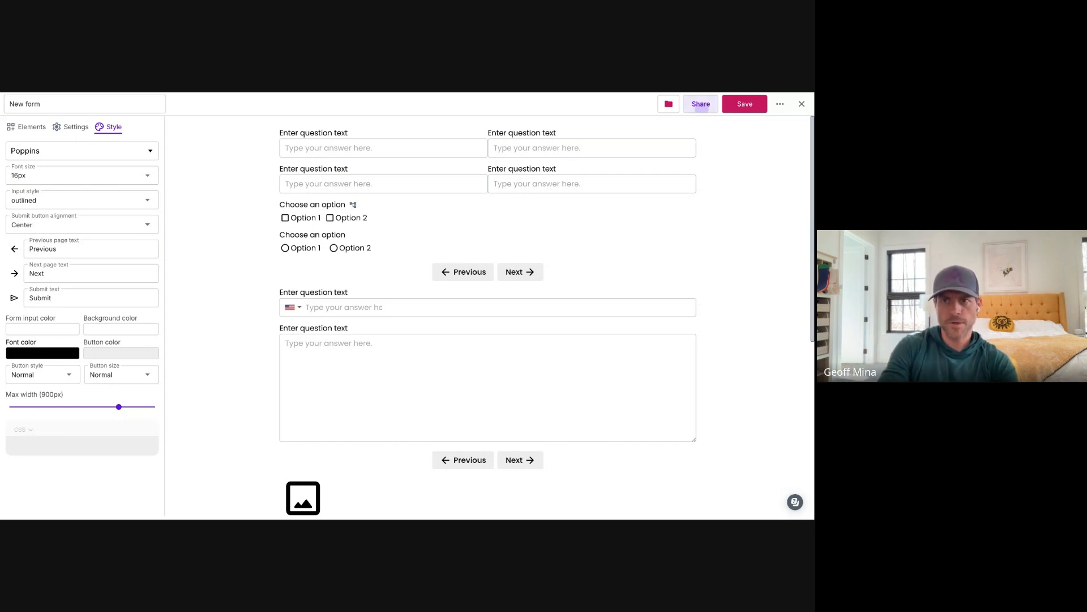
left_click(442, 360)
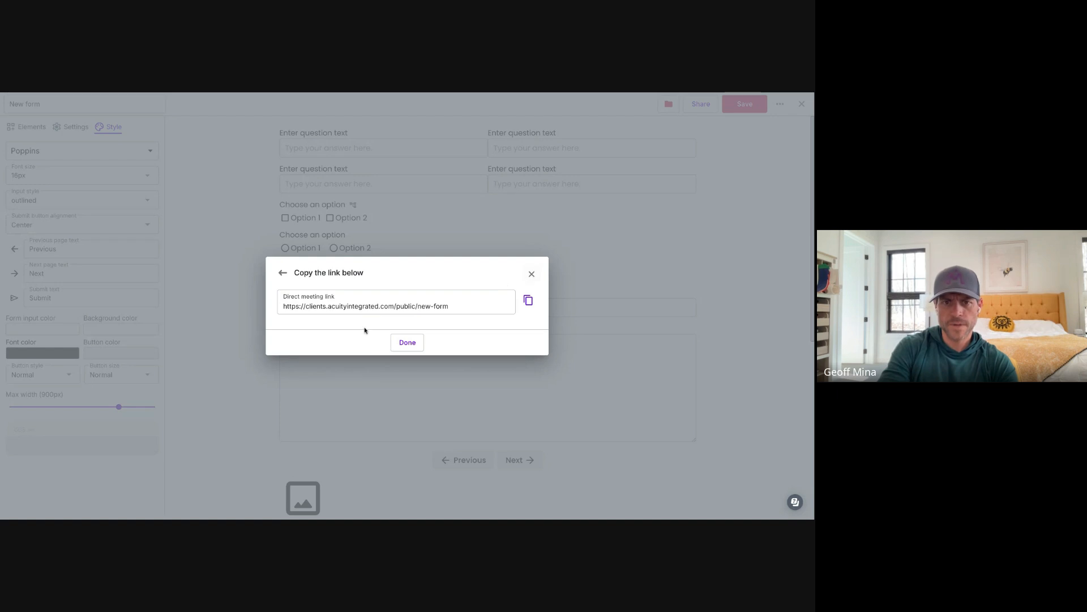
left_click(283, 273)
left_click(385, 280)
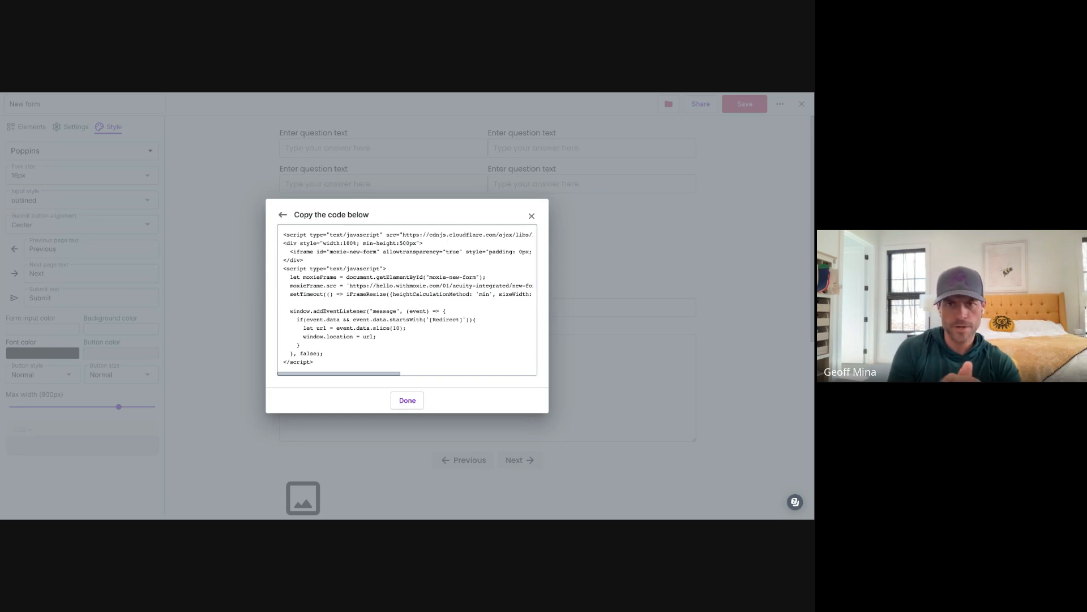
scroll(458, 234, "right", 5)
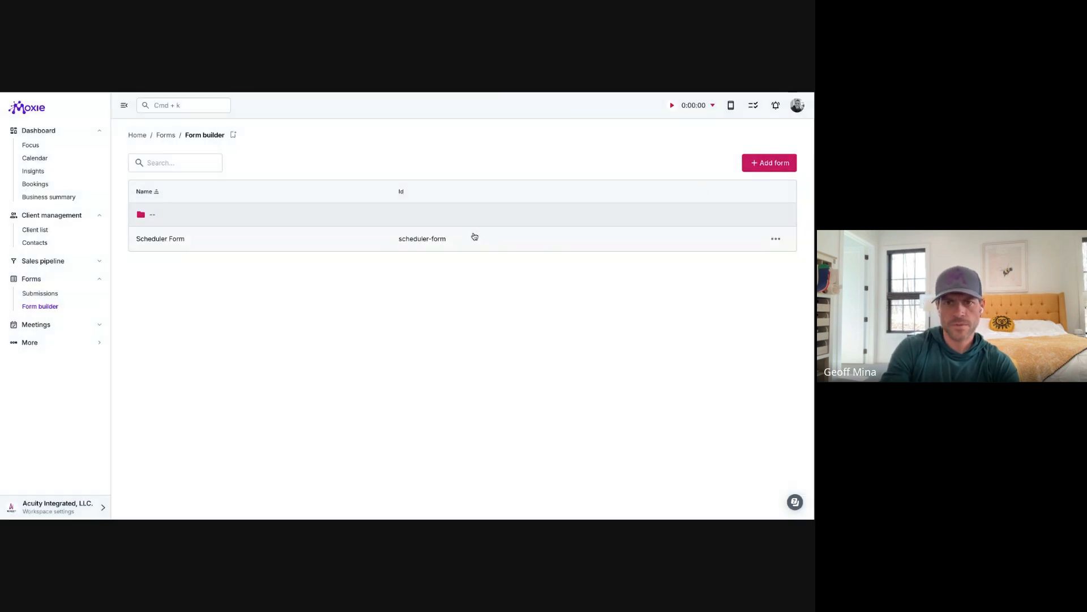
- Reopen New form from the form builder list and view its website embed code
left_click(38, 293)
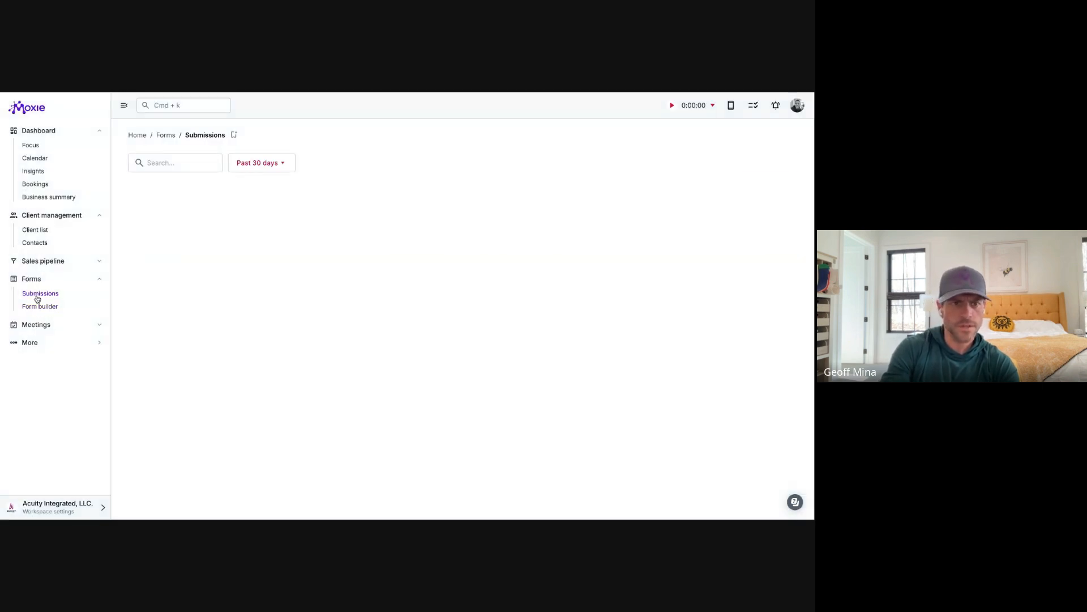
left_click(40, 306)
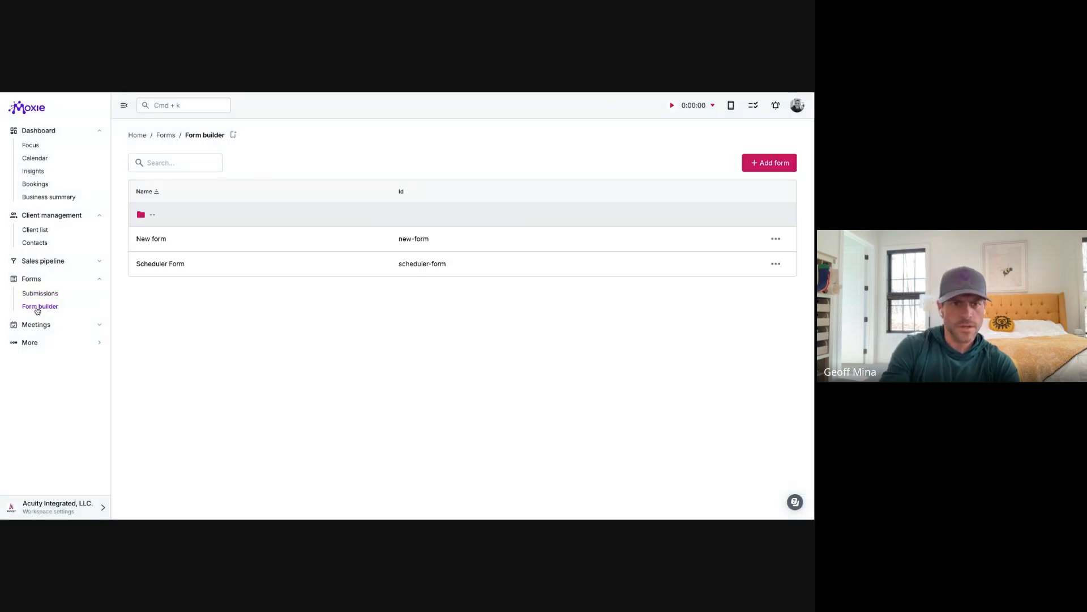
left_click(309, 248)
left_click(705, 106)
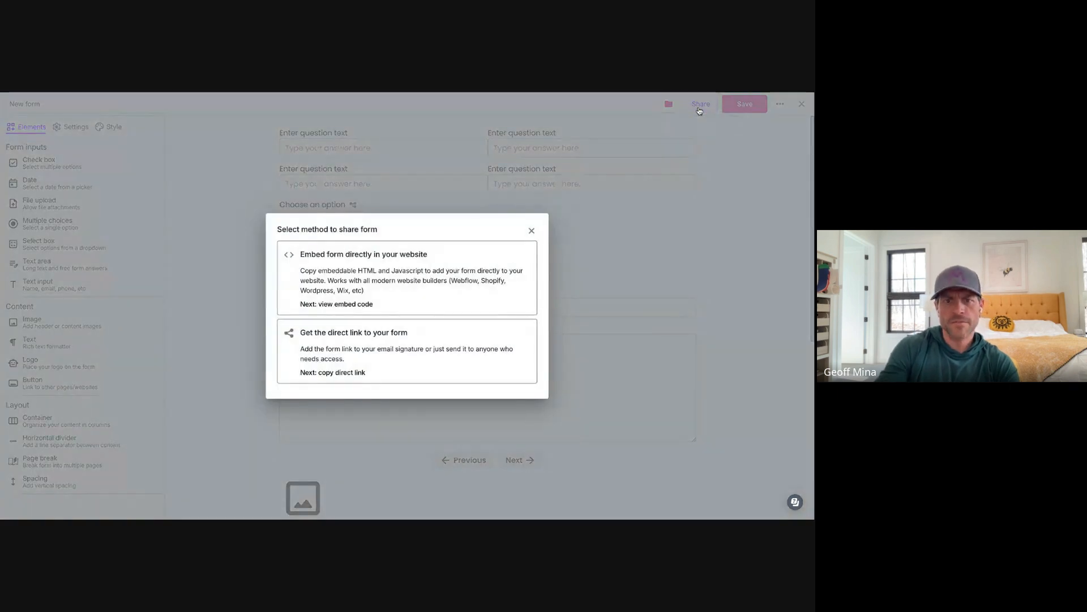
left_click(435, 299)
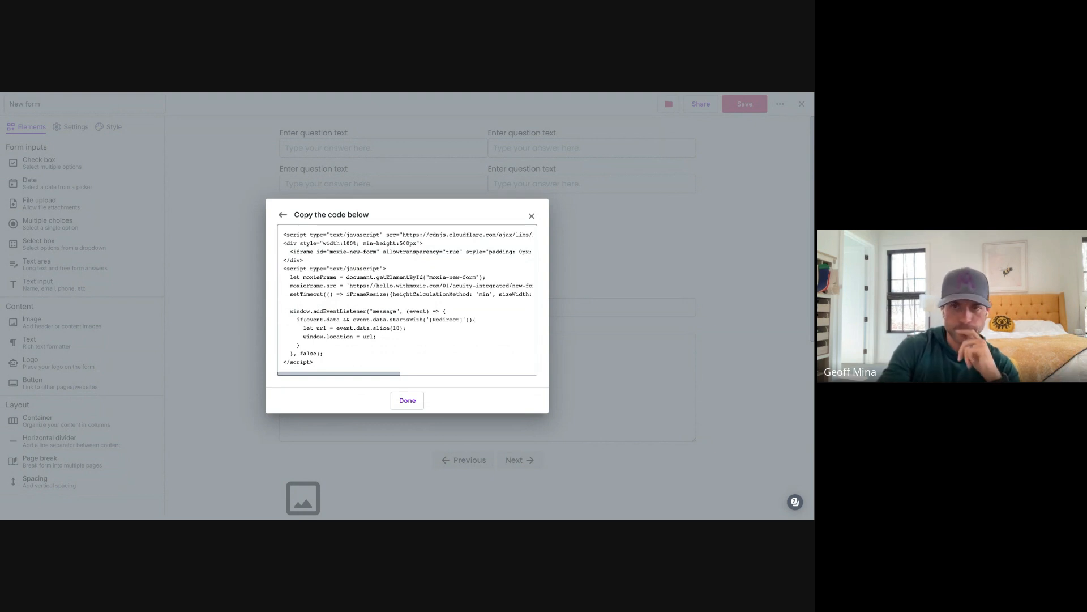
- Leave the embed code, save New form and close it to return to the form list
left_click(531, 216)
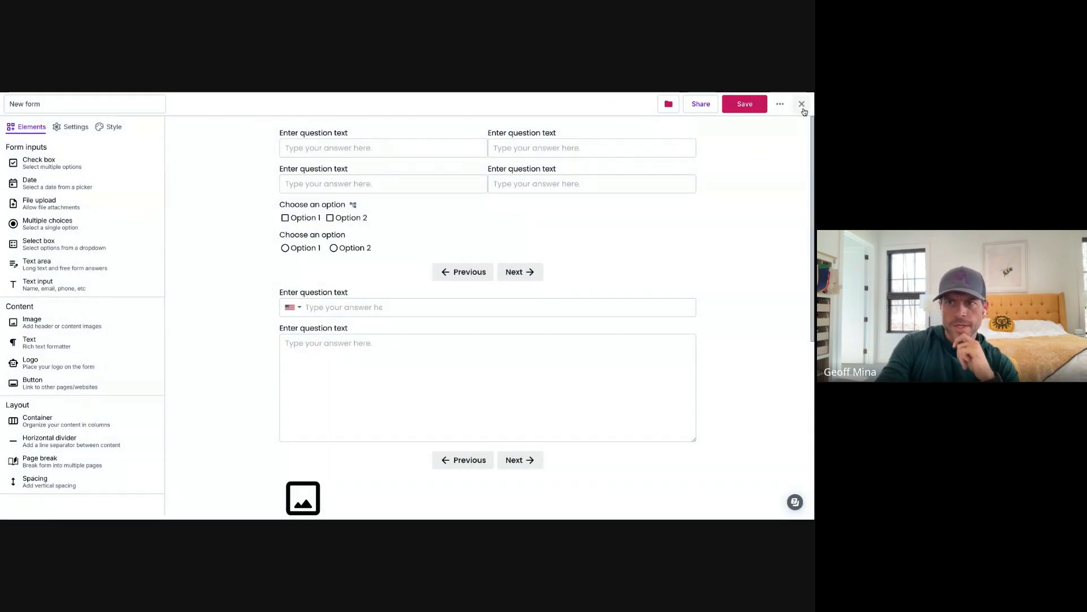
left_click(763, 105)
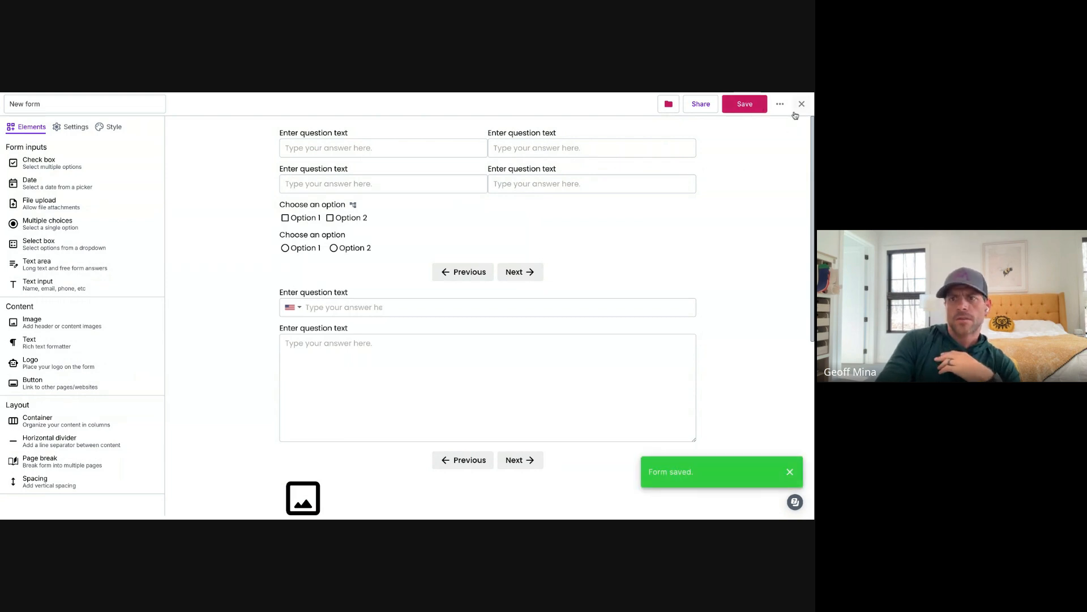
left_click(801, 105)
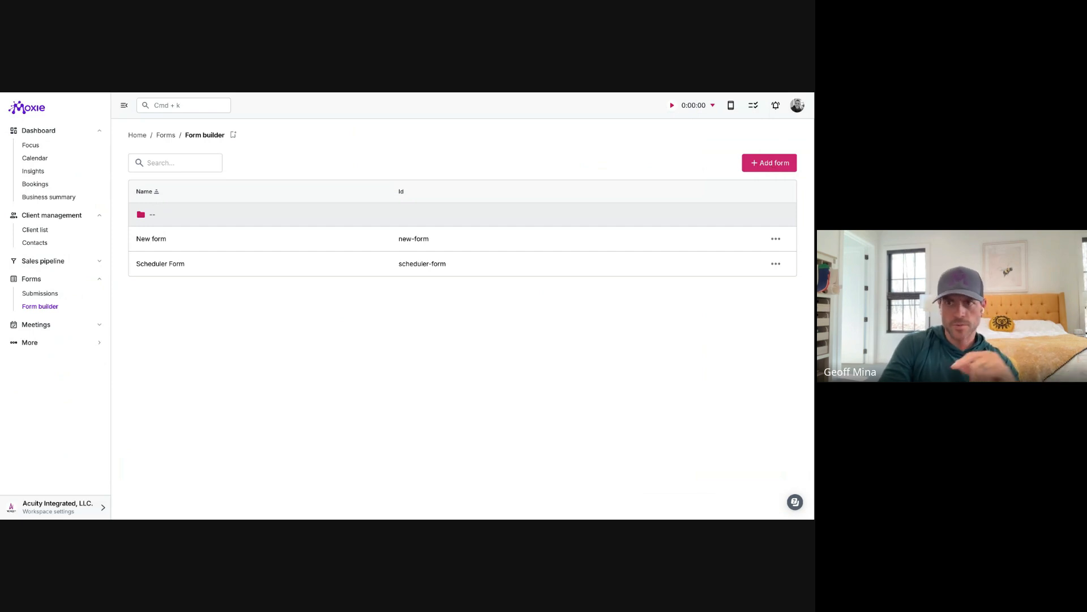
- Browse the form template library's categories, from Coaches and consultants through Graphic designers to Virtual assistants
left_click(769, 162)
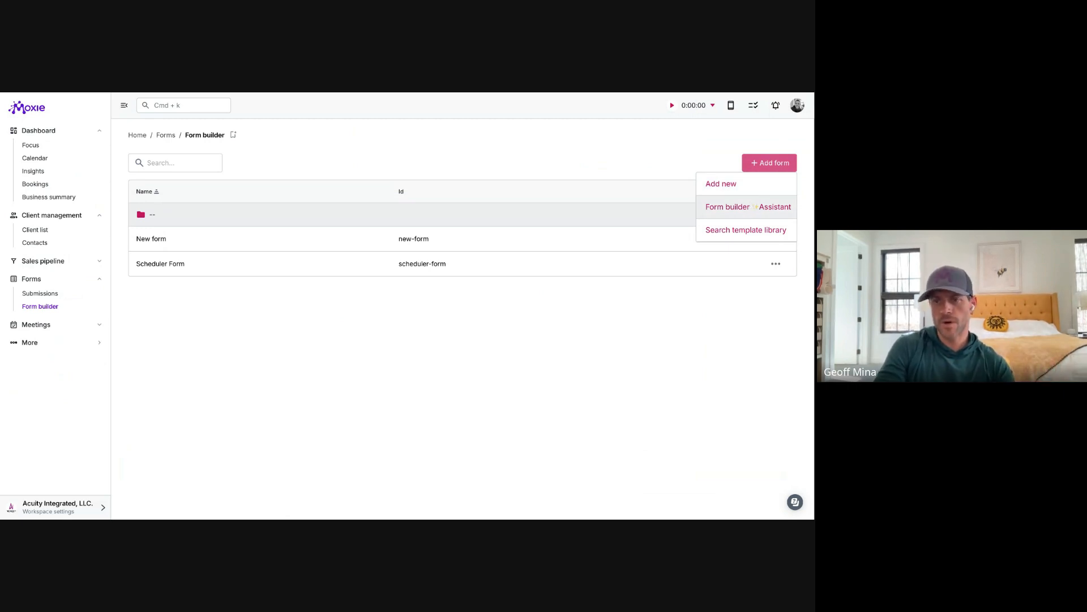
left_click(738, 231)
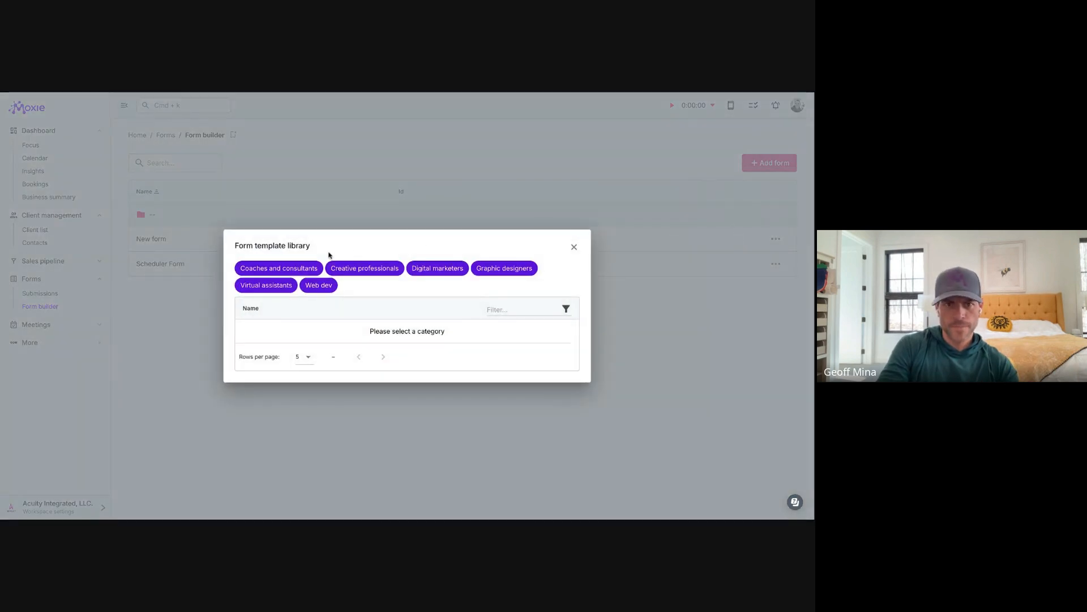
left_click(300, 267)
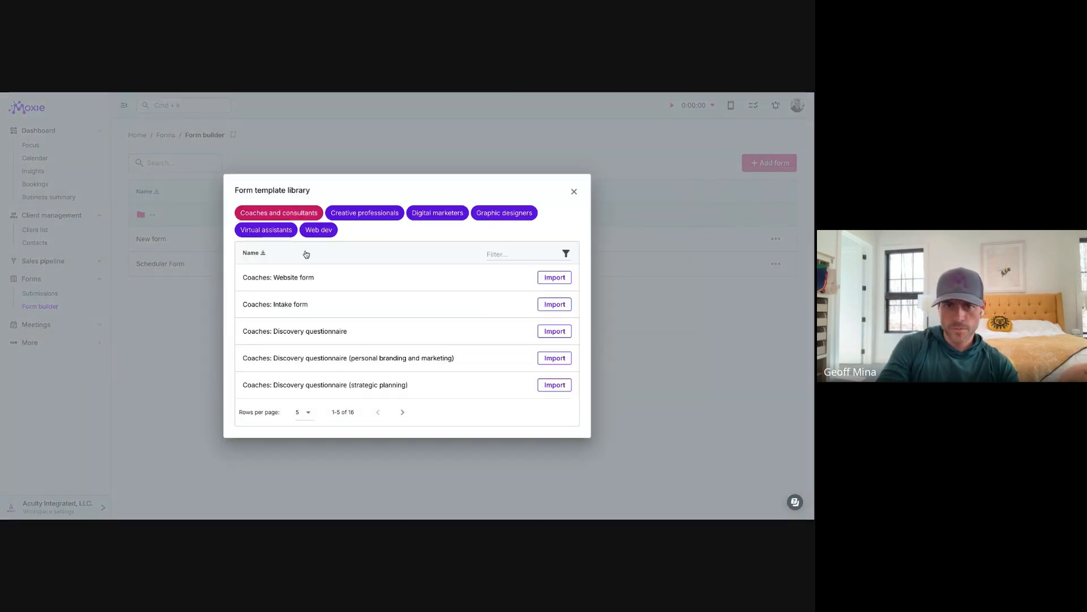
left_click(354, 226)
left_click(417, 227)
left_click(503, 216)
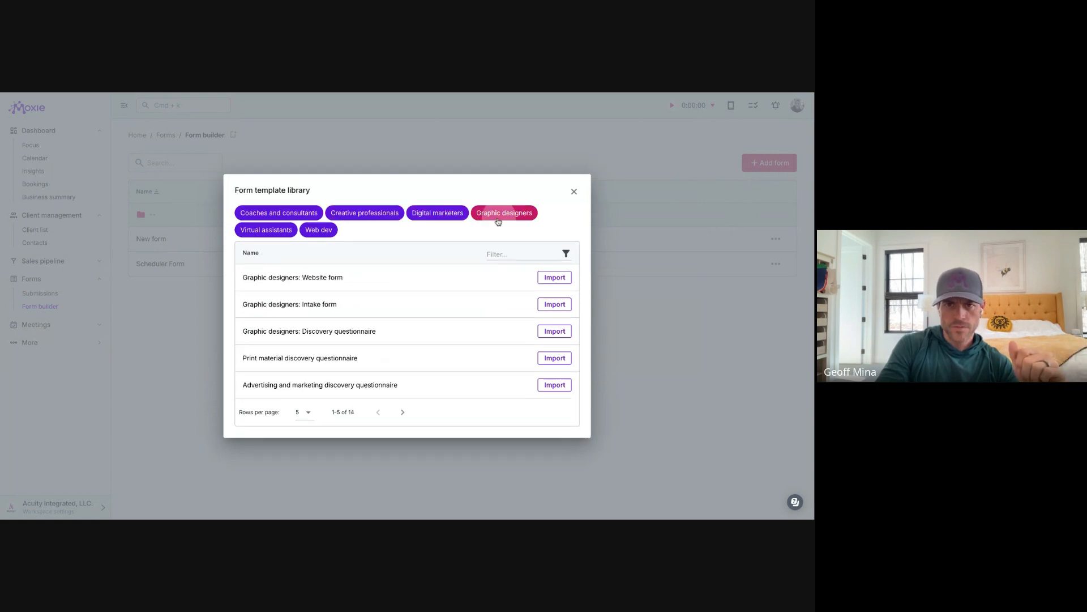
left_click(328, 235)
left_click(267, 229)
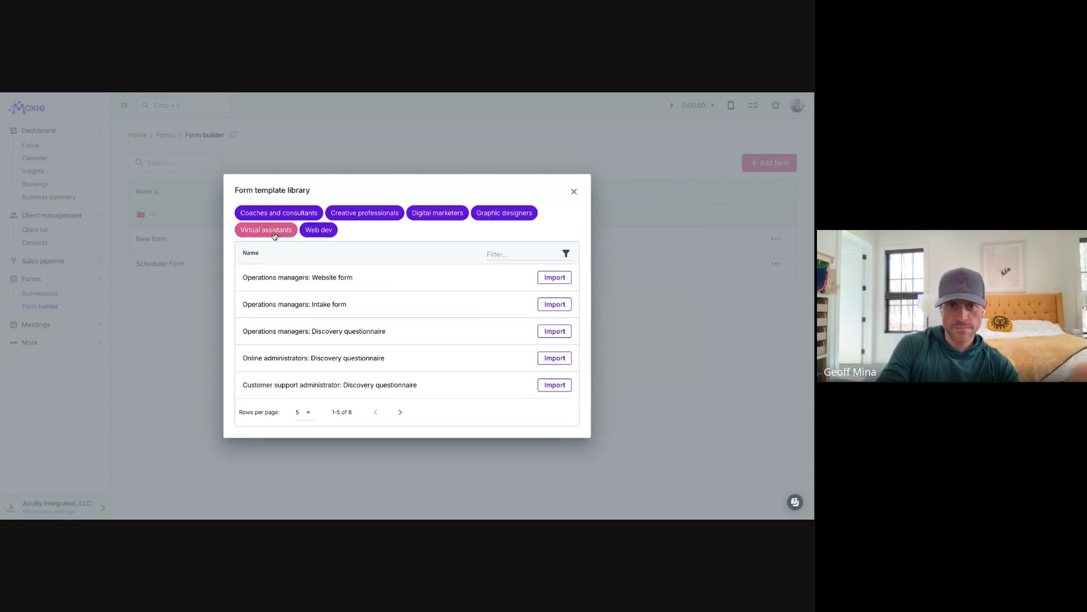
- Import the Website designers: Discovery questionnaire template from the Web dev category and look through its questions
left_click(319, 229)
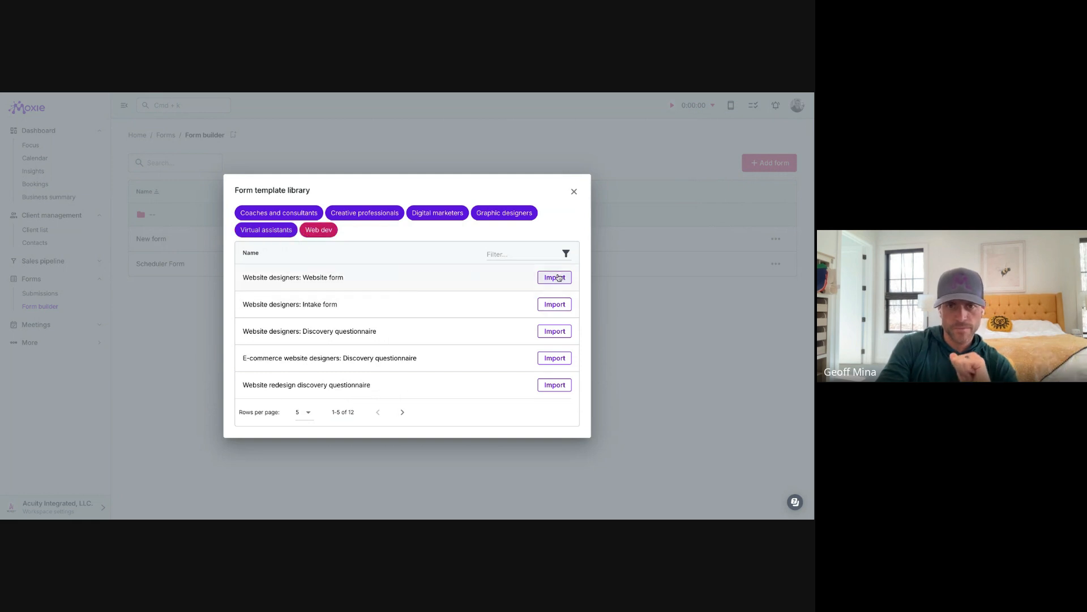
left_click(553, 333)
scroll(459, 319, "down", 5)
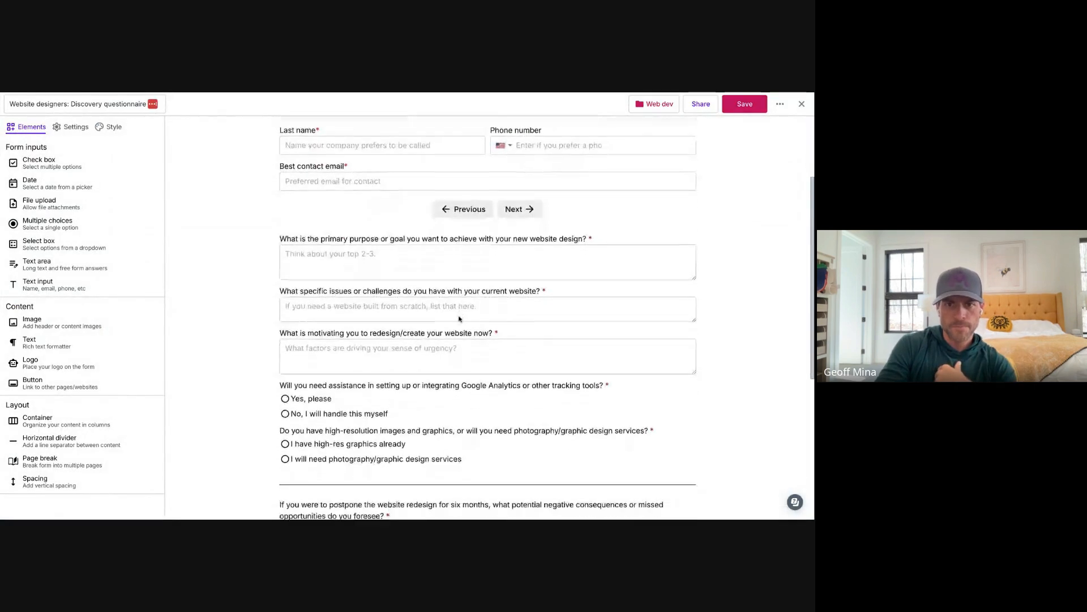
scroll(460, 319, "up", 6)
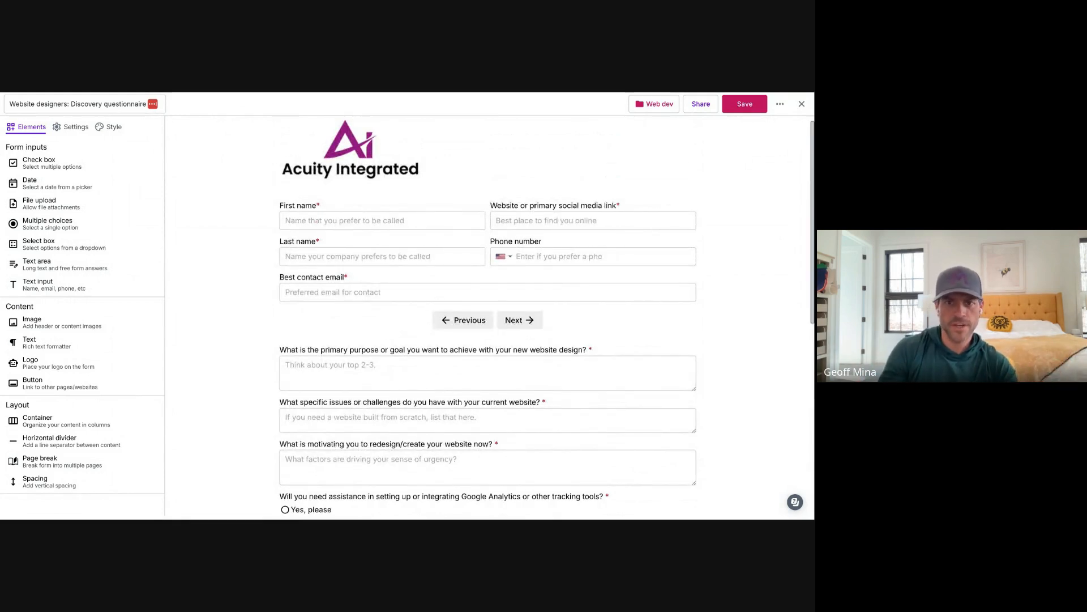
scroll(391, 392, "up", 1)
scroll(391, 392, "down", 7)
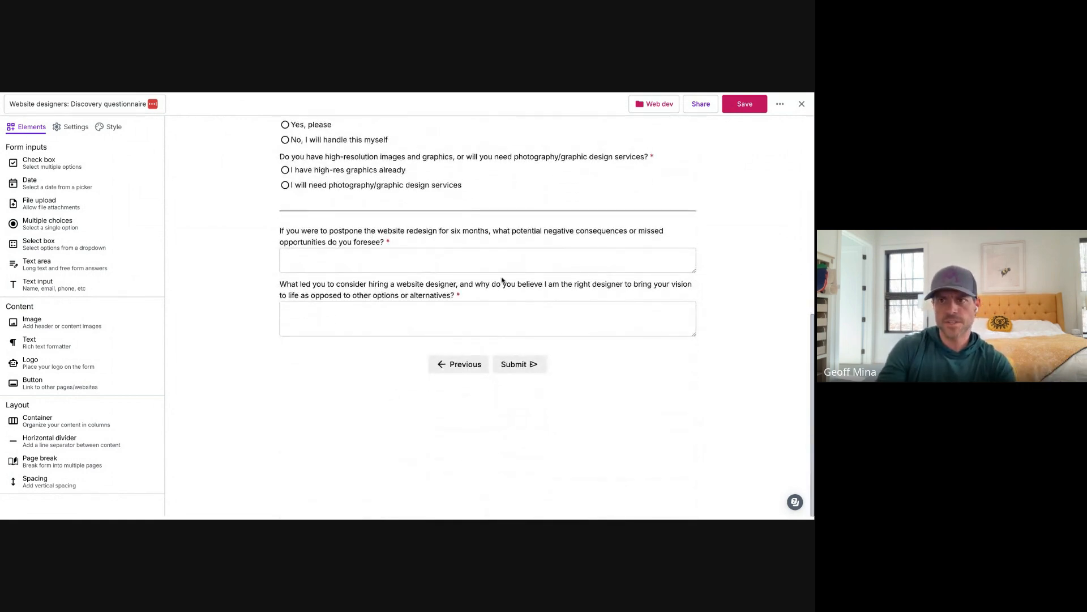
- Delete the imported Website designers: Discovery questionnaire form template
left_click(781, 104)
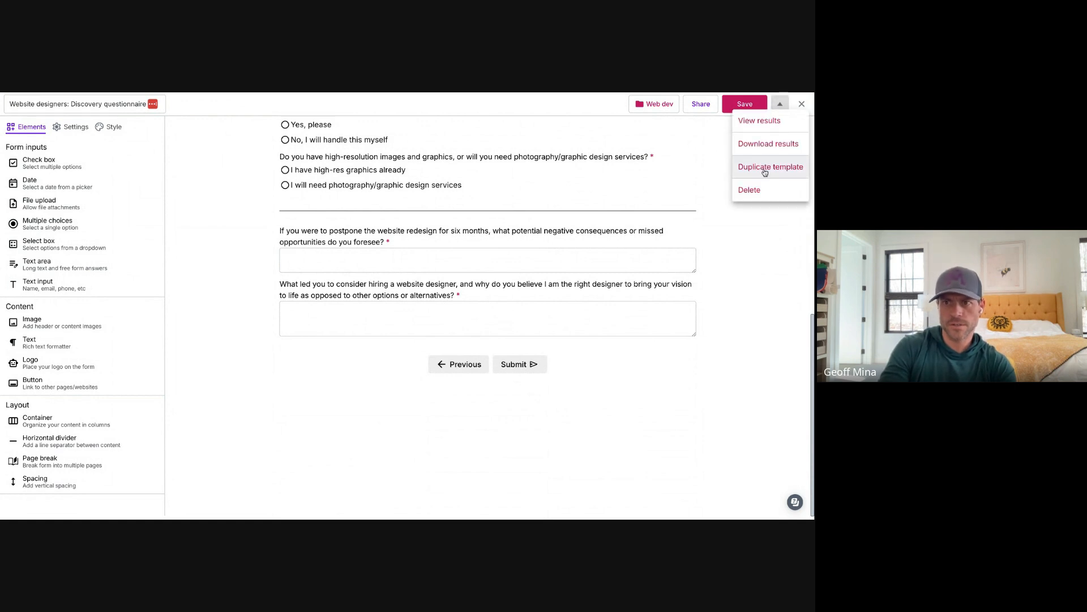
left_click(749, 193)
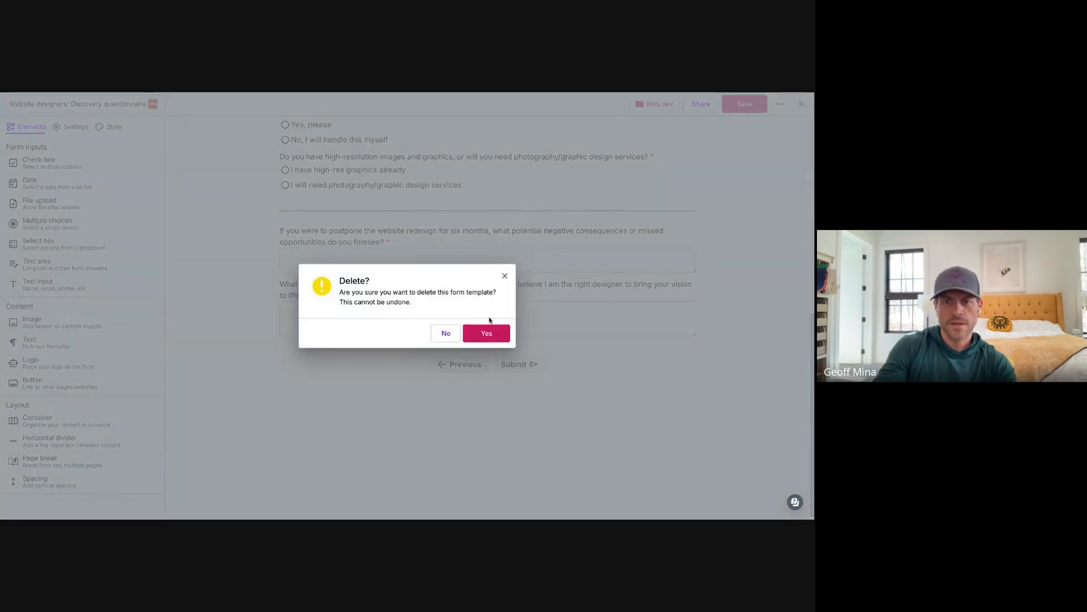
left_click(490, 334)
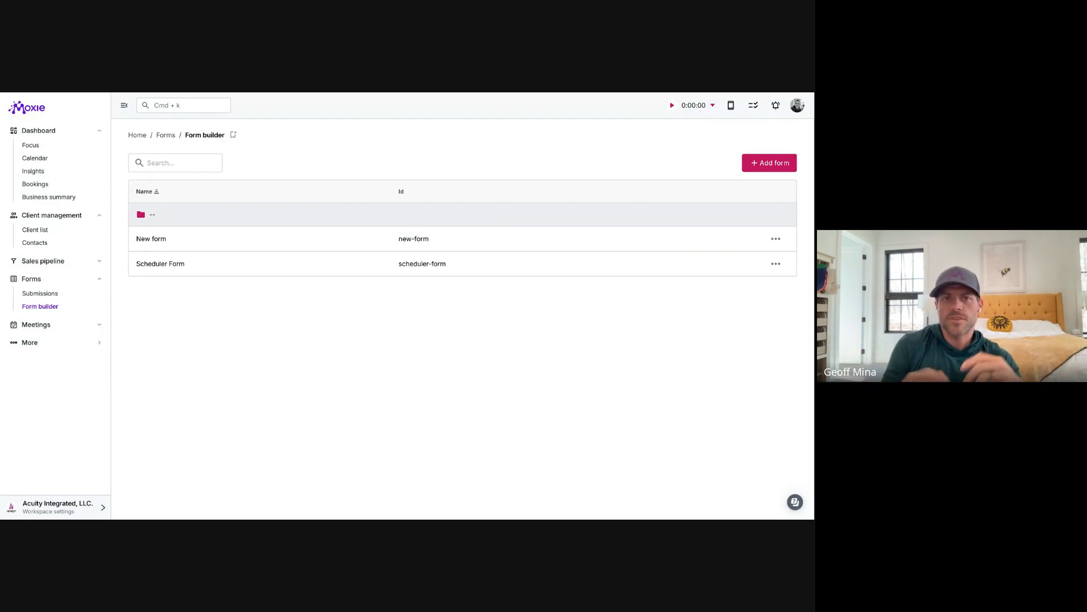
- Reopen the form template library and show the templates for Coaches and consultants
left_click(762, 162)
left_click(750, 230)
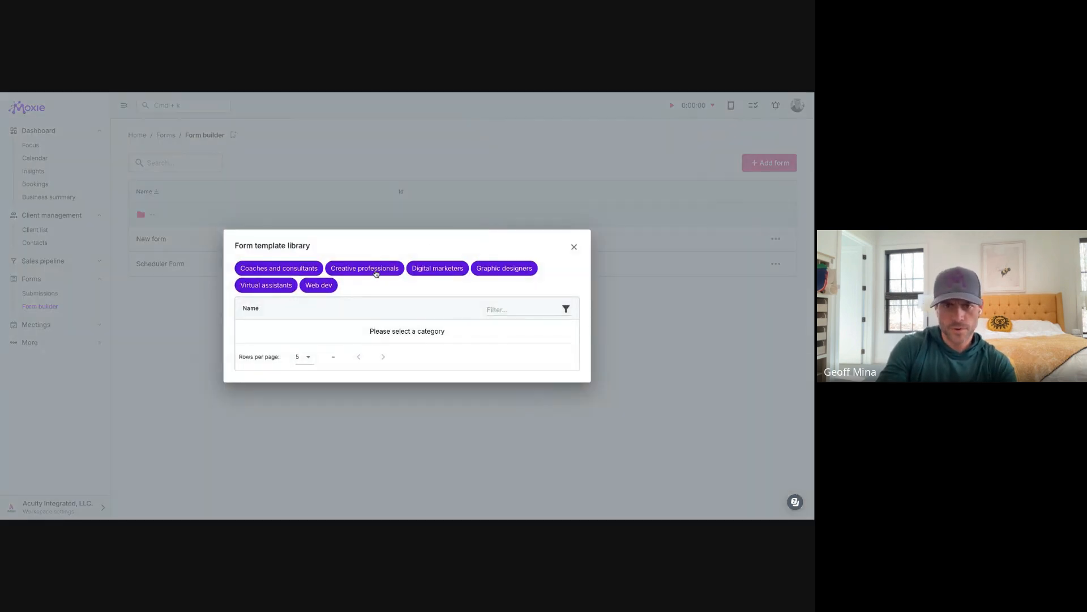
left_click(312, 269)
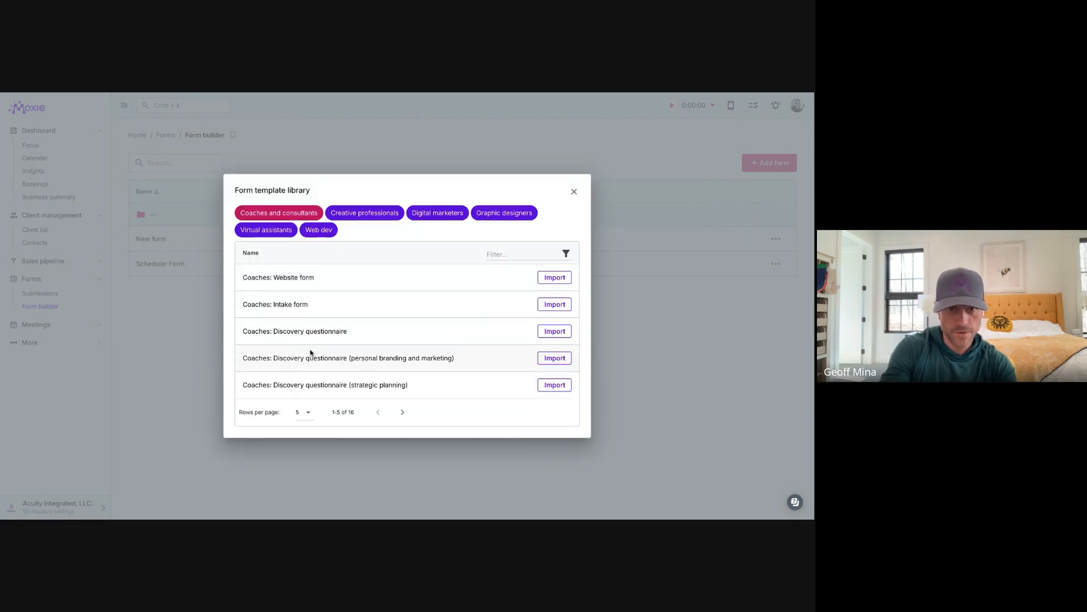
- View the next page of Coaches and consultants templates and close the form template library
left_click(403, 413)
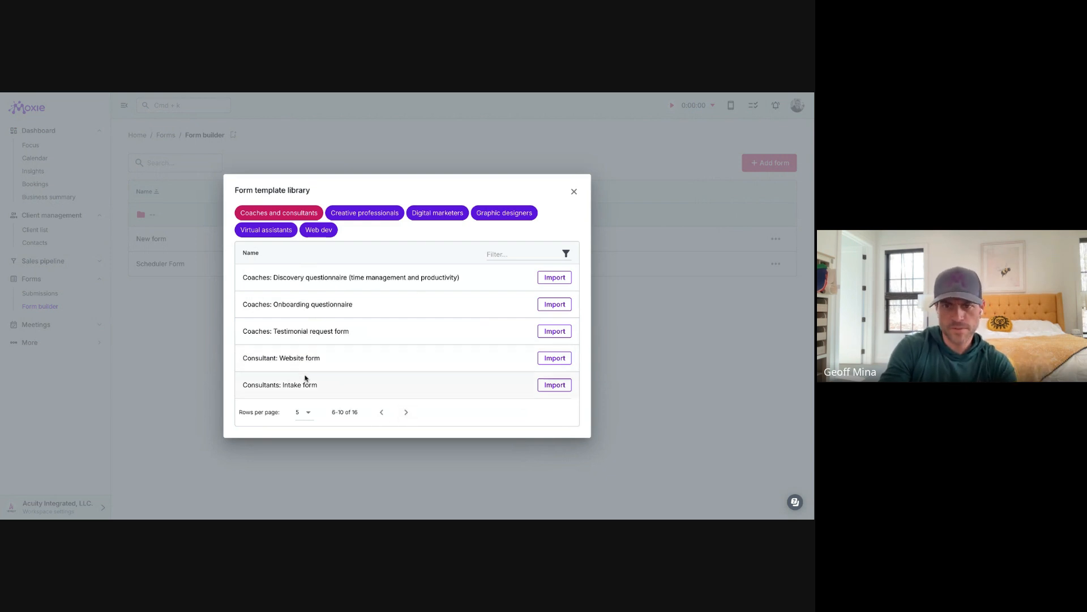
left_click(570, 192)
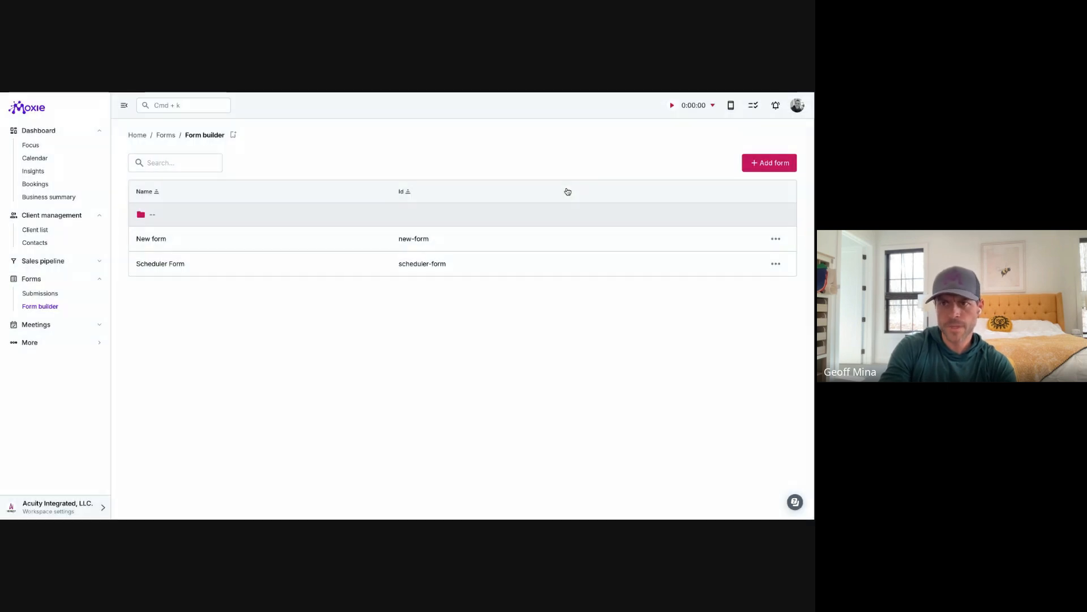
- Start a form with the form builder AI assistant, asking "i need a new lead gen form for a wedding photo shoot"
left_click(764, 166)
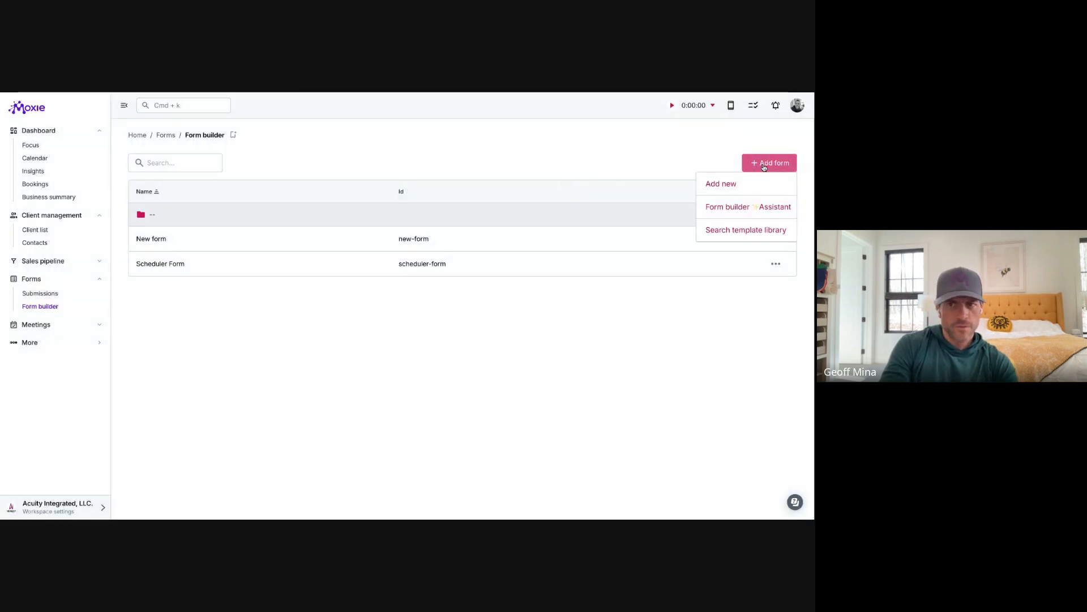
left_click(748, 211)
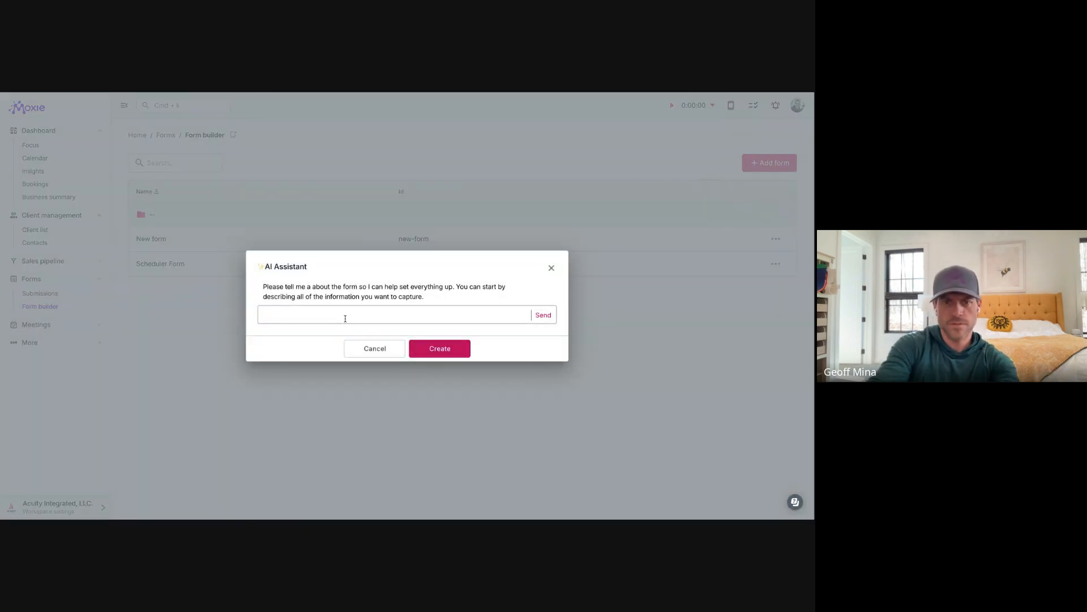
type("i need a new lead")
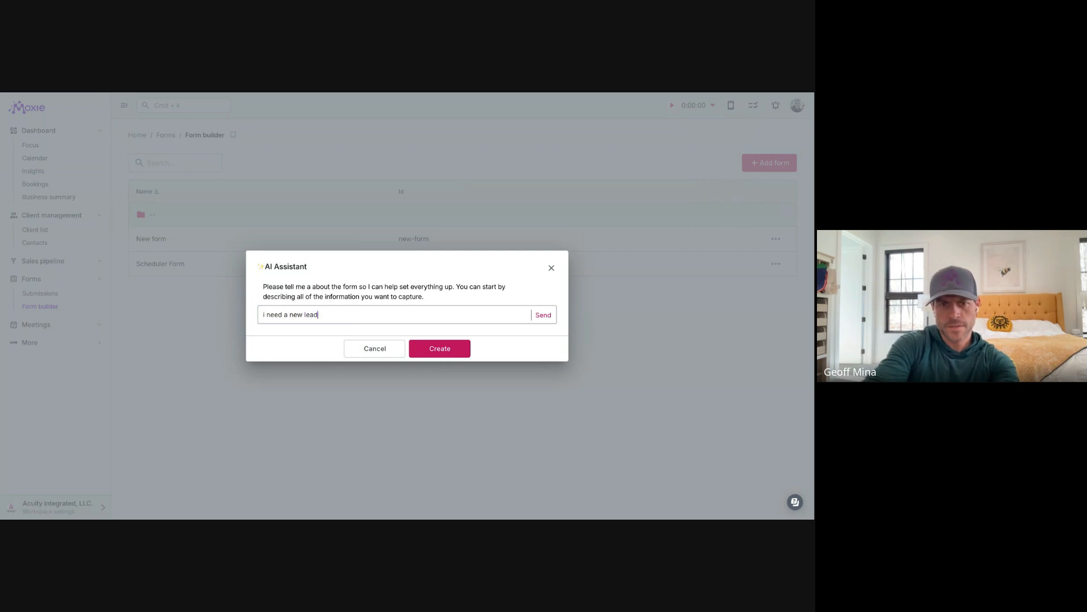
type(" gen form fo")
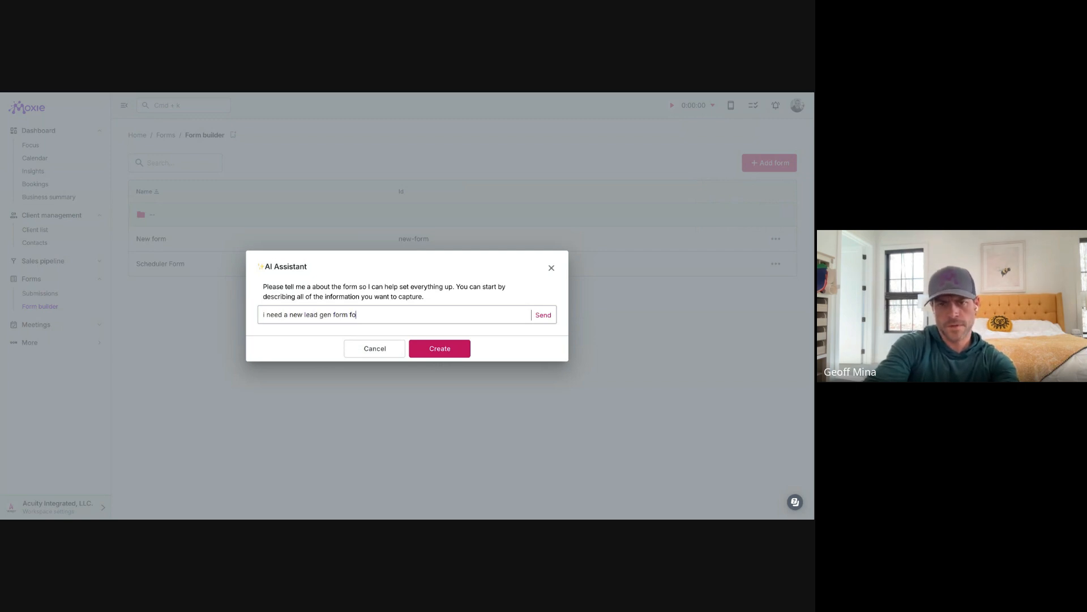
type("r a wed")
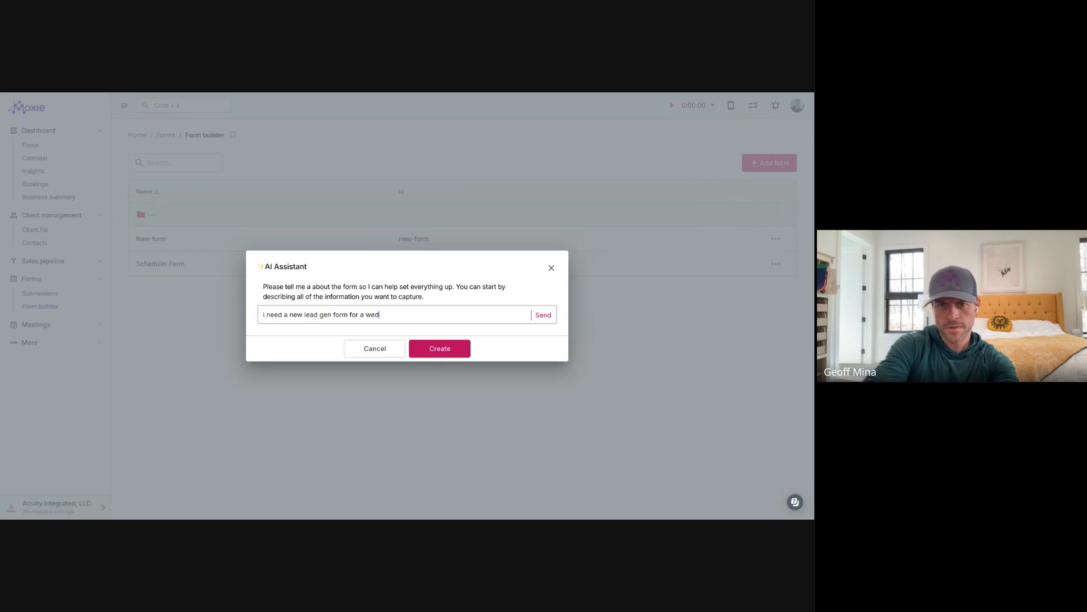
type("ding photo shoot")
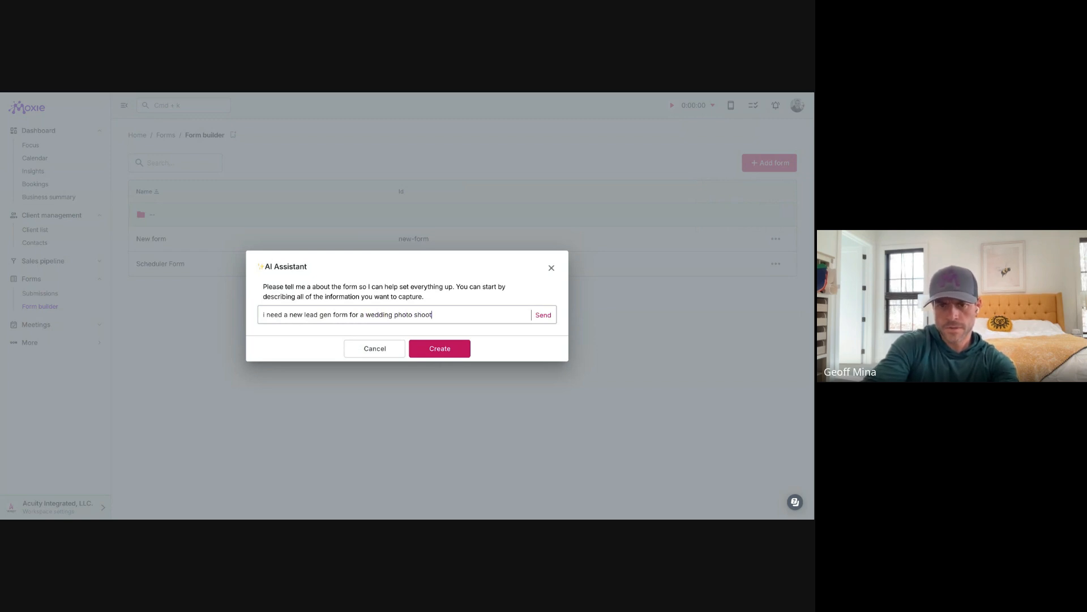
key("Return")
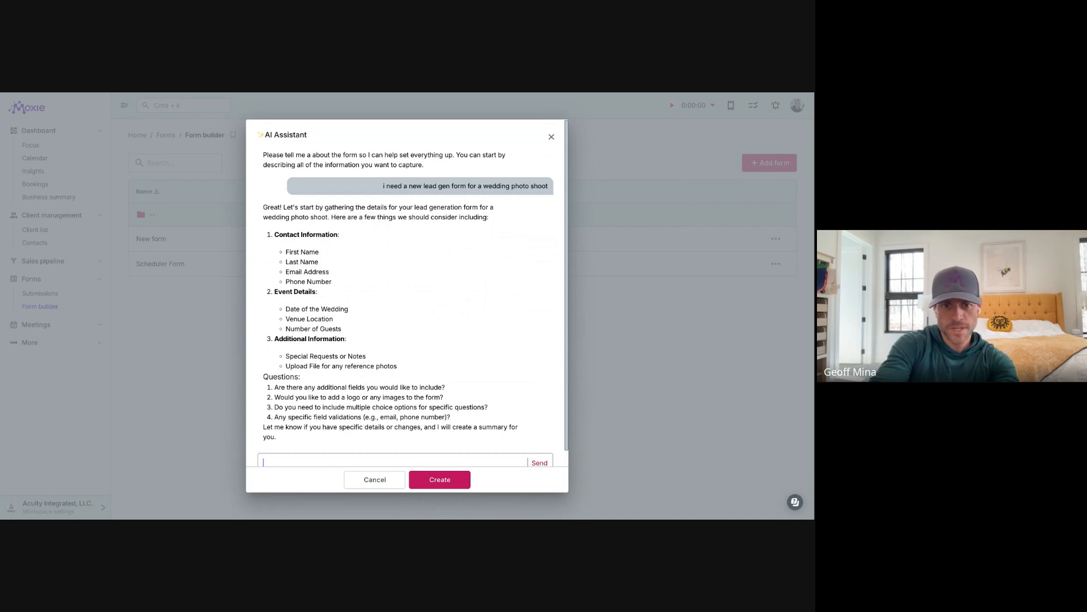
- Tell the AI assistant to "flesh it out a bit more with whatever makes sense"
type("flesh it out ")
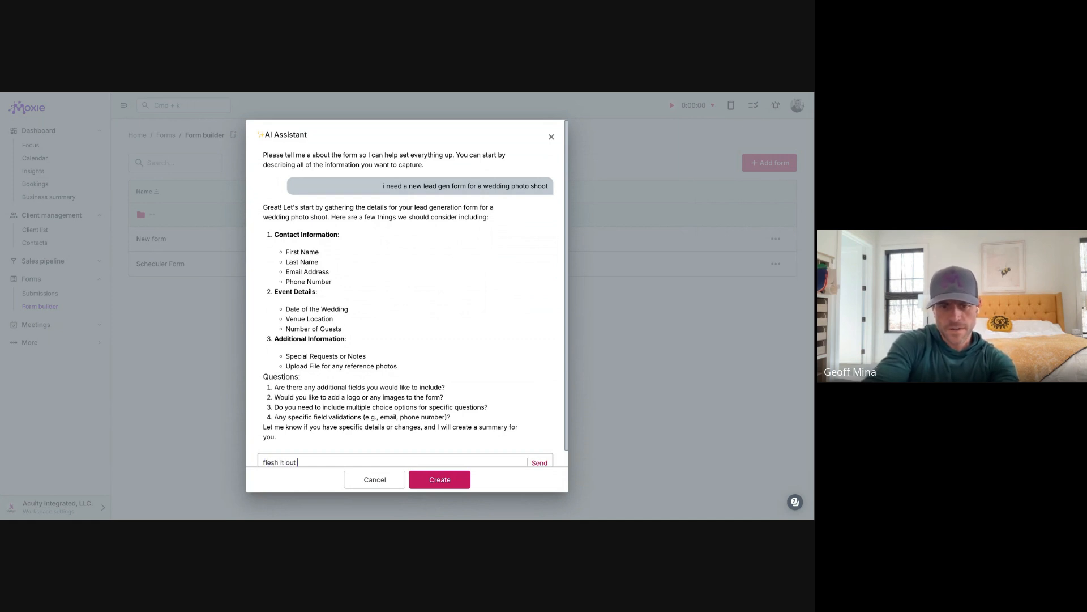
type("a bit more wit")
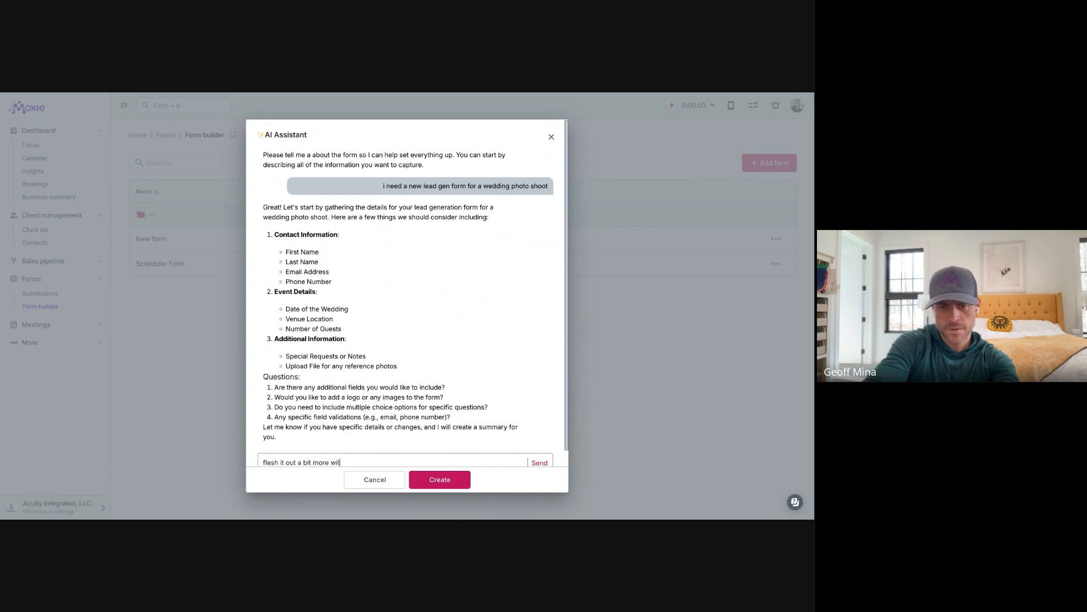
type("h whatever makes sense")
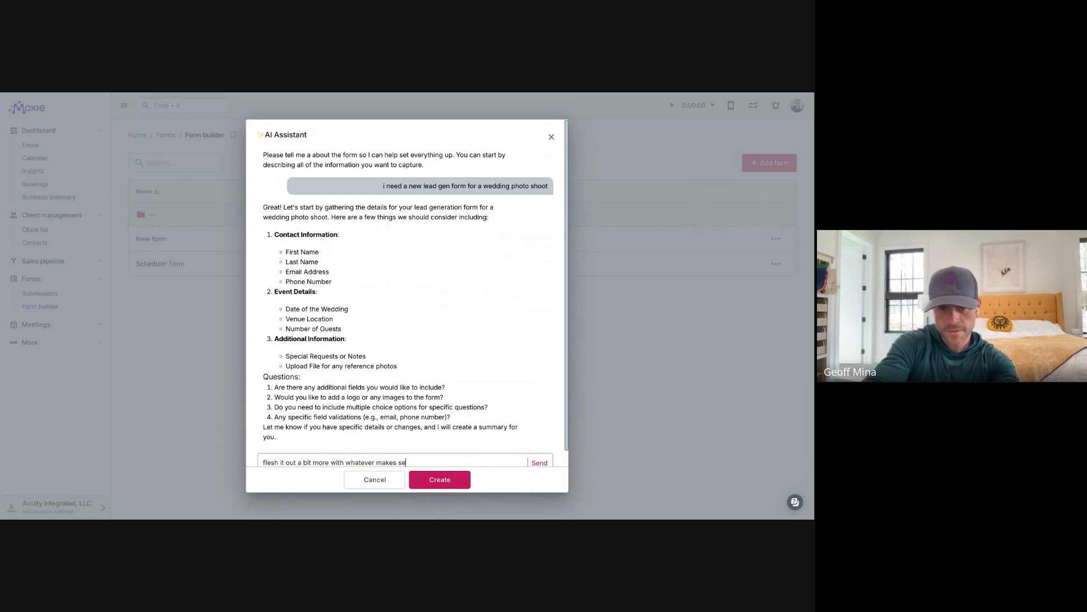
key("Return")
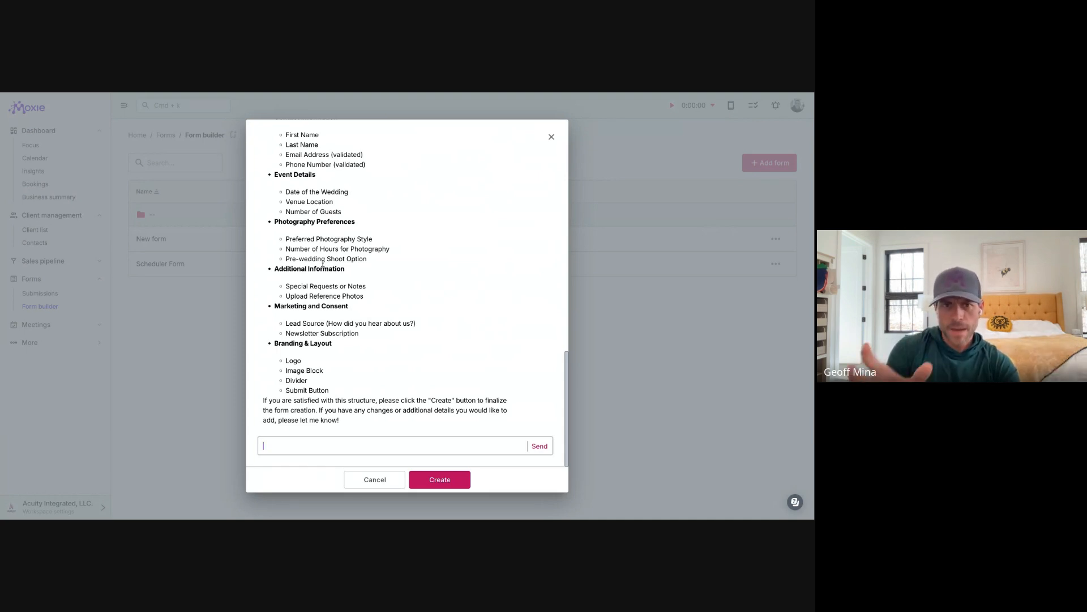
- Review the assistant's expanded form structure and create the wedding photo shoot form from it
scroll(407, 292, "up", 10)
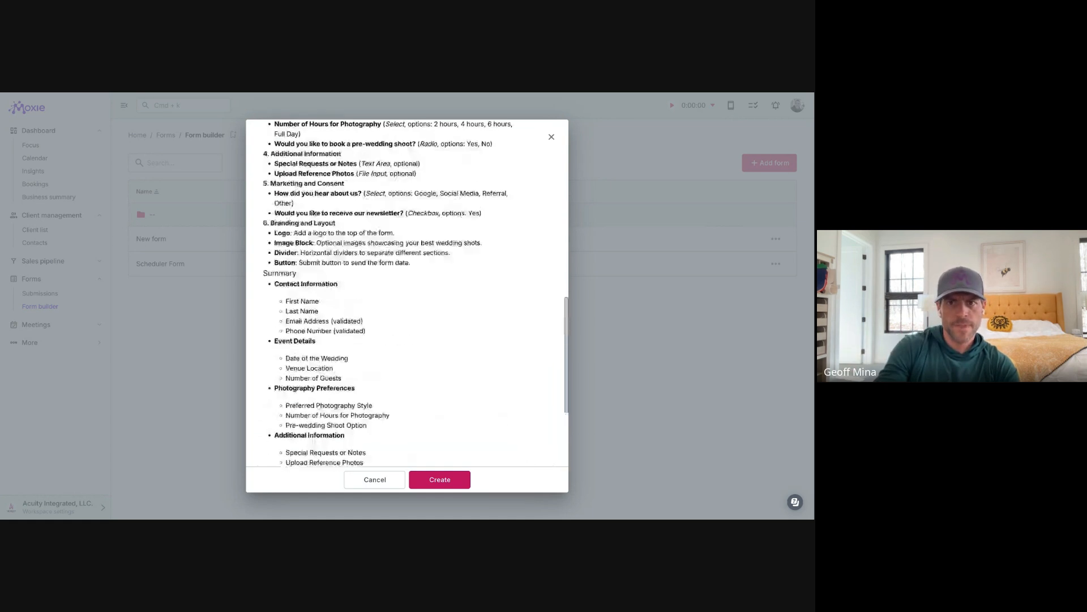
scroll(407, 293, "down", 10)
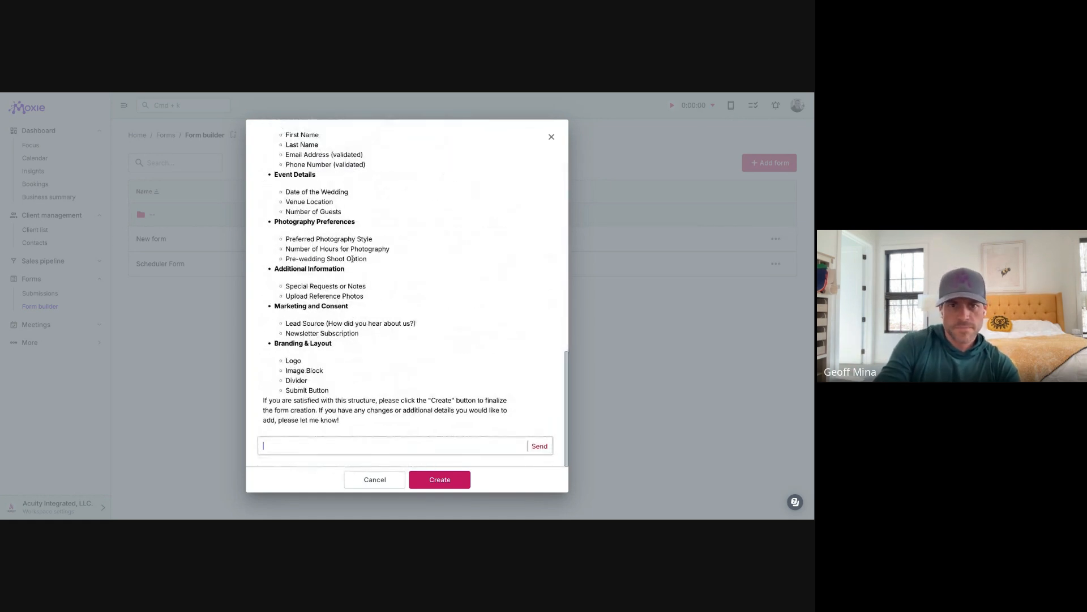
scroll(351, 259, "up", 3)
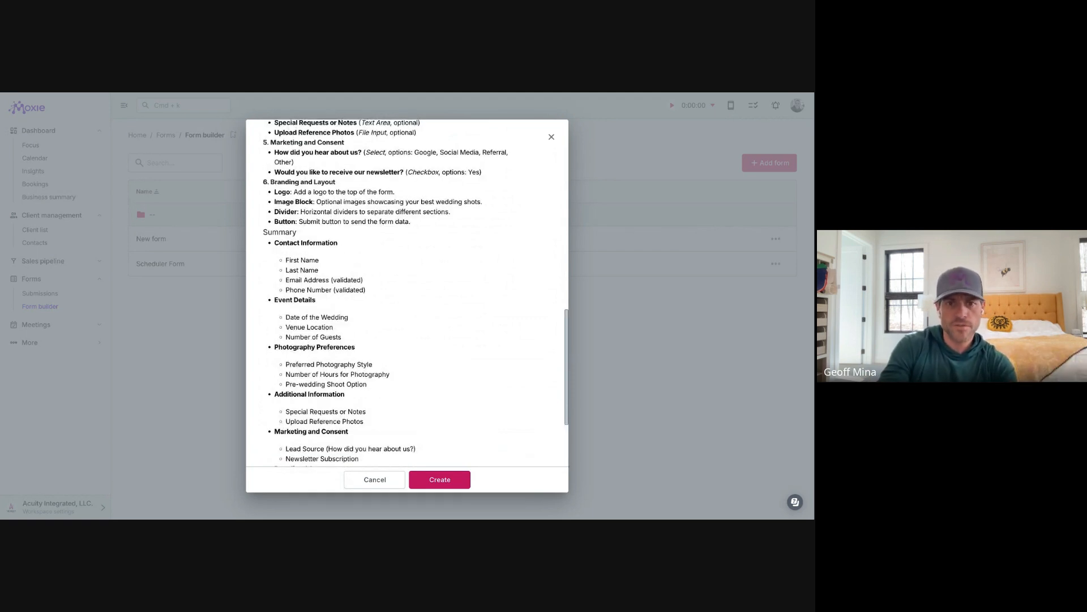
scroll(406, 292, "down", 4)
left_click(438, 487)
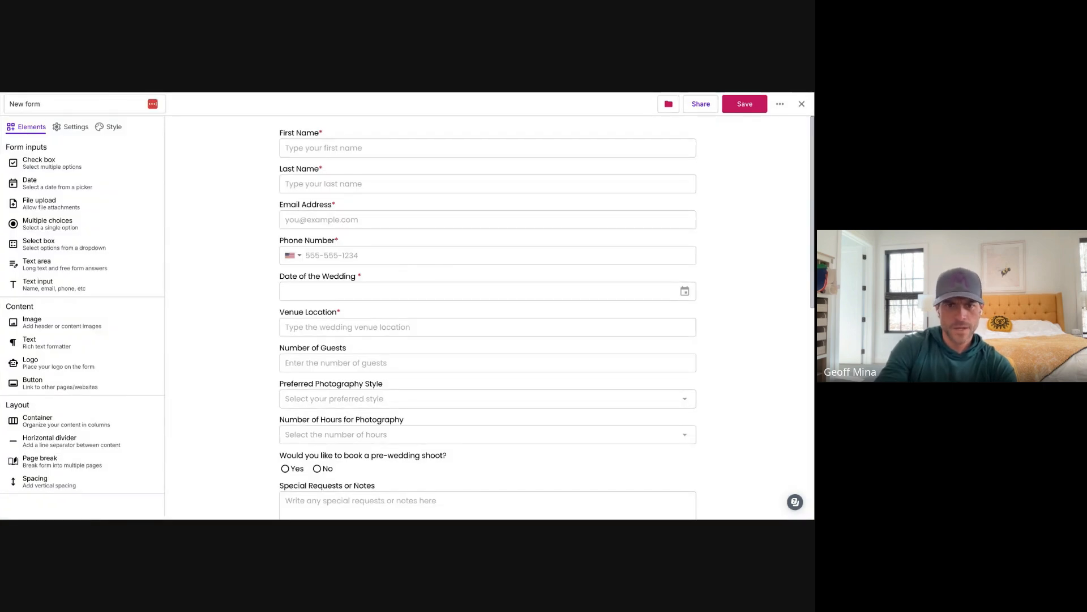
- Look through the generated wedding form, inspect the First Name and Phone Number field settings, and close the form editor
scroll(487, 318, "down", 1)
scroll(487, 317, "up", 1)
scroll(488, 317, "down", 6)
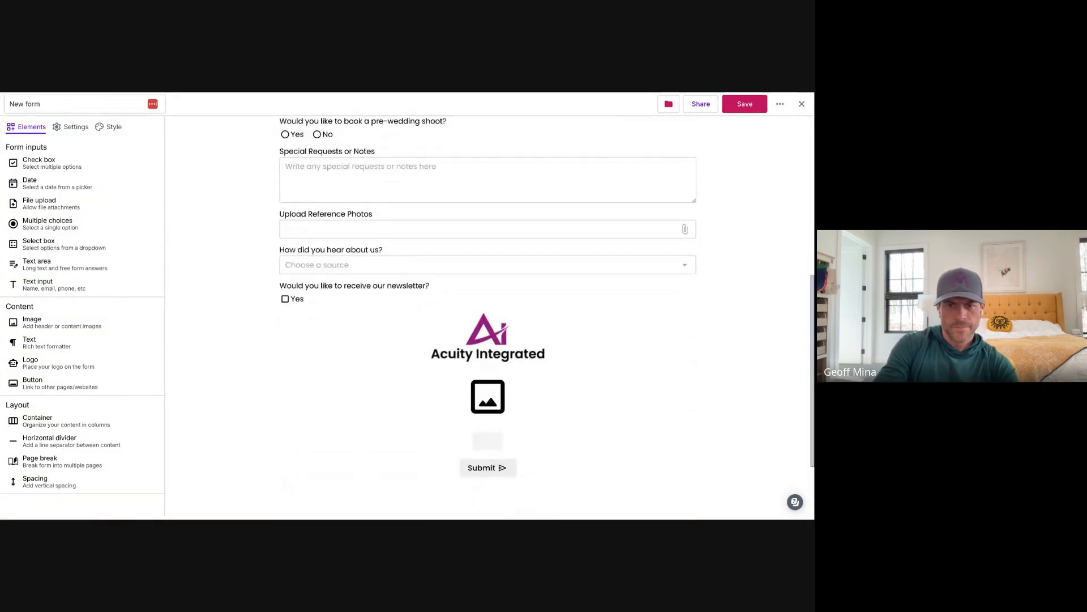
scroll(456, 202, "up", 6)
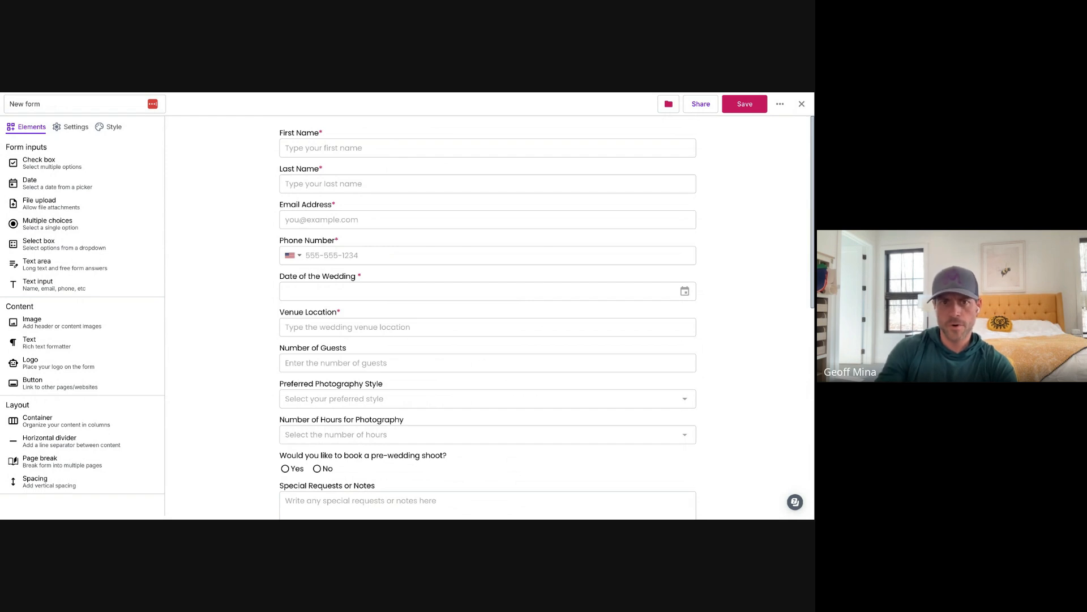
left_click(309, 132)
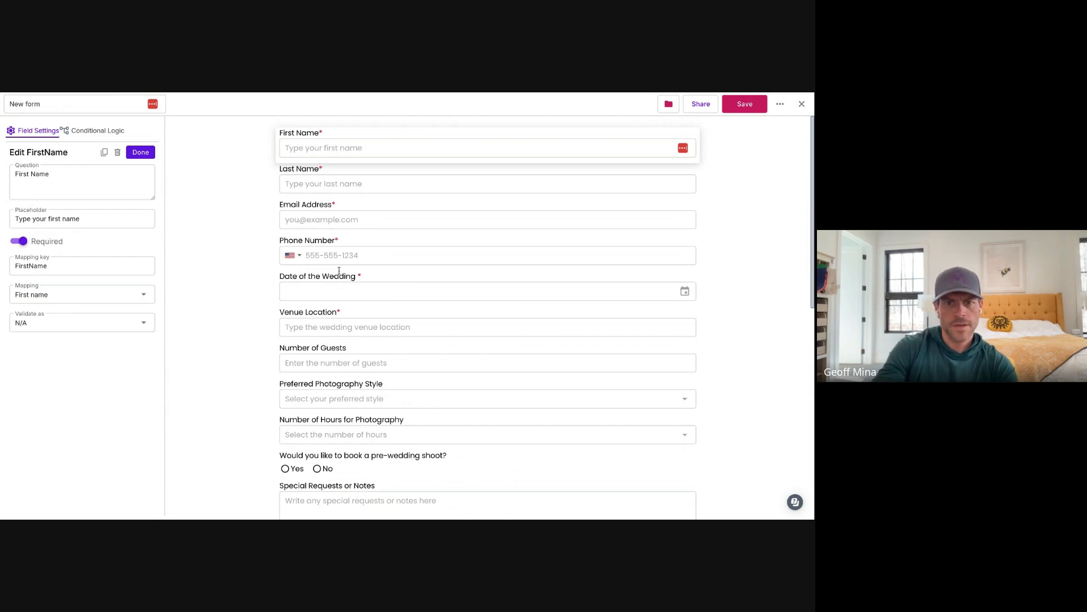
left_click(321, 238)
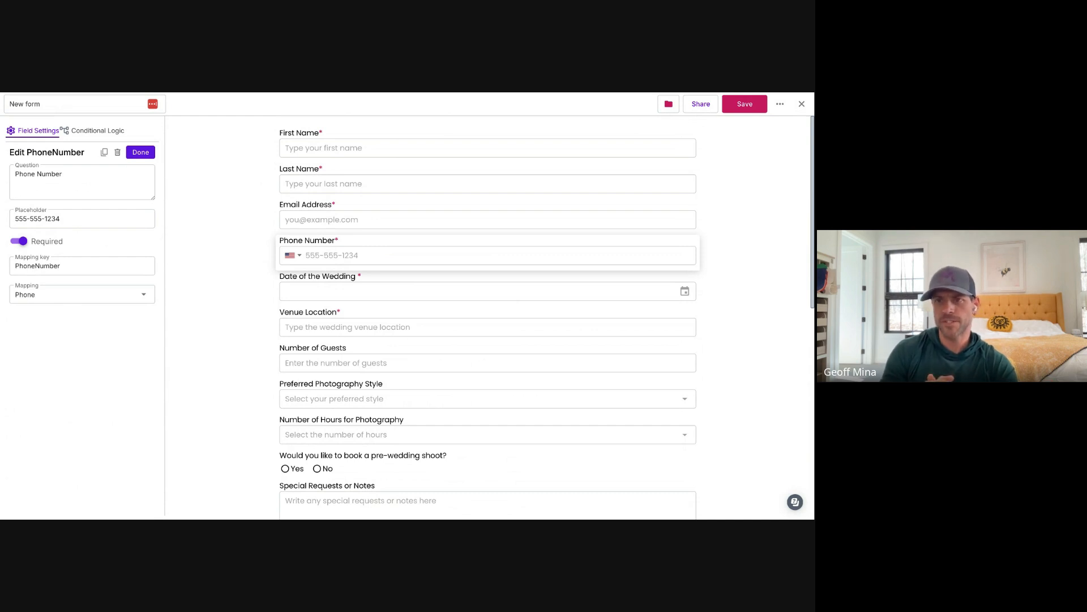
left_click(802, 105)
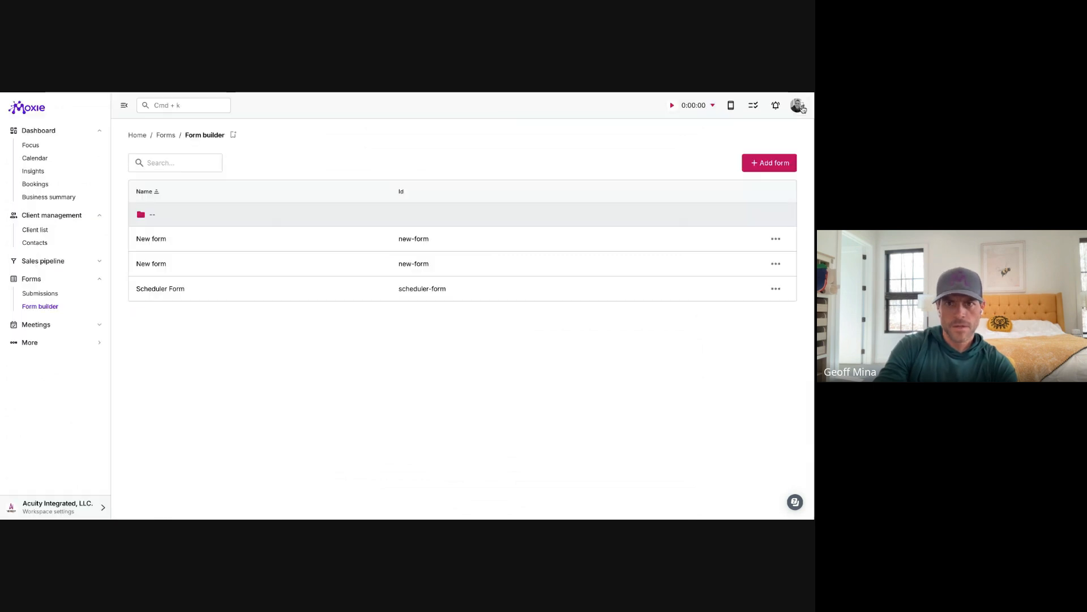
- Open the 30 minute meeting scheduler and set its location to Google meet
left_click(43, 324)
left_click(49, 352)
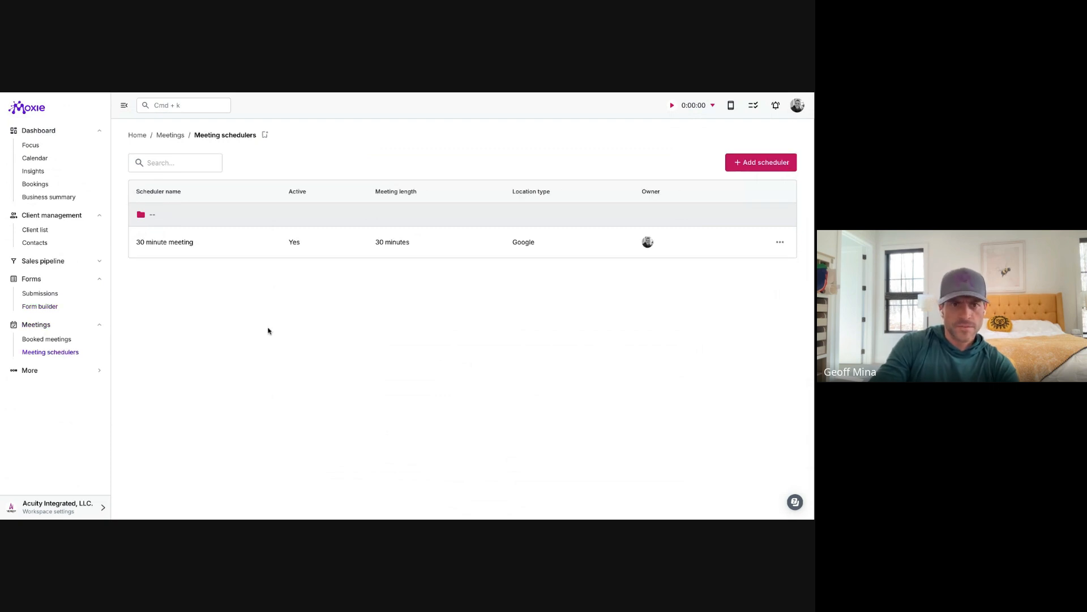
left_click(337, 245)
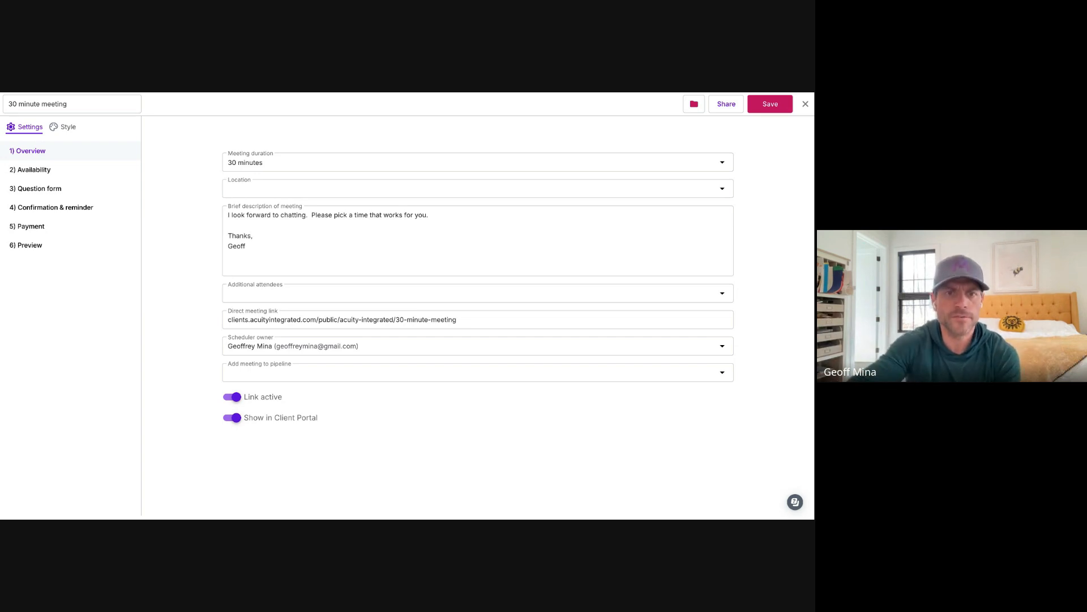
left_click(299, 188)
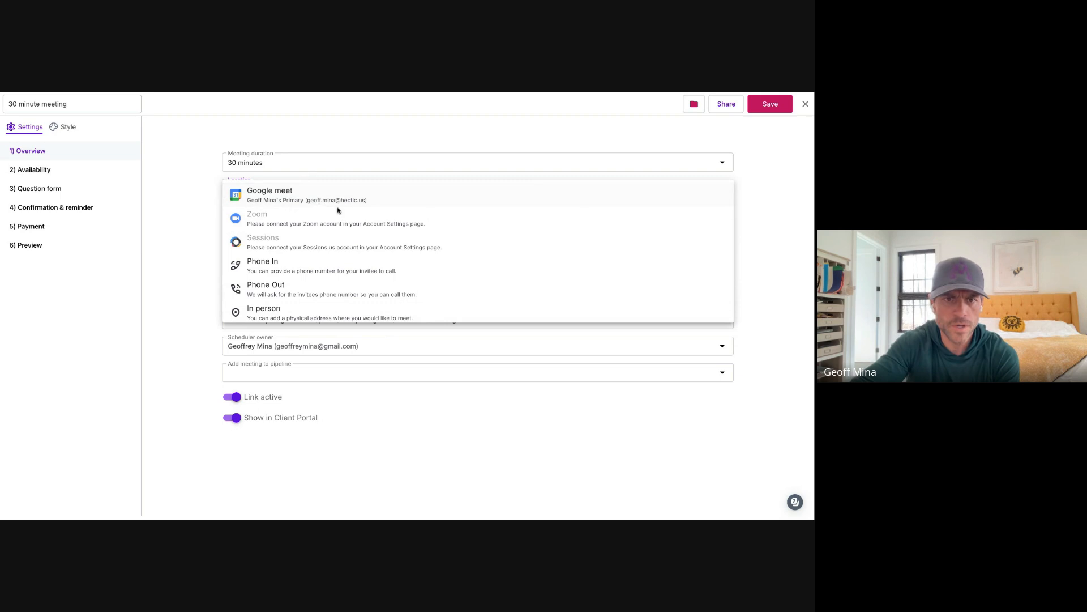
scroll(309, 246, "down", 1)
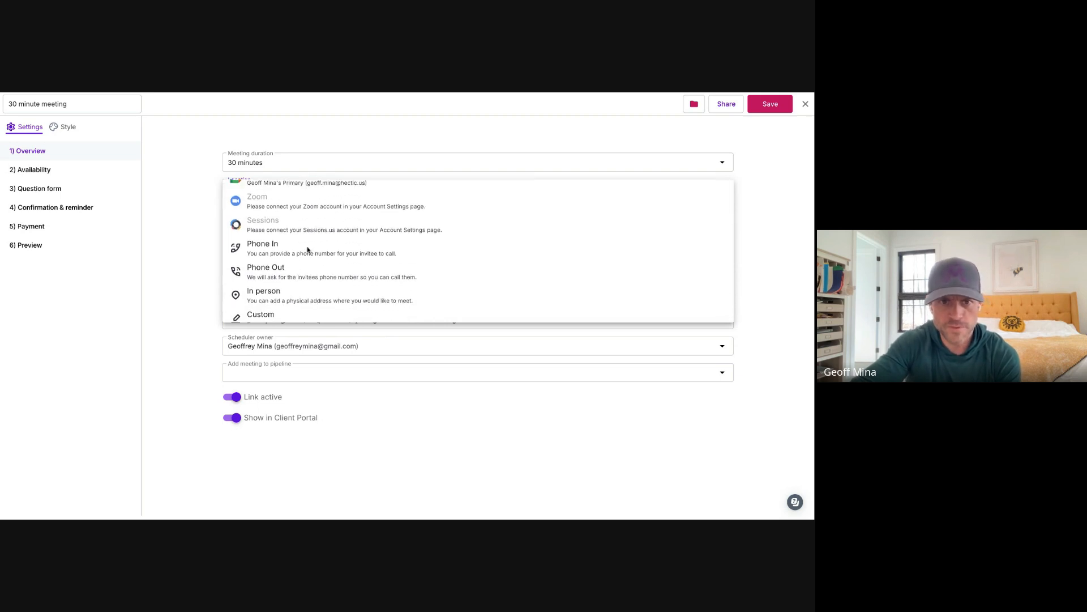
scroll(307, 249, "up", 1)
left_click(299, 191)
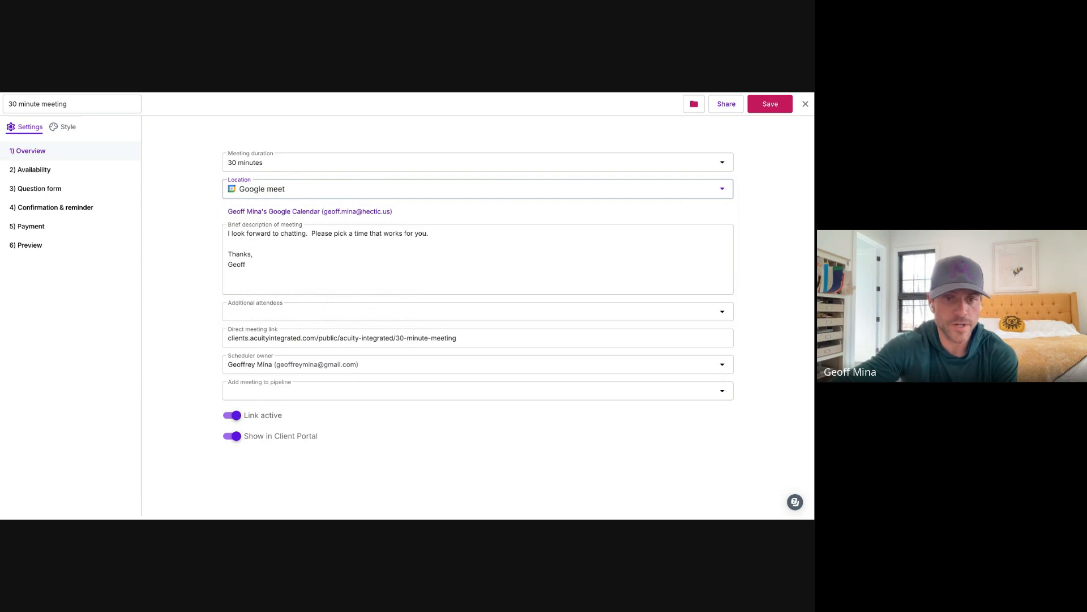
- Examine the scheduler's availability settings, including the weekly schedule, the connected calendar check and the advanced booking limits
left_click(62, 176)
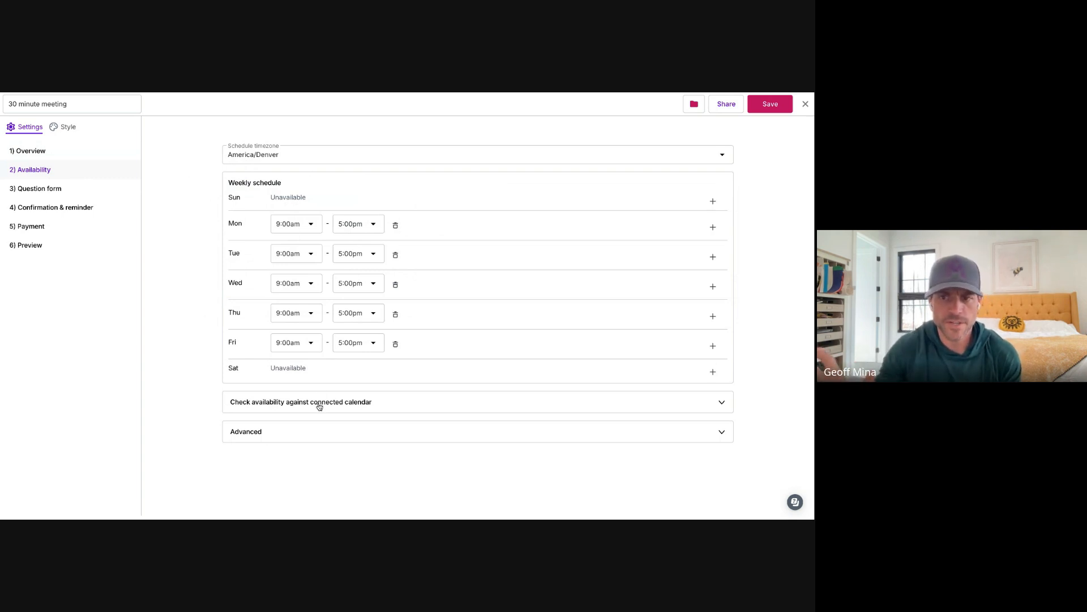
left_click(478, 402)
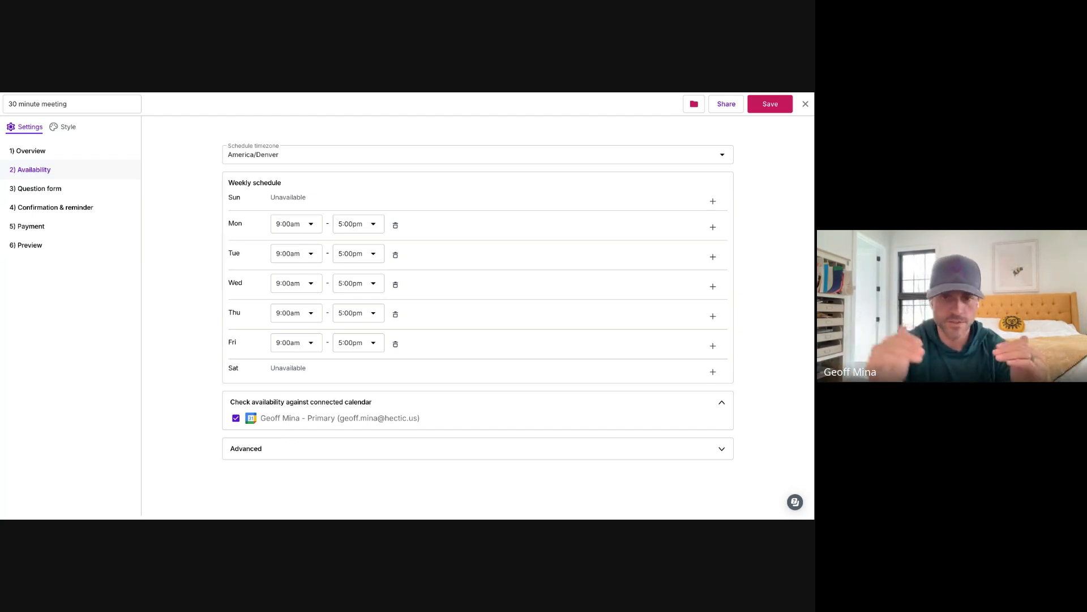
left_click(294, 449)
scroll(294, 450, "down", 3)
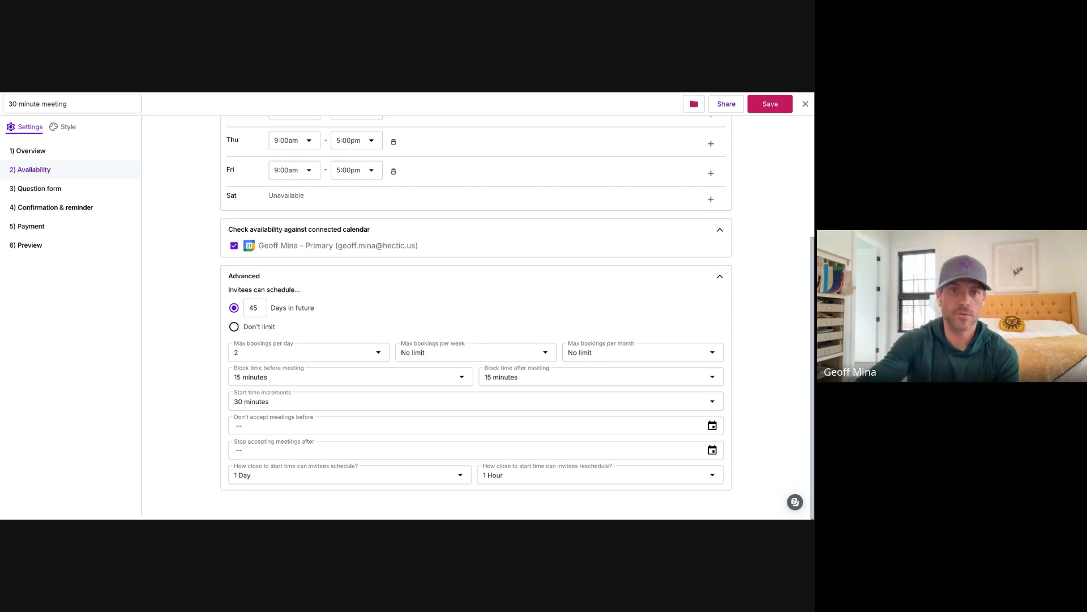
- Set the scheduler's additional form questions to the New form containing the wedding photo shoot questions, and look through them
double_click(43, 188)
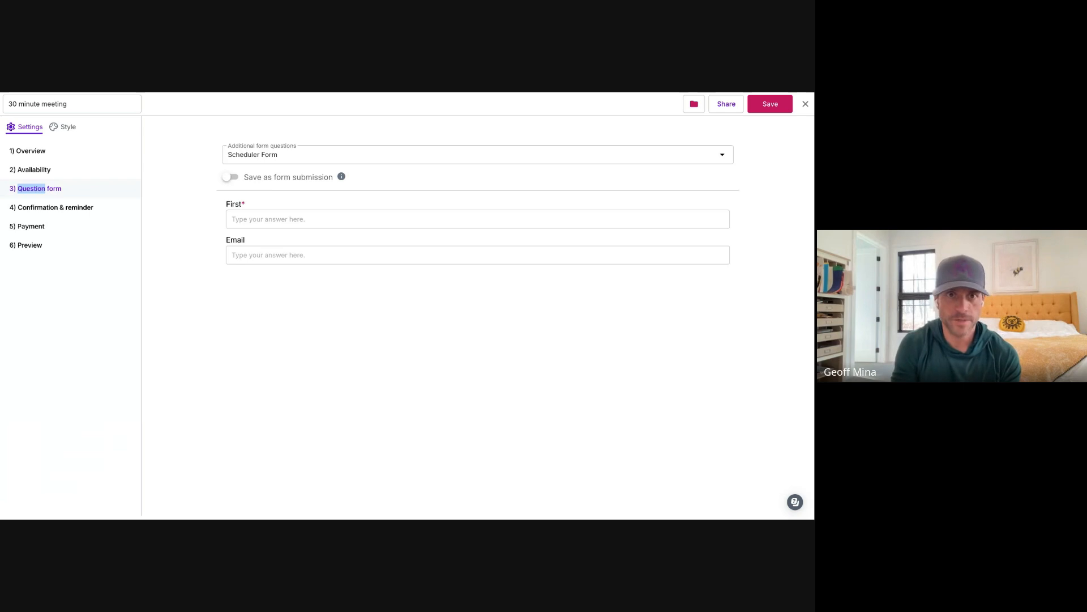
left_click(267, 155)
left_click(293, 199)
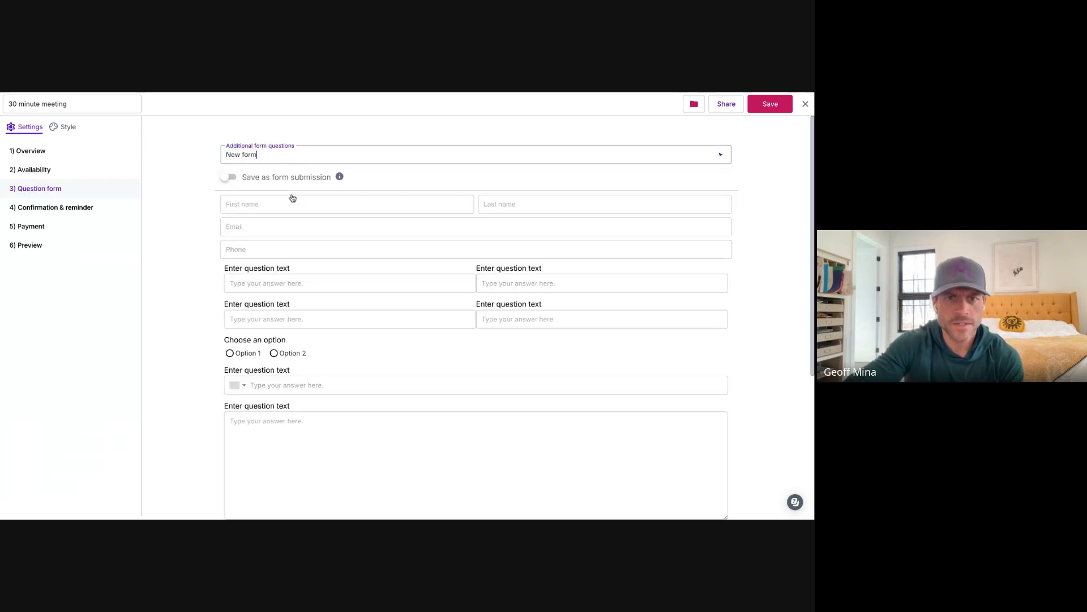
left_click(293, 154)
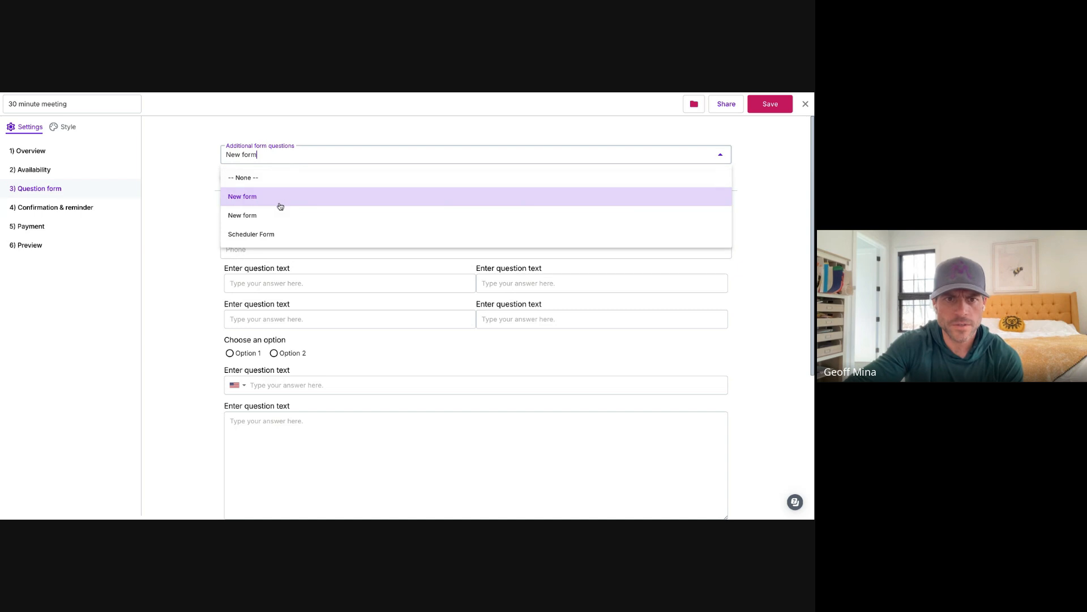
left_click(279, 212)
left_click(189, 220)
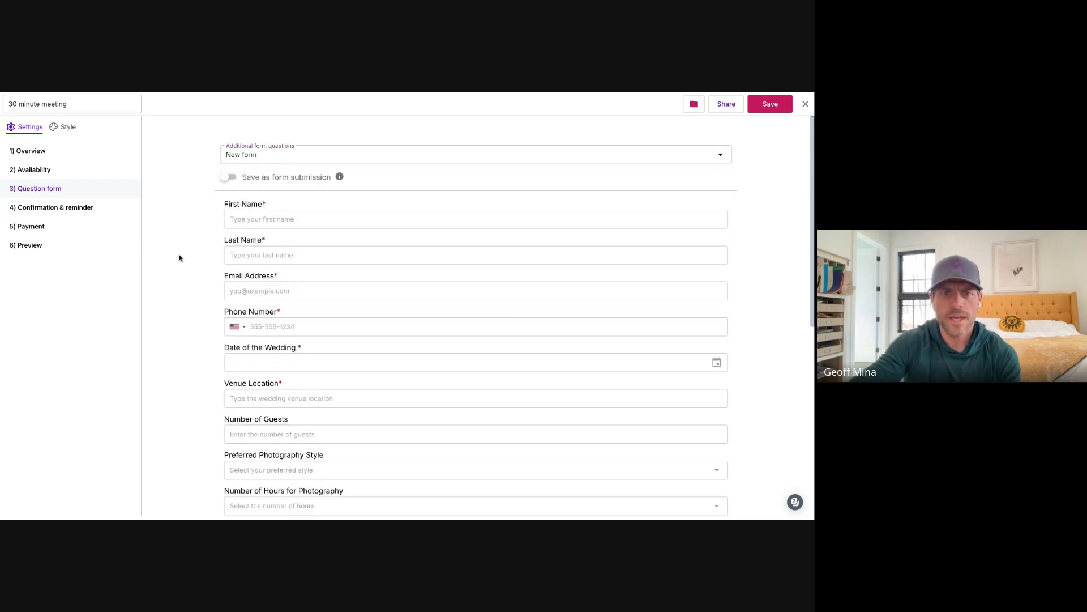
scroll(180, 258, "down", 6)
scroll(178, 261, "up", 7)
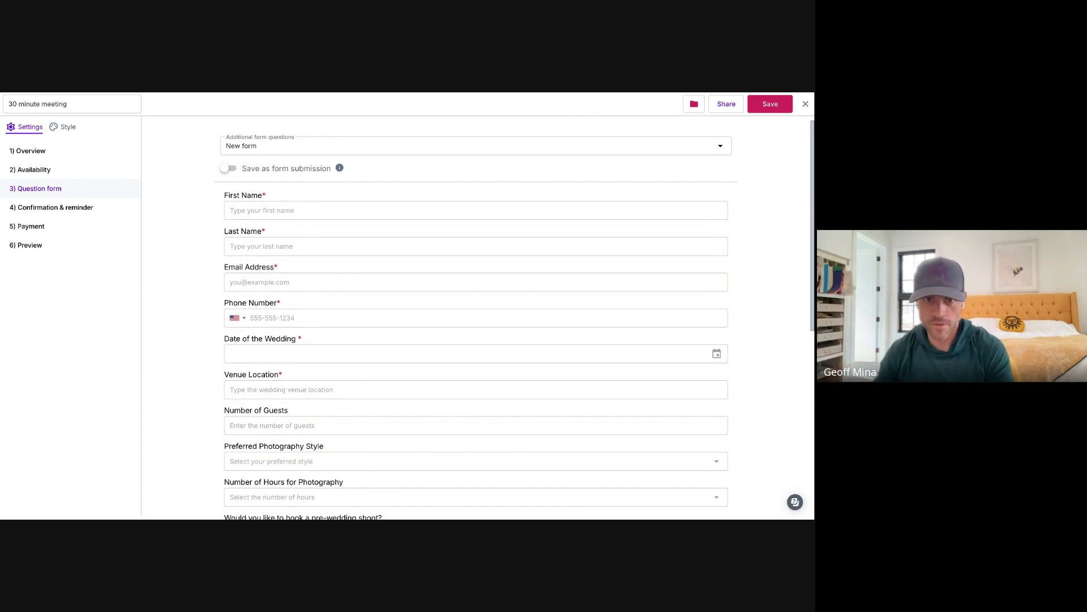
- Check the available reminder notification types and set the SMS confirmation to be sent from the first listed team member's phone number
left_click(83, 211)
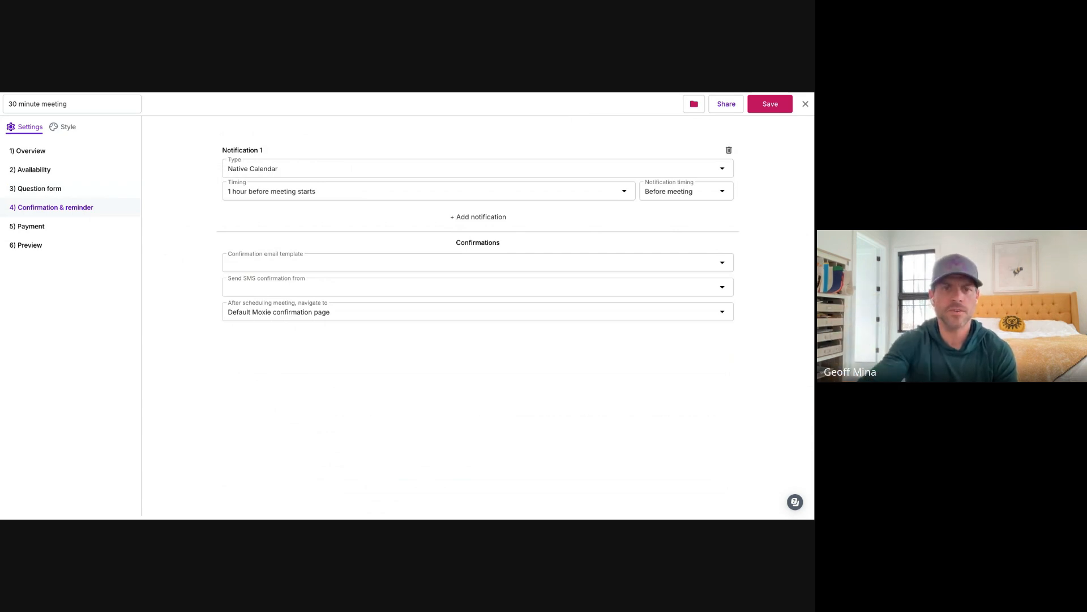
left_click(478, 169)
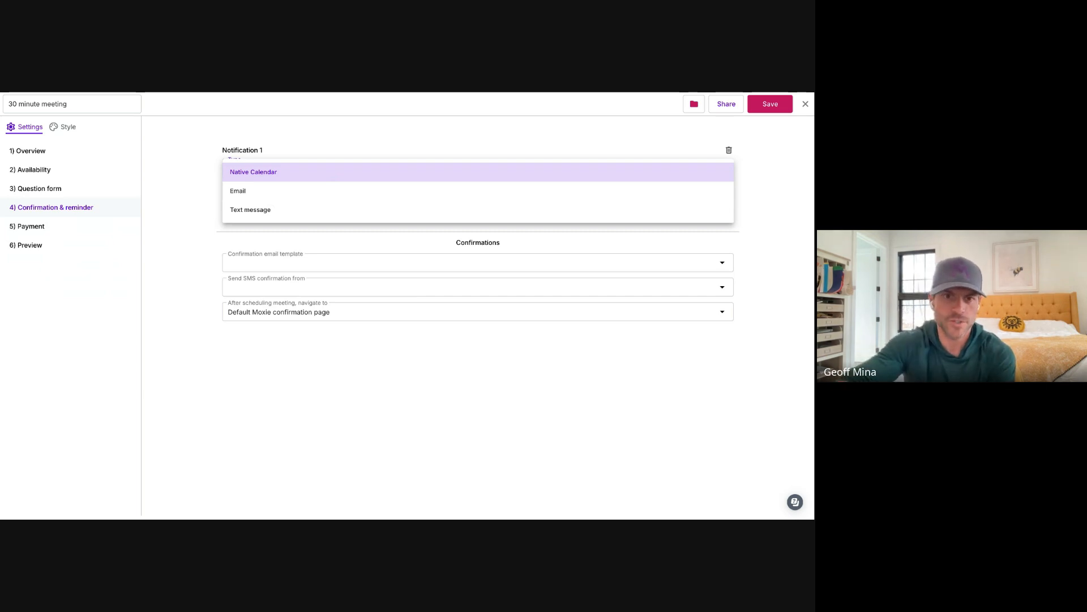
left_click(184, 214)
left_click(277, 284)
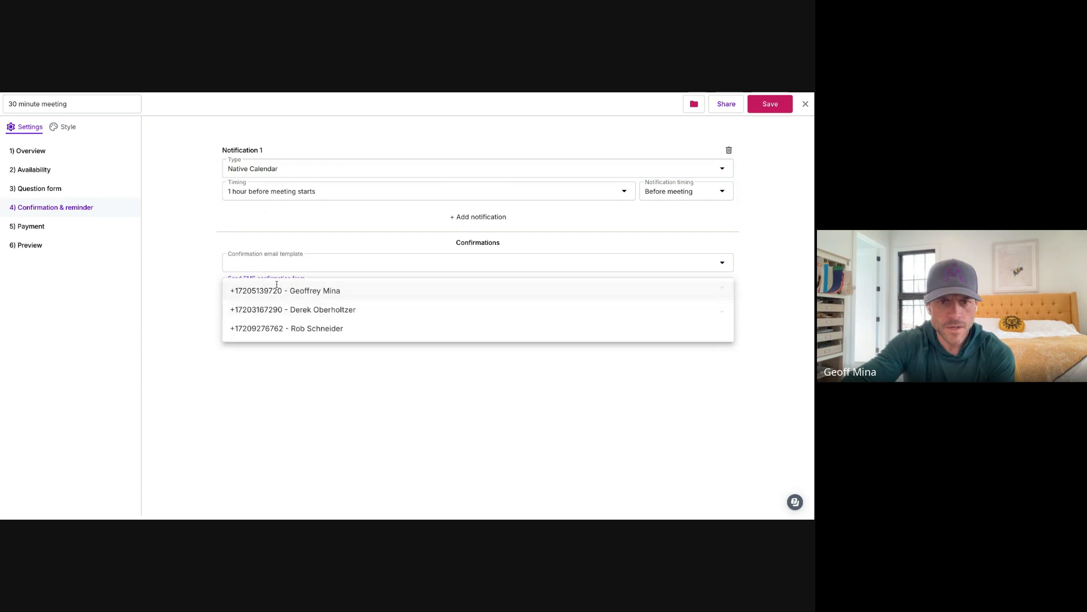
left_click(278, 294)
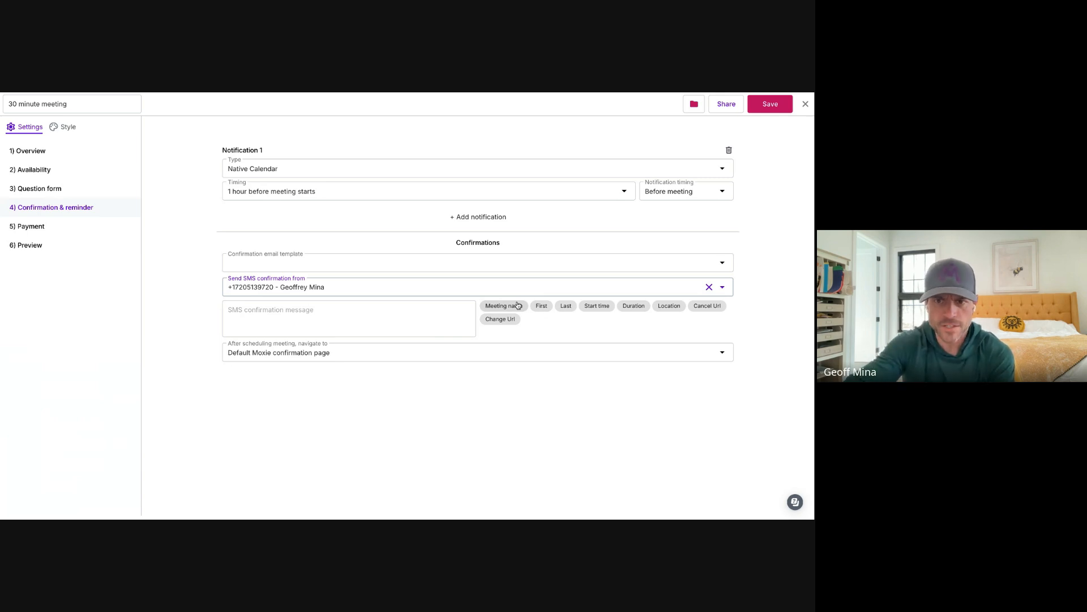
- Write the SMS confirmation greeting "Hi {{Meeting.FirstName}} !" using the first name token, removing the stray "null" text
left_click(265, 323)
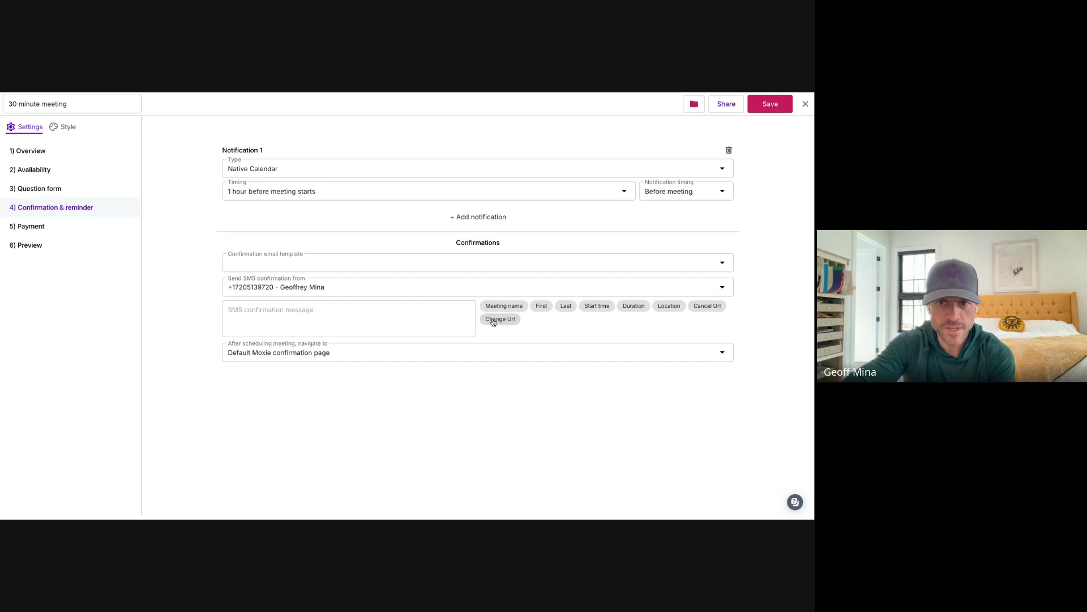
left_click(541, 305)
left_click(232, 308)
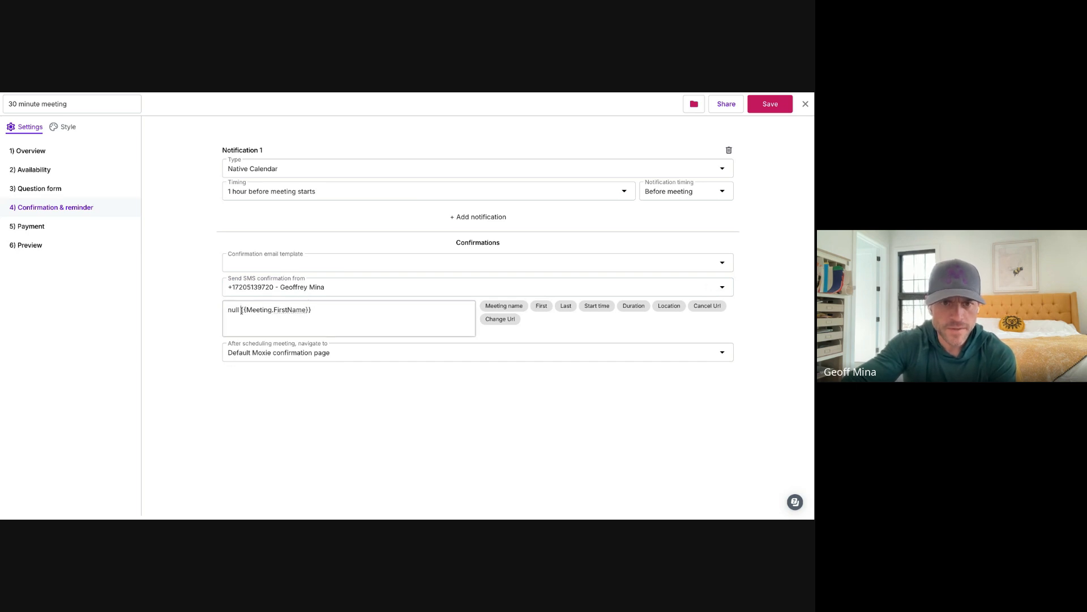
key("Delete")
key("Delete")
key("Delete")
key("Delete")
key("Delete")
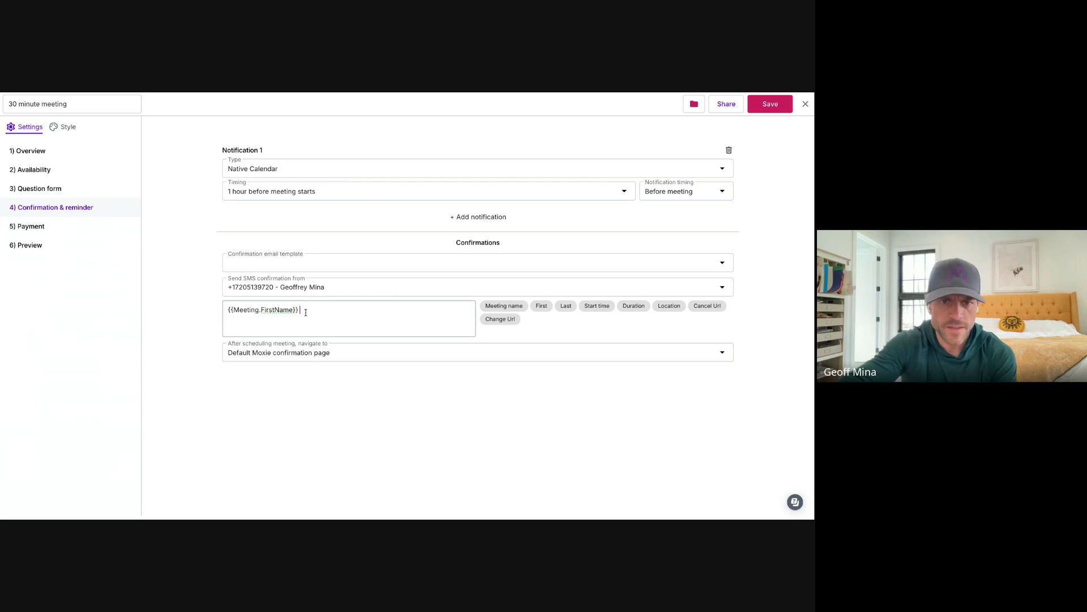
left_click(311, 312)
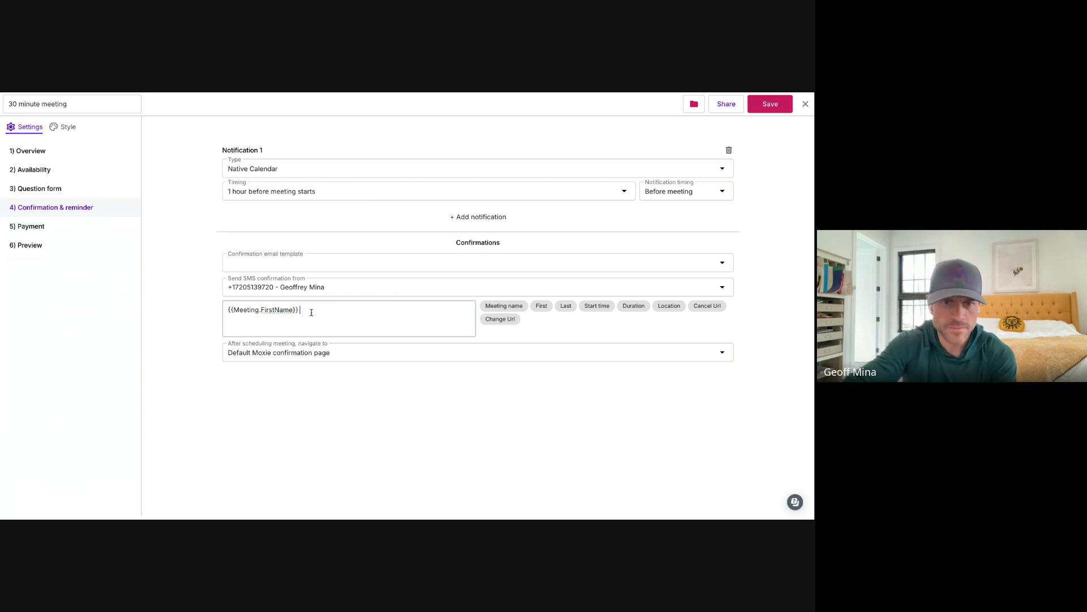
left_click(228, 308)
type("Hi")
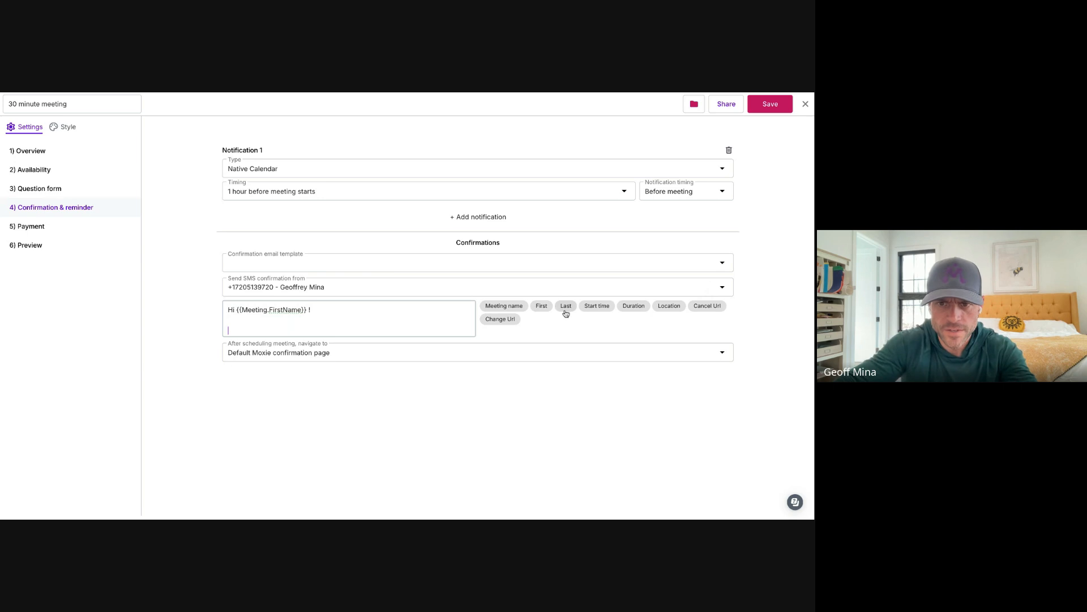
- Add the meeting location token below the greeting in the SMS confirmation message
left_click(75, 266)
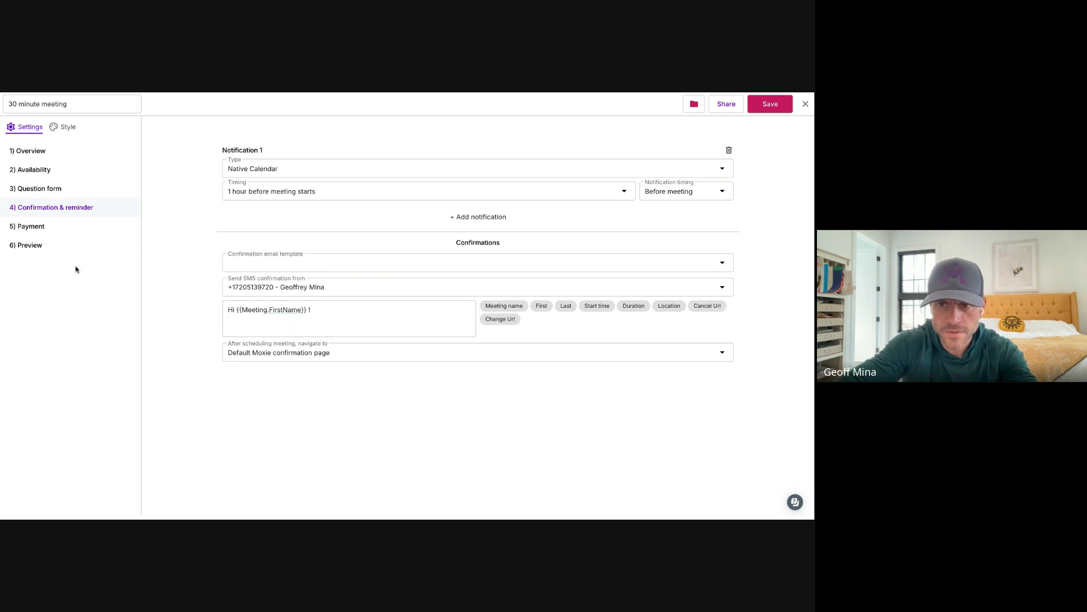
left_click(317, 324)
left_click(663, 306)
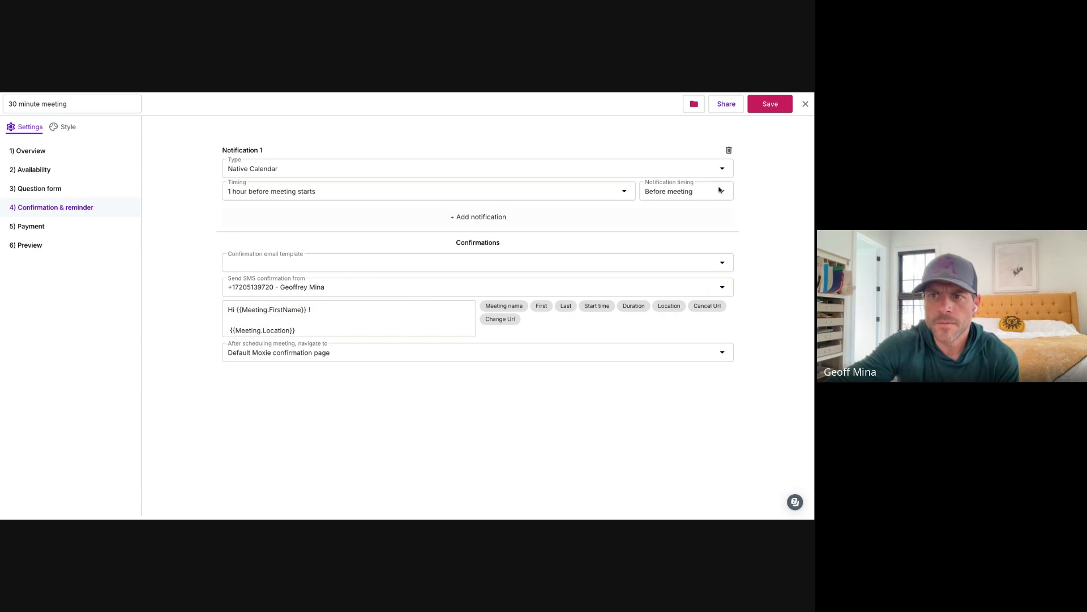
- Check the scheduler's payment settings and preview its calendar view, inspecting the tokens behind the meeting details text
left_click(25, 229)
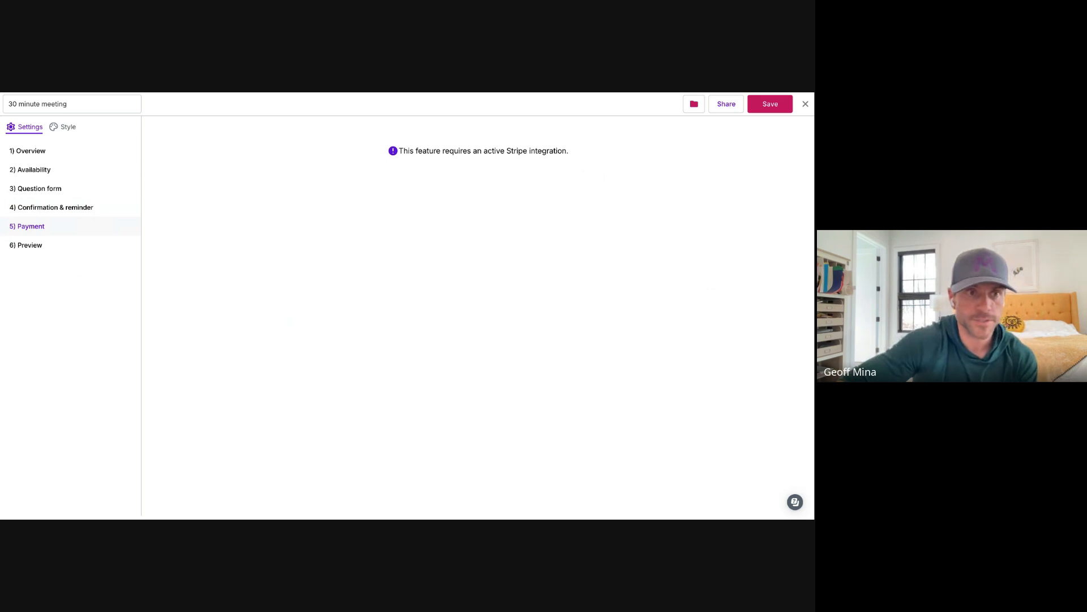
left_click(21, 244)
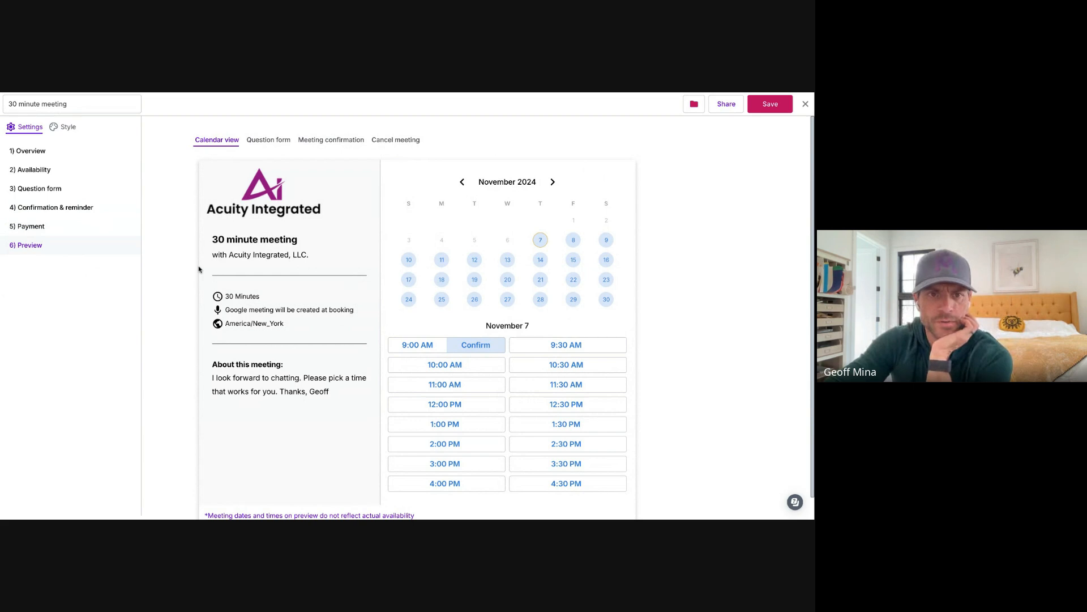
scroll(422, 209, "down", 1)
scroll(422, 209, "up", 1)
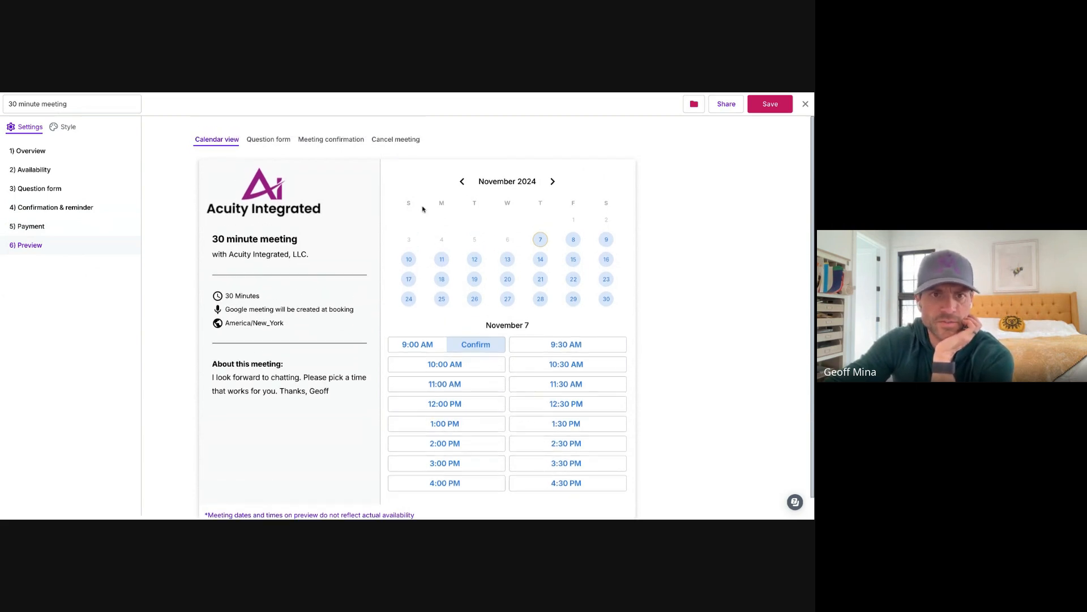
left_click(290, 251)
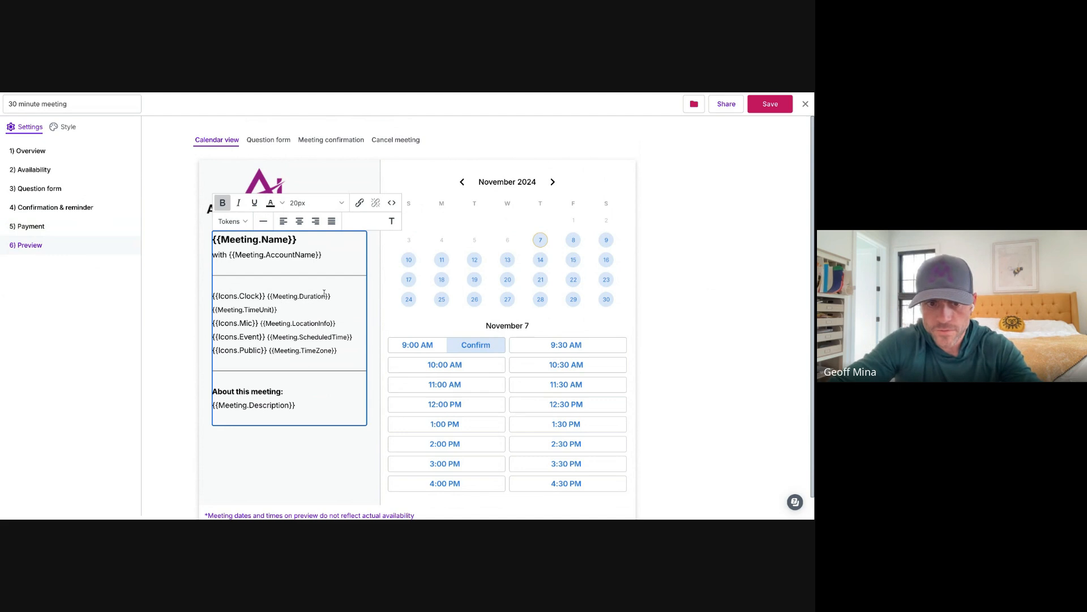
left_click(165, 325)
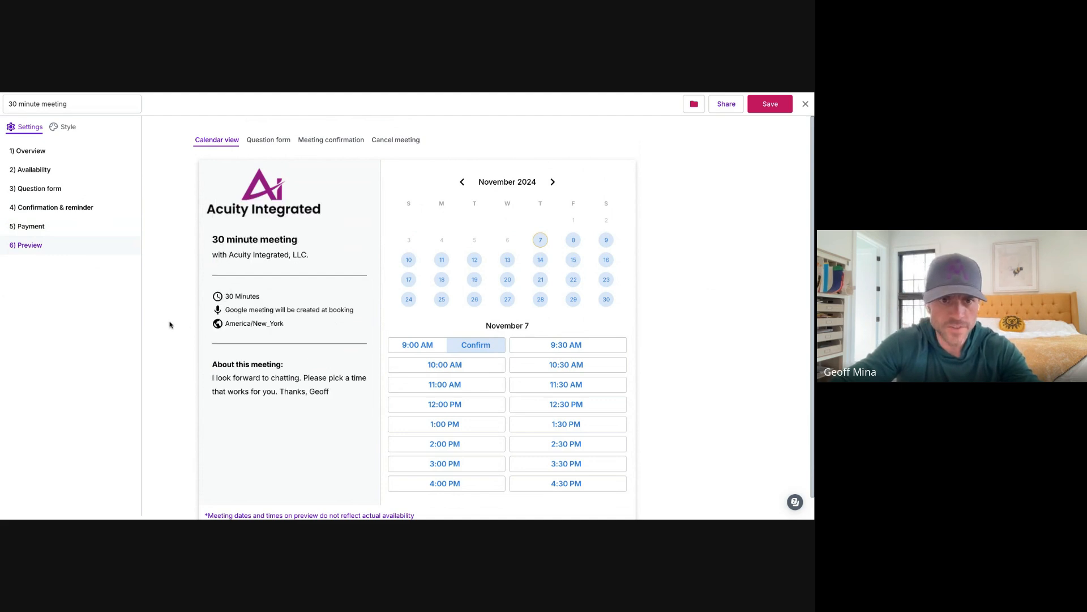
left_click(269, 282)
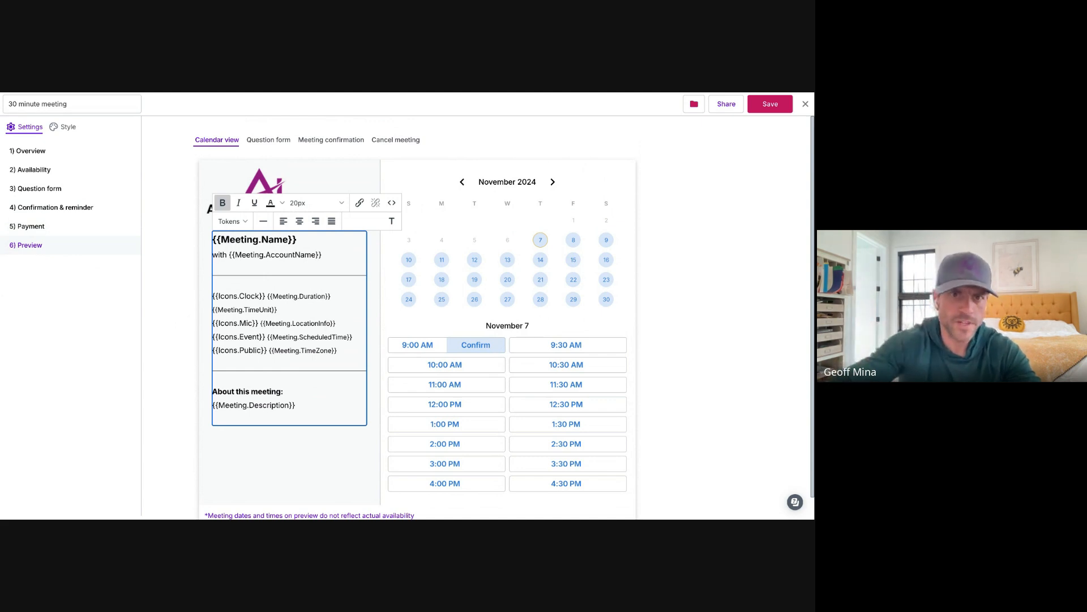
- Preview the scheduler's question form and meeting confirmation pages, inspecting their editable meeting details
left_click(279, 141)
left_click(293, 238)
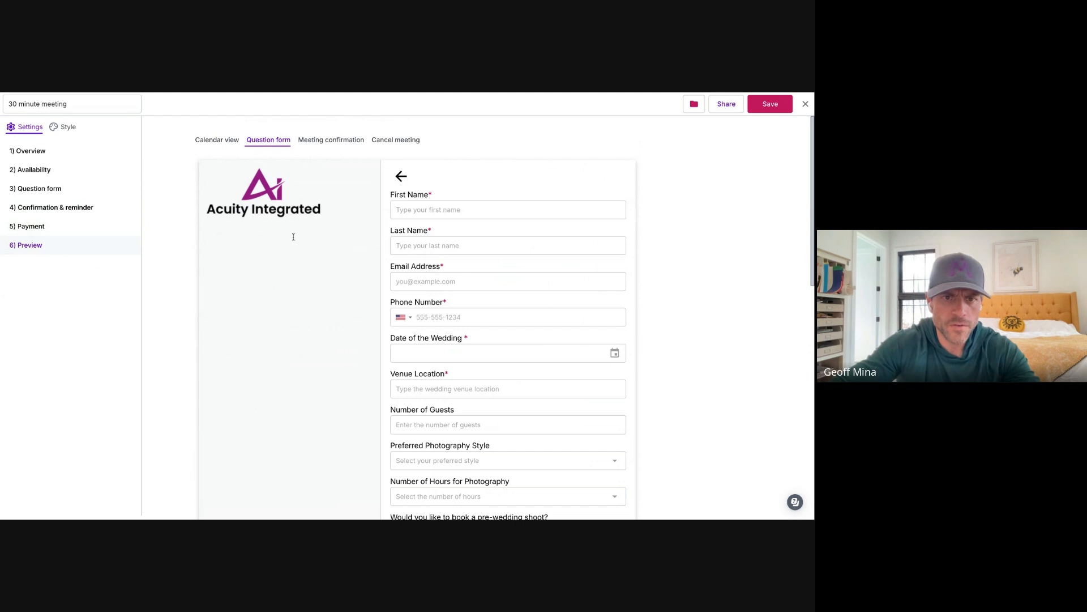
left_click(211, 176)
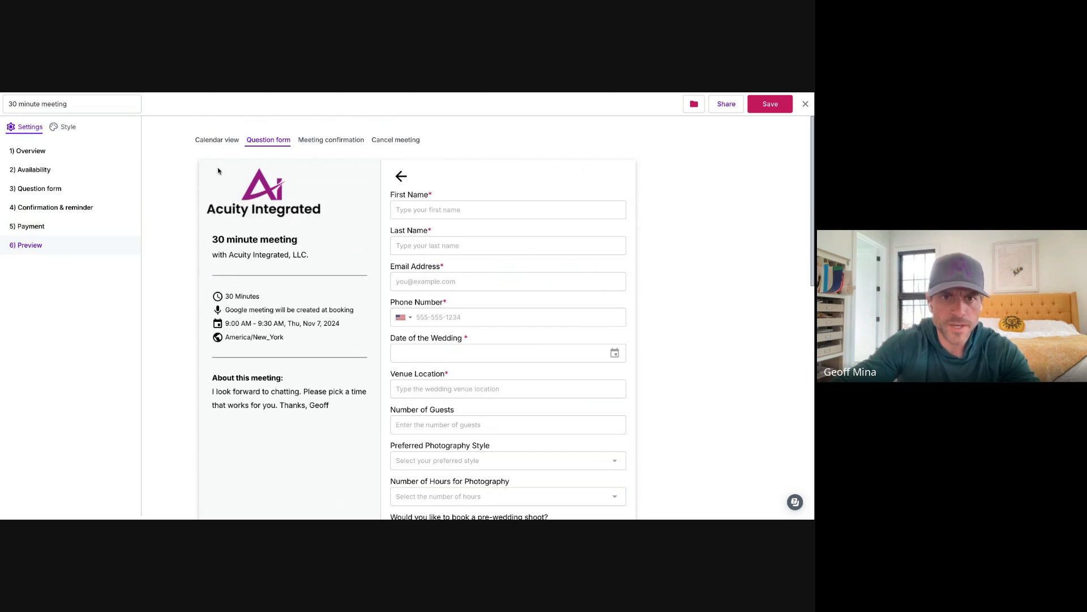
left_click(332, 140)
left_click(371, 300)
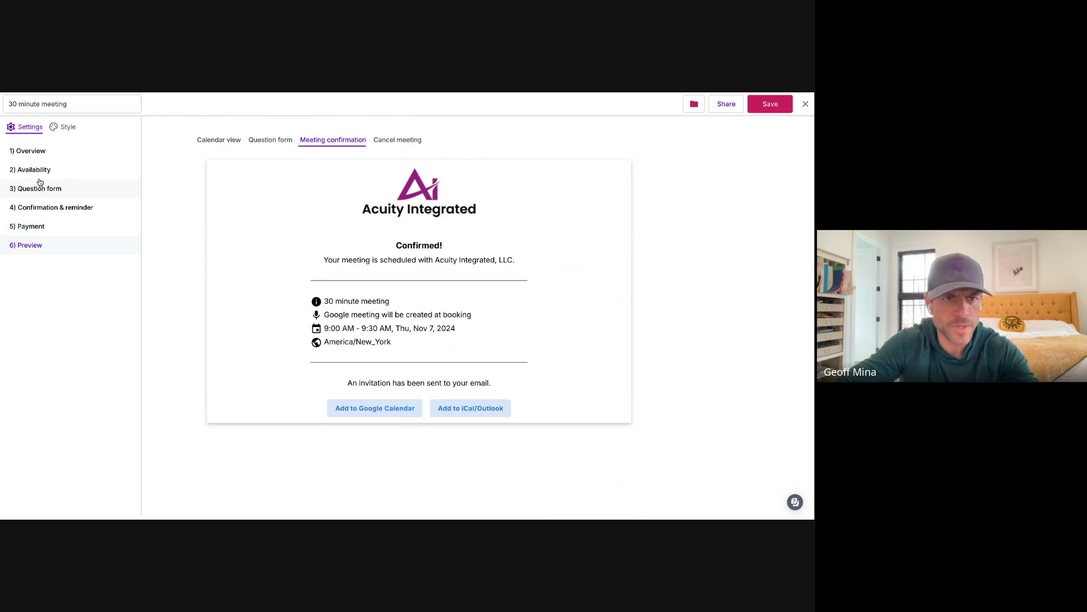
- Change the iCal/Outlook calendar button label on the meeting confirmation page to "Add to not Google" and return to the scheduler settings
left_click(66, 127)
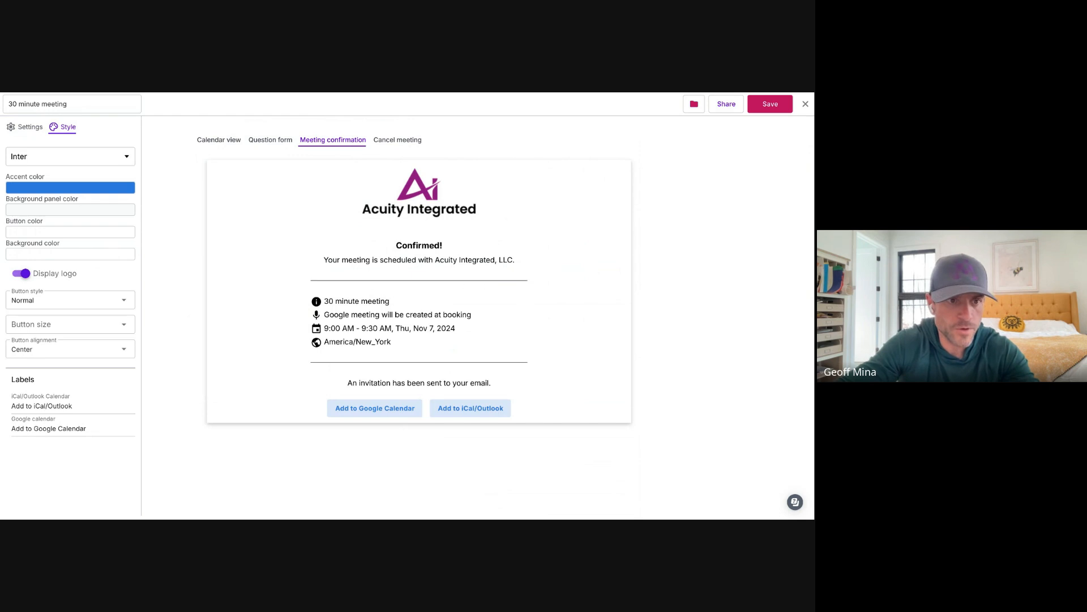
left_click_drag(73, 406, 1, 408)
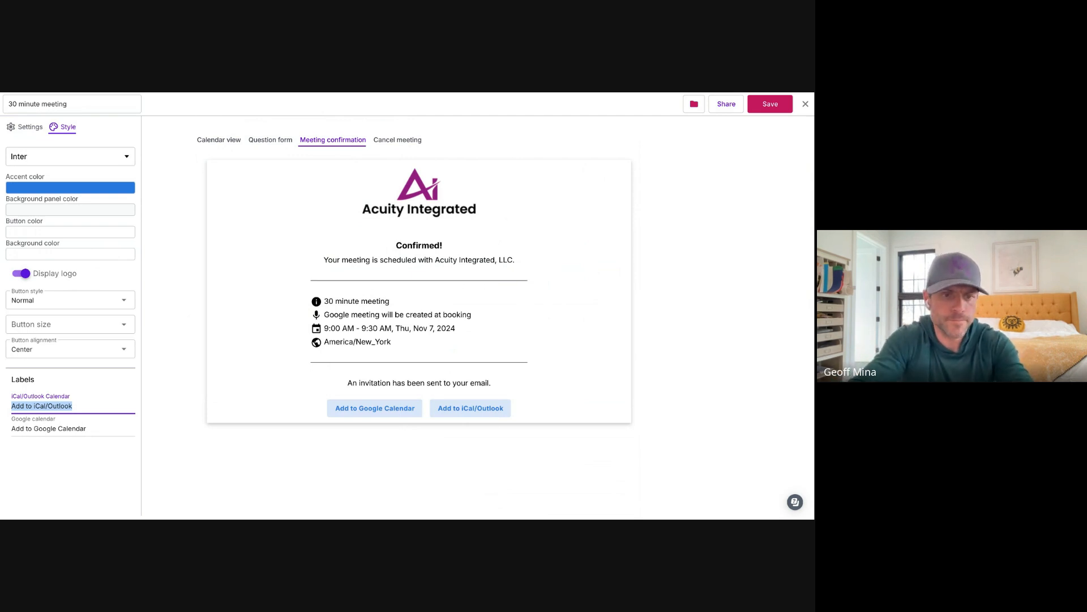
type("Add ")
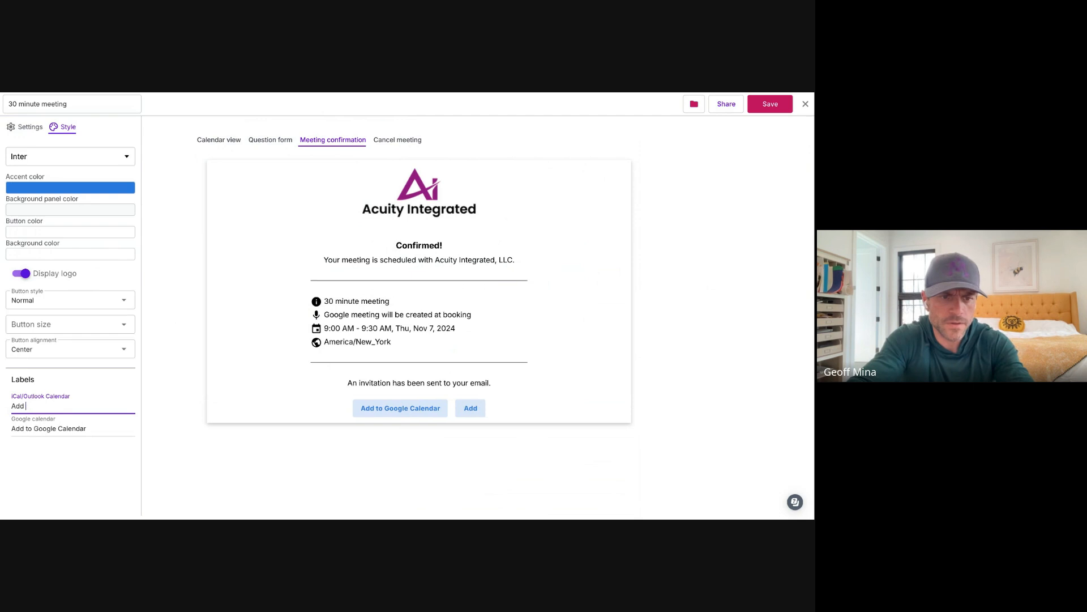
type("to not Google")
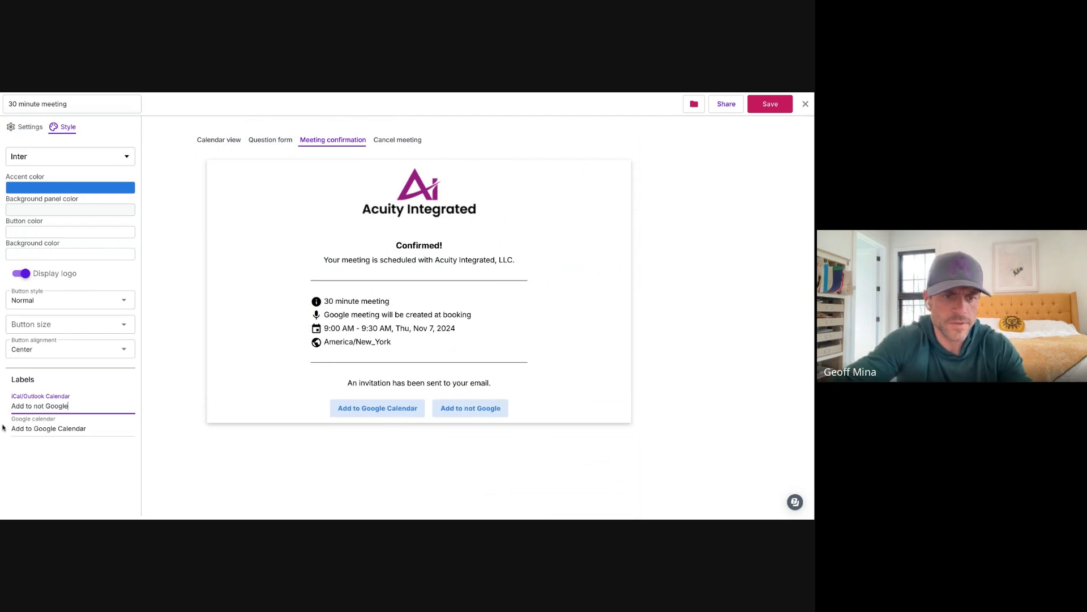
left_click(4, 480)
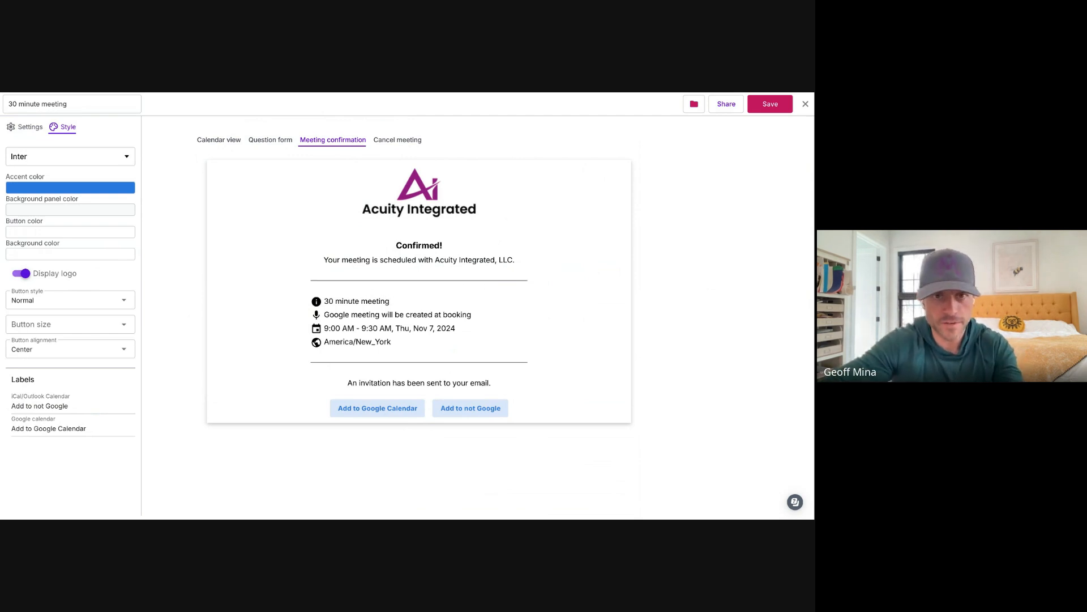
left_click(31, 128)
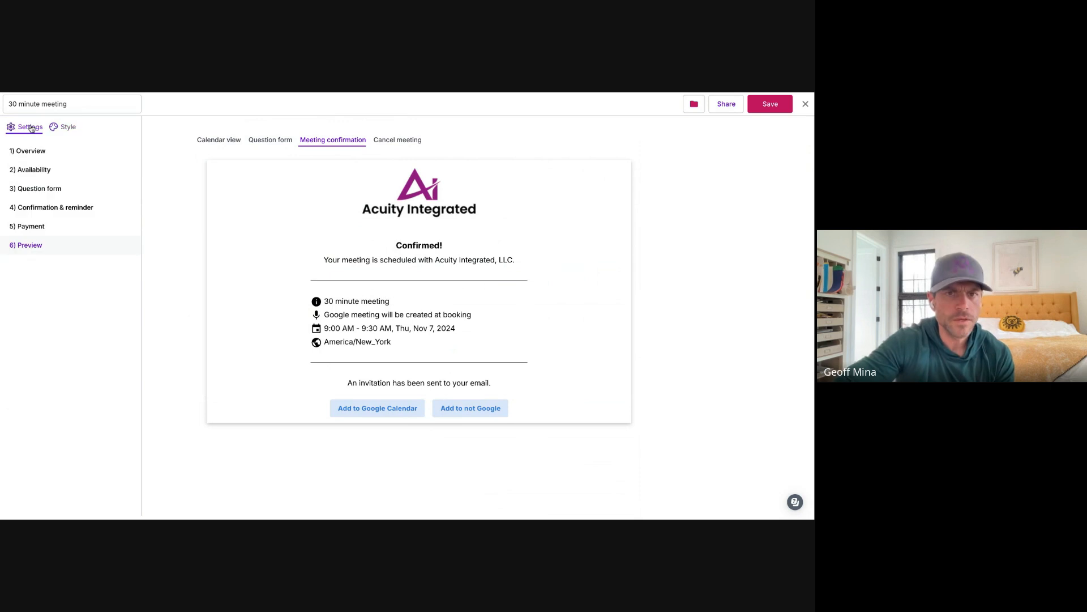